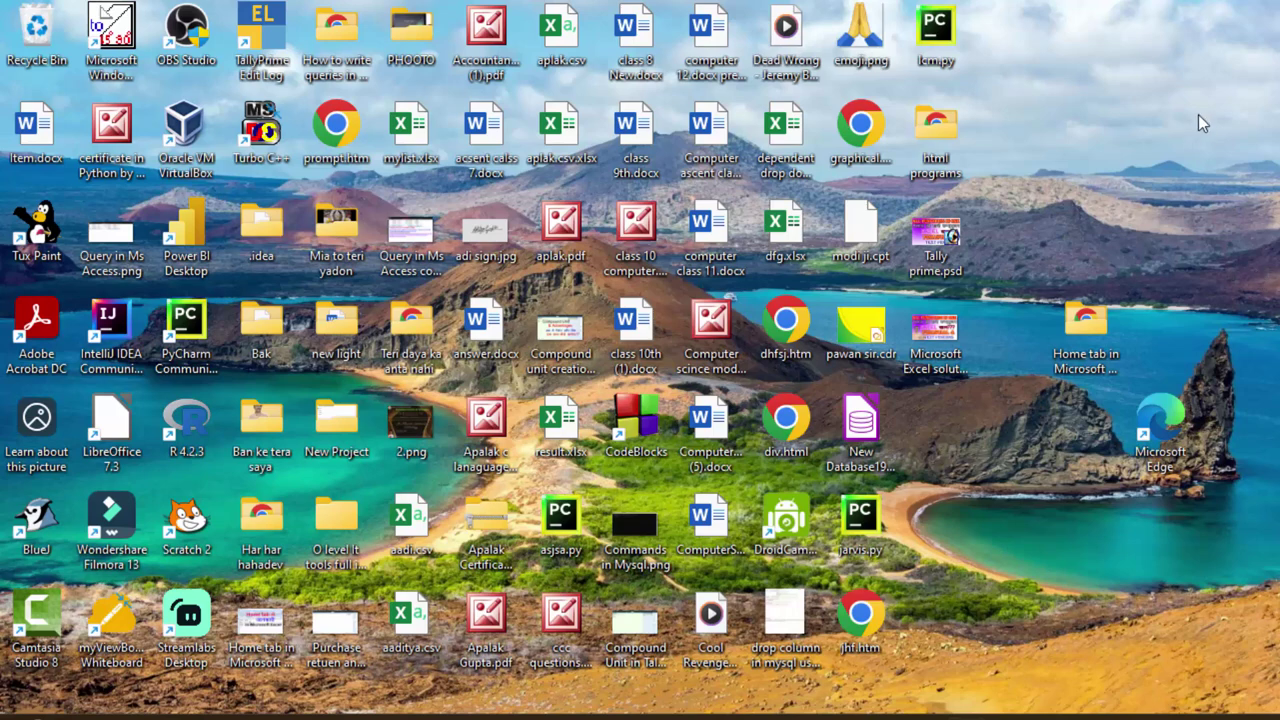
# Refresh the desktop, then launch Excel by searching 'excel' from the Start menu
pyautogui.rightClick(1168, 203)
pyautogui.click(1142, 198)
pyautogui.press('super')
pyautogui.write('excel')
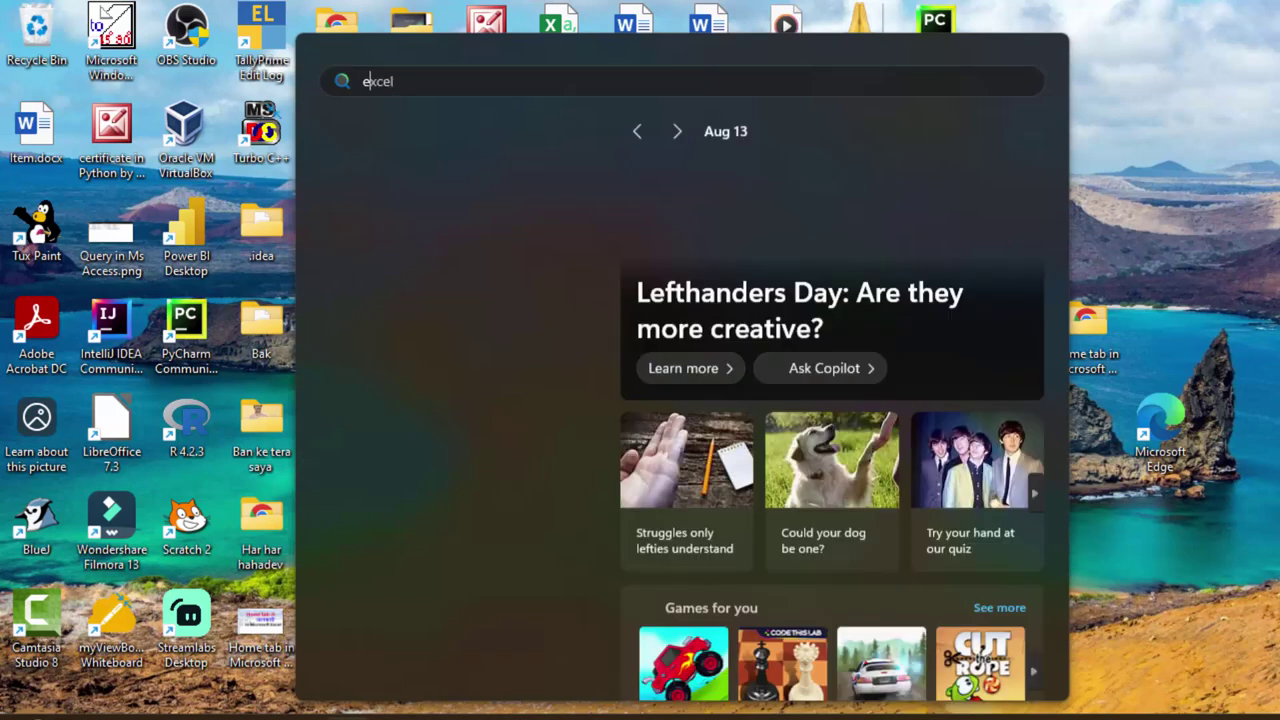
pyautogui.press('Return')
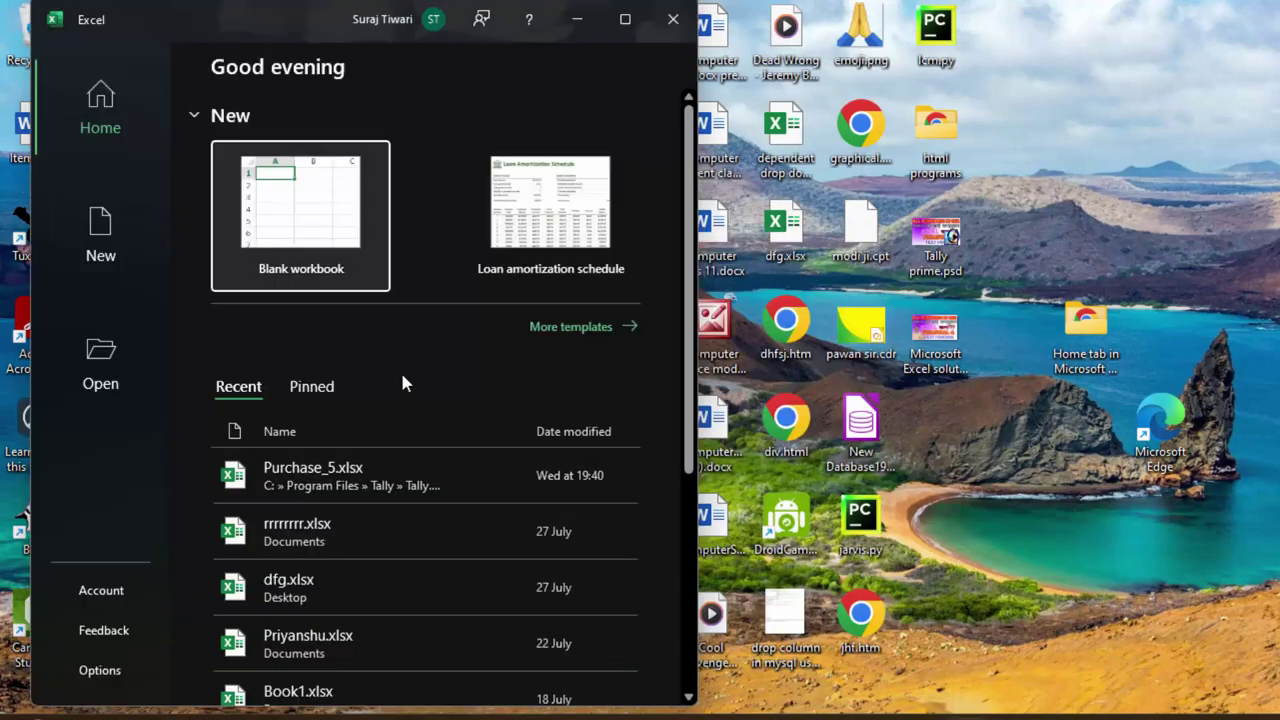
# Open the recent student marks workbook maximized and review the C2 name list and subject marks
pyautogui.click(444, 645)
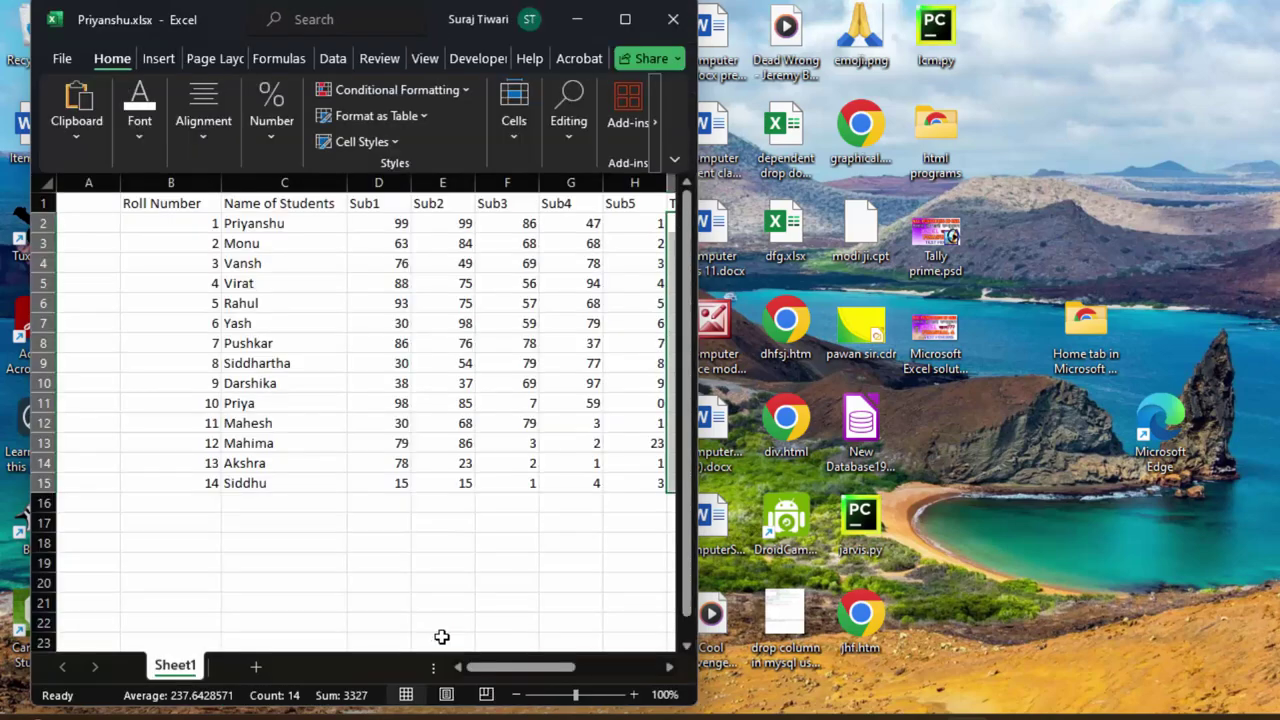
pyautogui.click(625, 19)
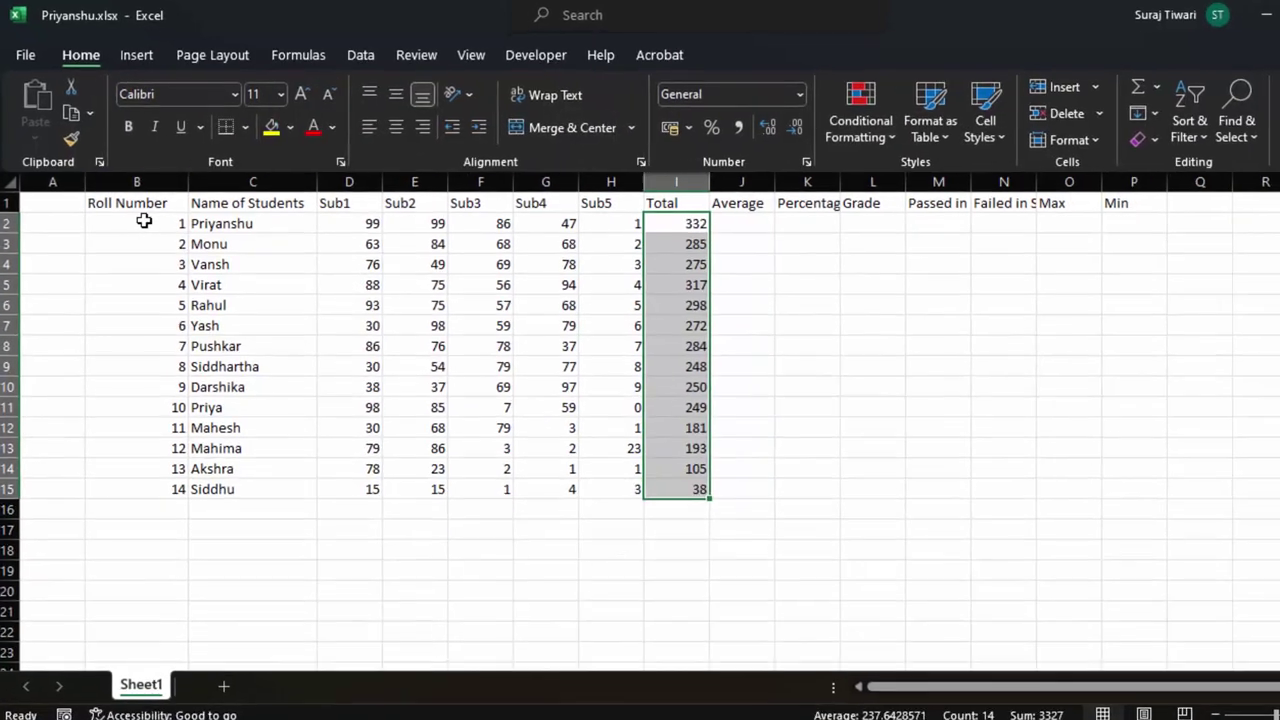
pyautogui.click(144, 222)
pyautogui.moveTo(210, 226)
pyautogui.mouseDown()
pyautogui.moveTo(226, 370)
pyautogui.moveTo(220, 530)
pyautogui.mouseUp()
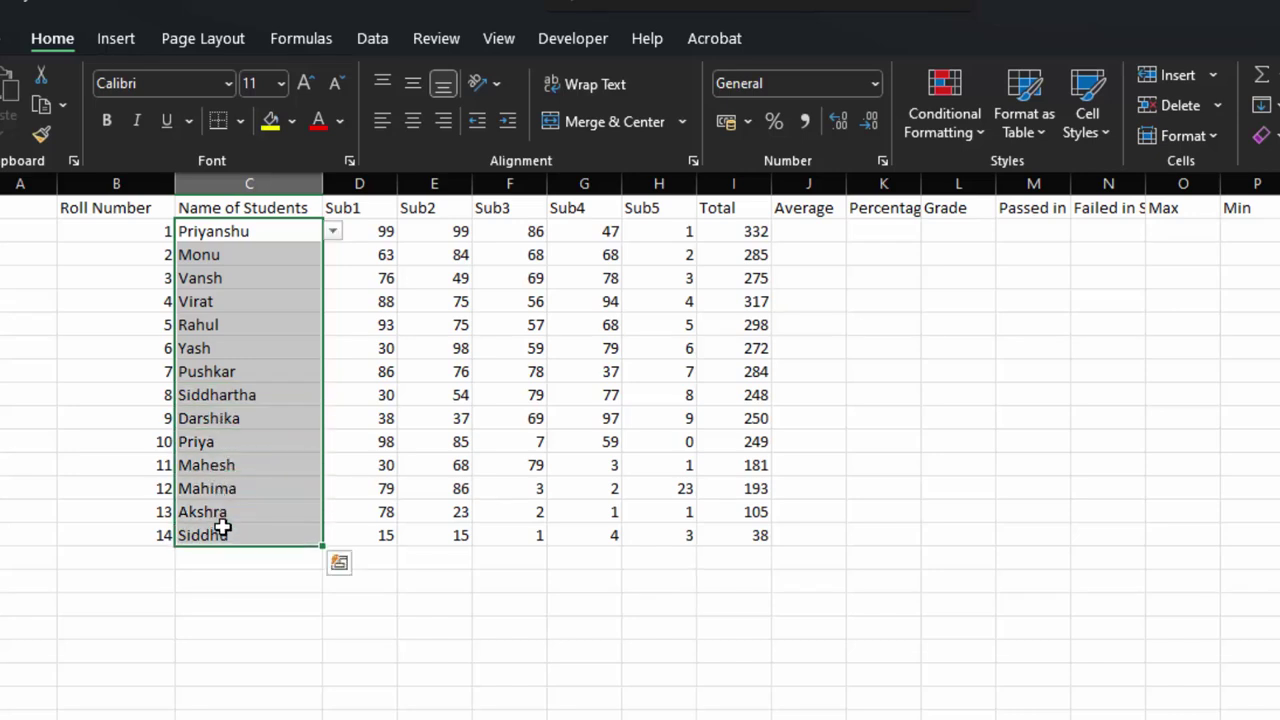
pyautogui.click(333, 233)
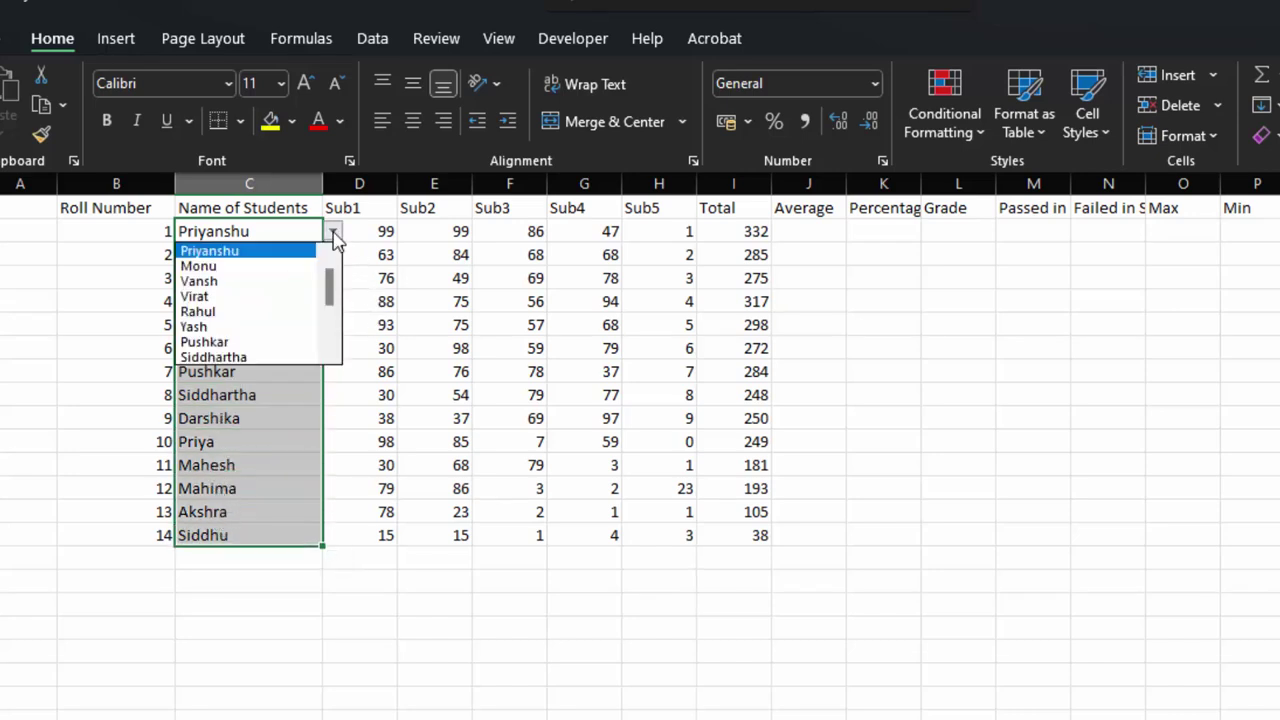
pyautogui.click(335, 238)
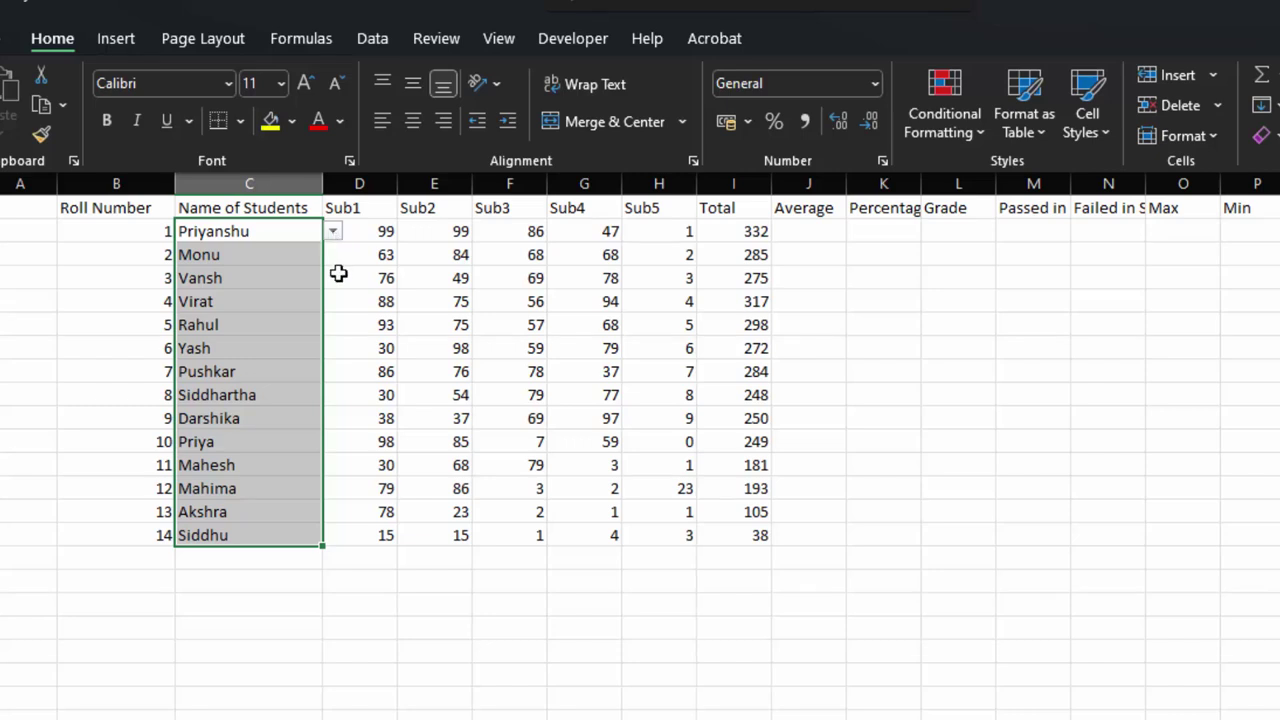
pyautogui.moveTo(380, 238)
pyautogui.mouseDown()
pyautogui.moveTo(478, 357)
pyautogui.moveTo(583, 527)
pyautogui.mouseUp()
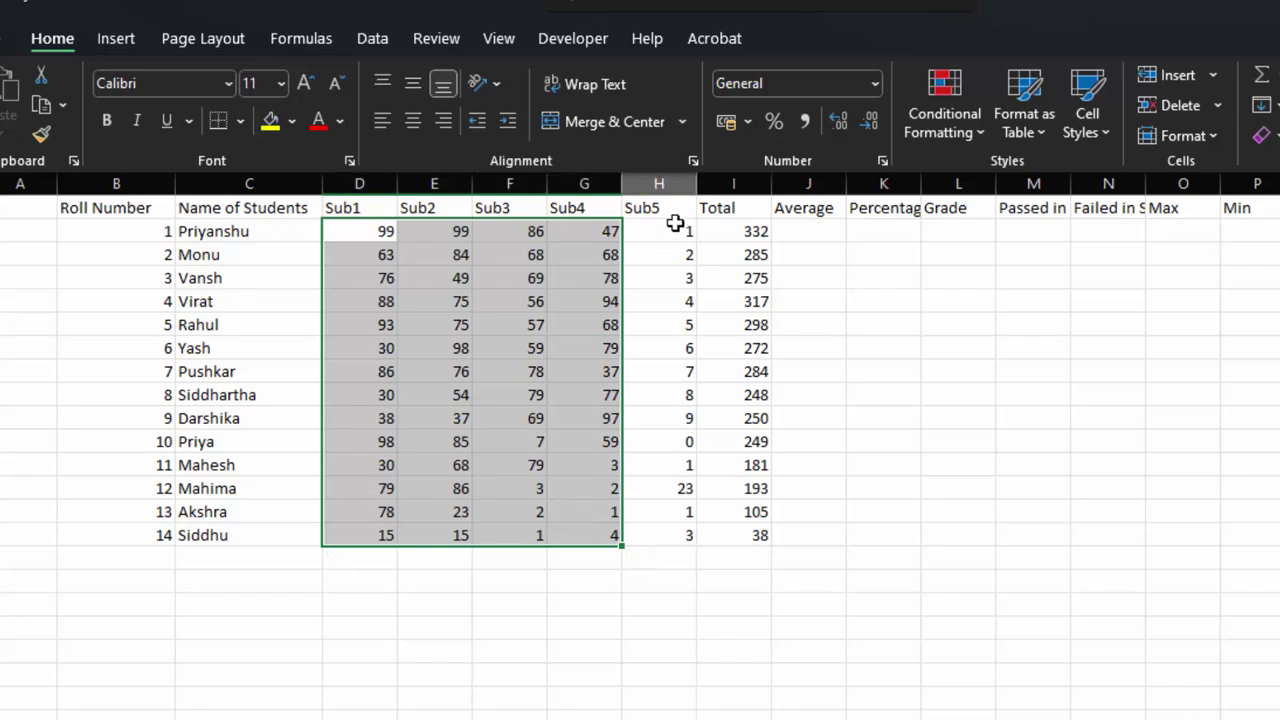
# Clear Sub5 marks in H2:H9 and enter 78, 55, 33 and 88 in H2:H5
pyautogui.moveTo(674, 231); pyautogui.dragTo(667, 390)
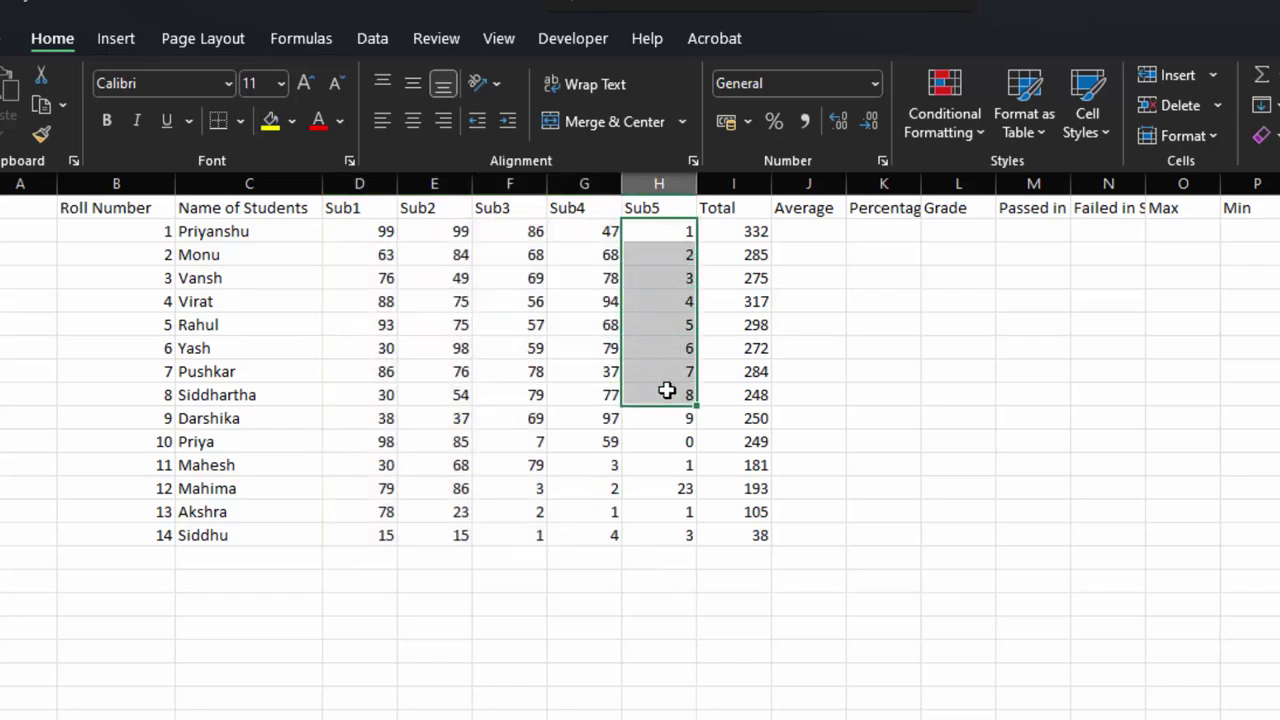
pyautogui.press('Delete')
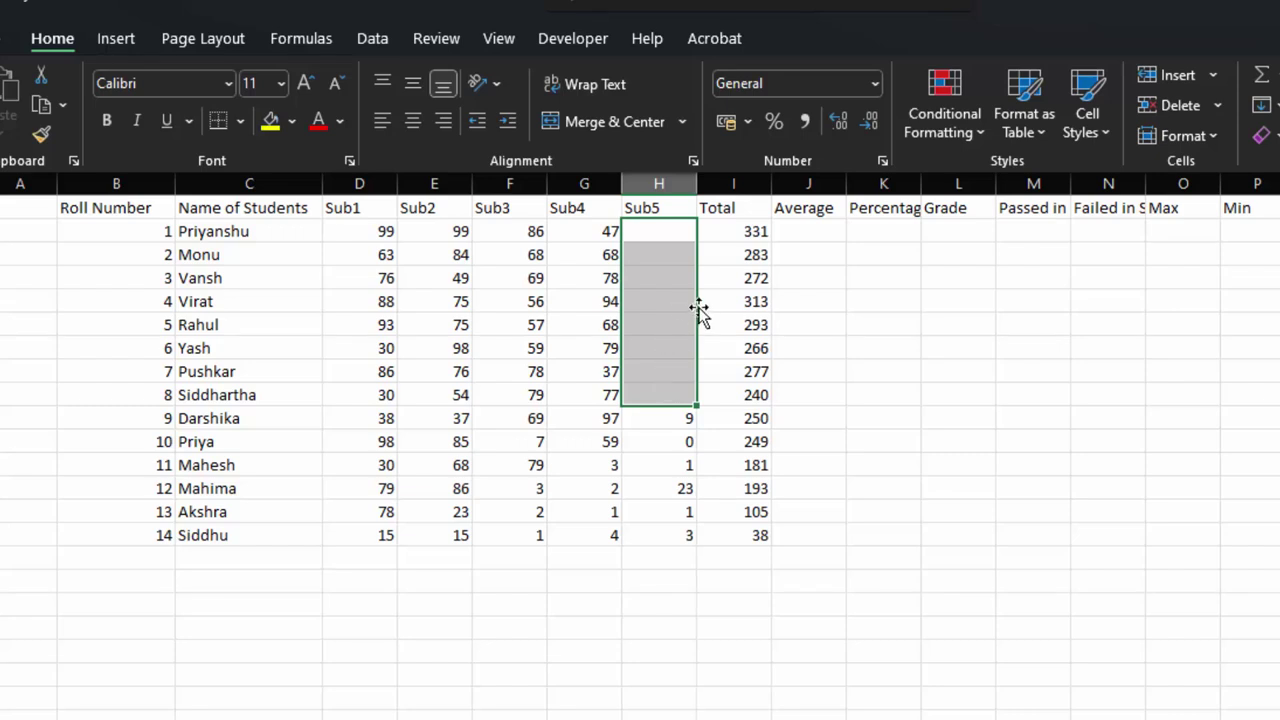
pyautogui.click(652, 231)
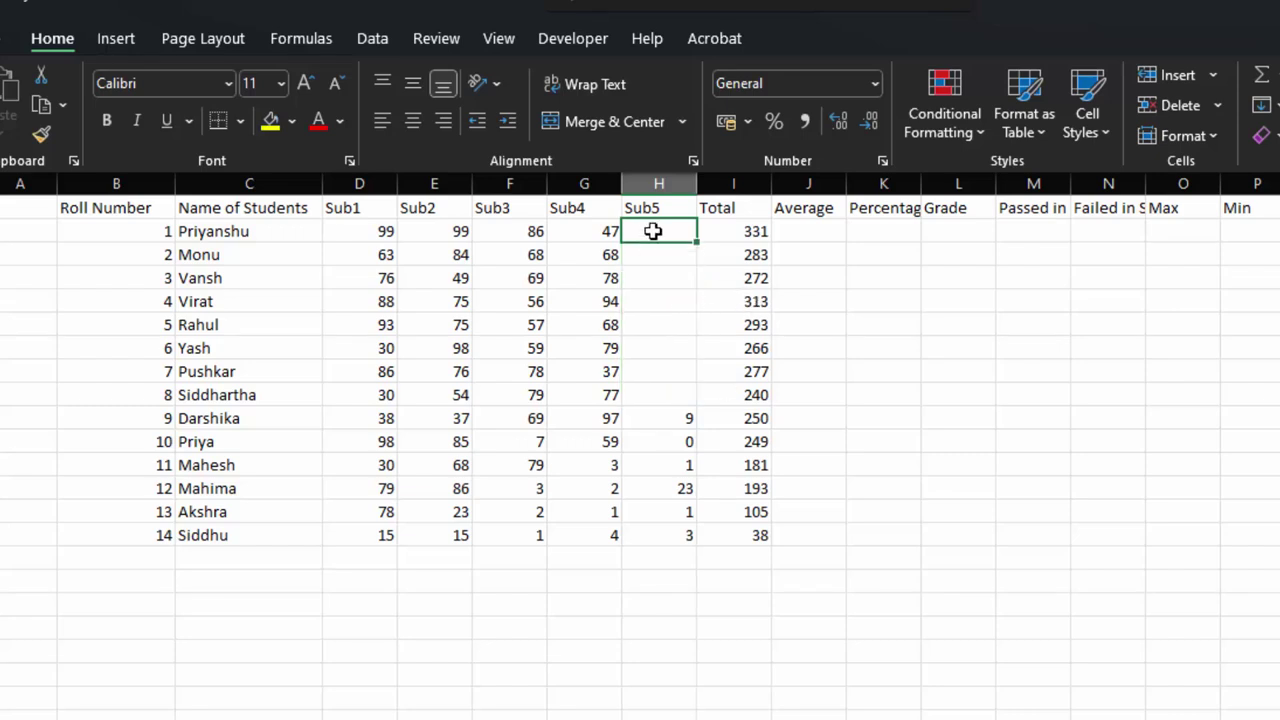
pyautogui.write('78')
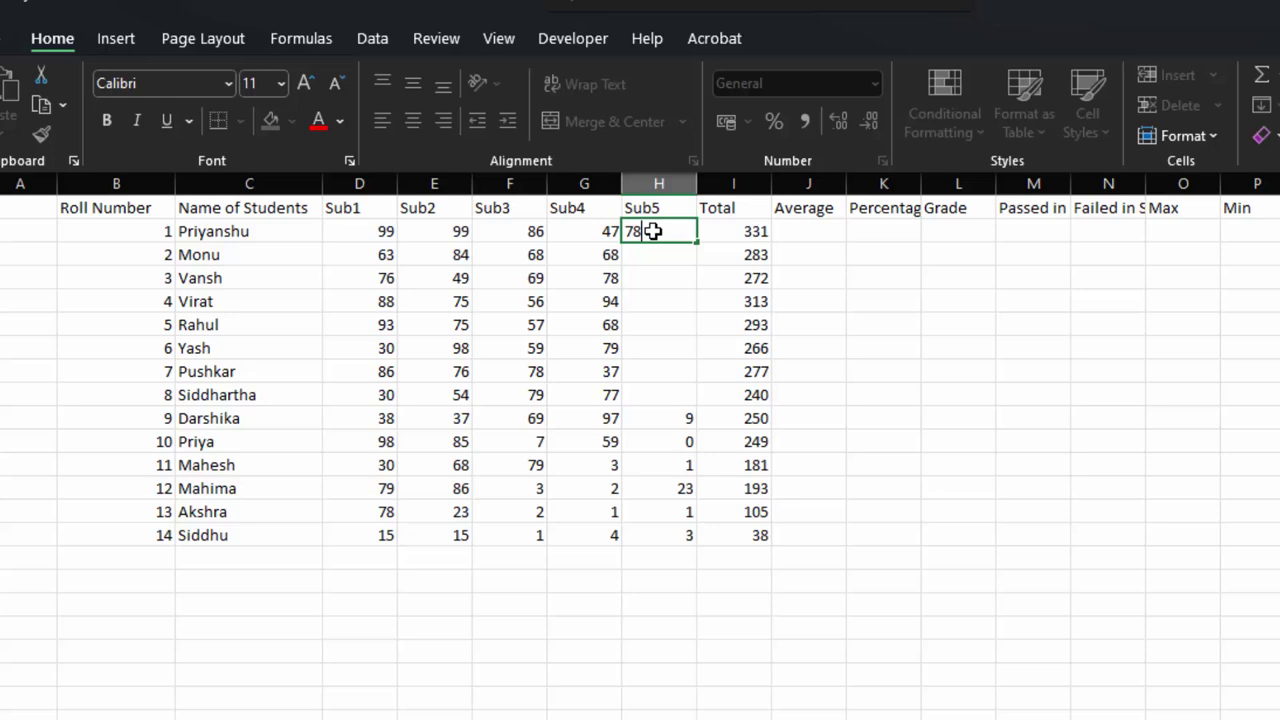
pyautogui.press('Return')
pyautogui.write('55')
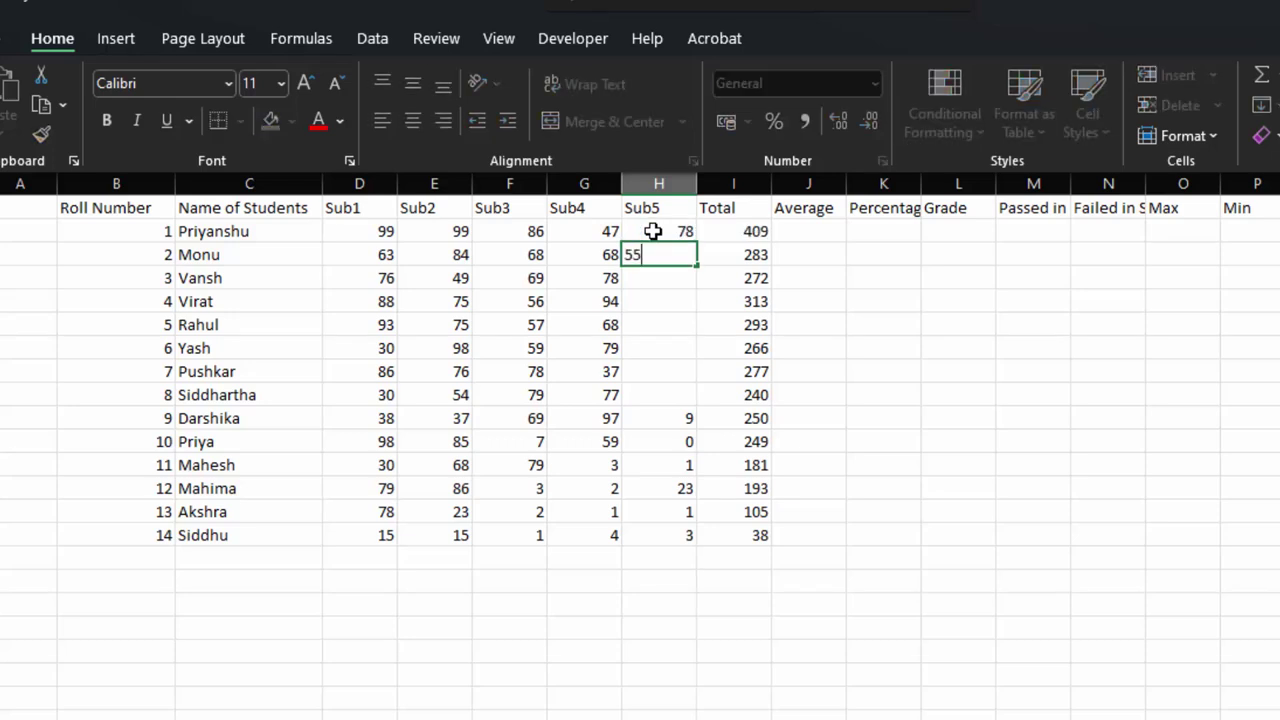
pyautogui.press('Return')
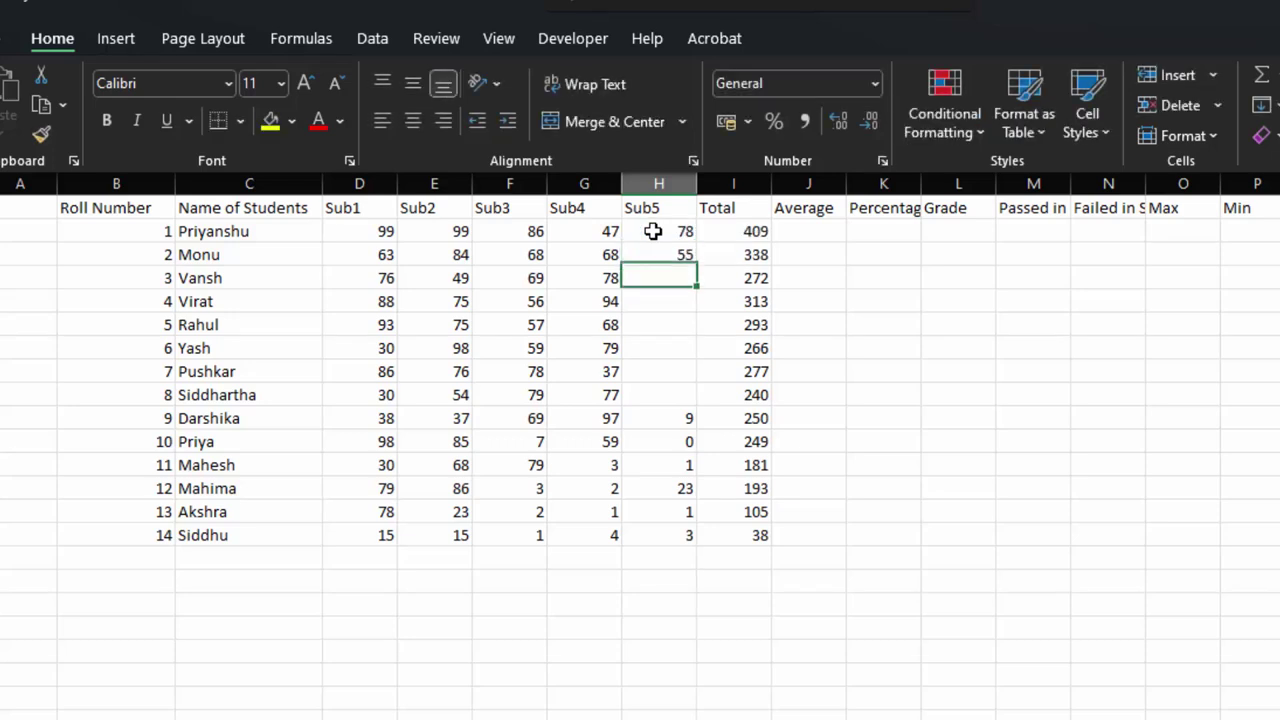
pyautogui.write('33')
pyautogui.press('Return')
pyautogui.write('88')
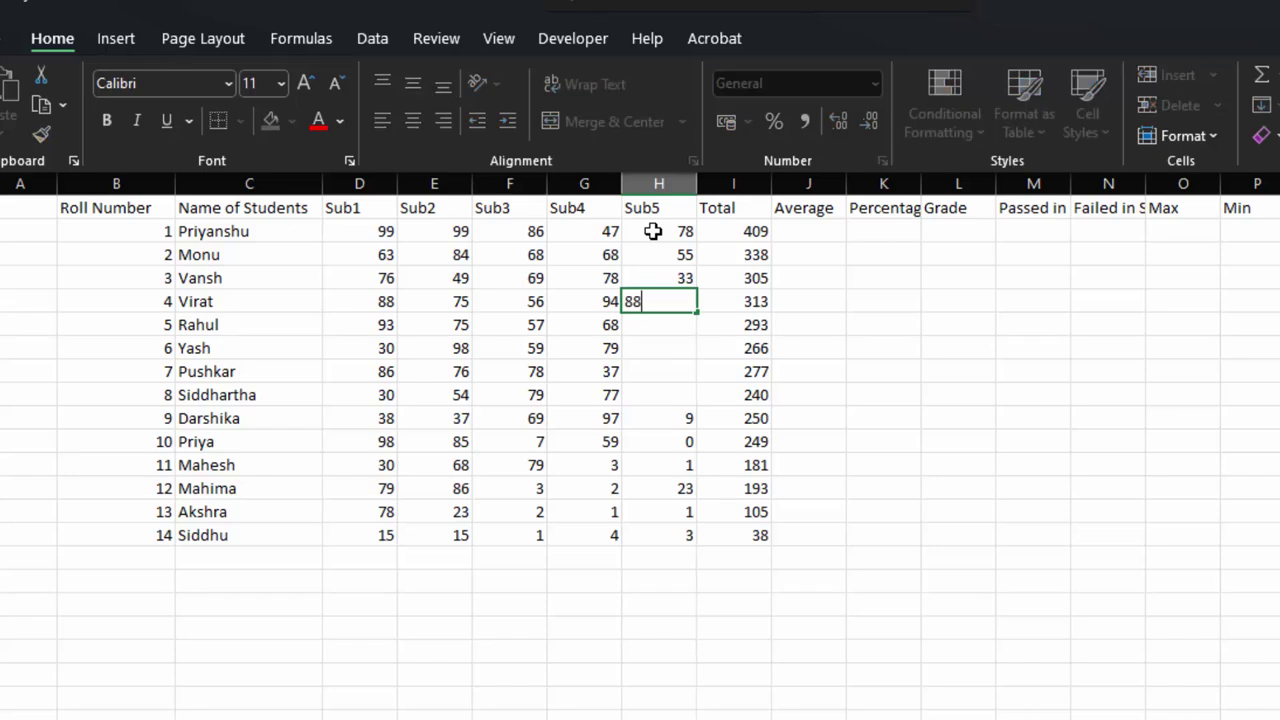
pyautogui.press('Return')
# Enter Sub5 marks 36, 77, 23 and 79 in H6:H9
pyautogui.write('6')
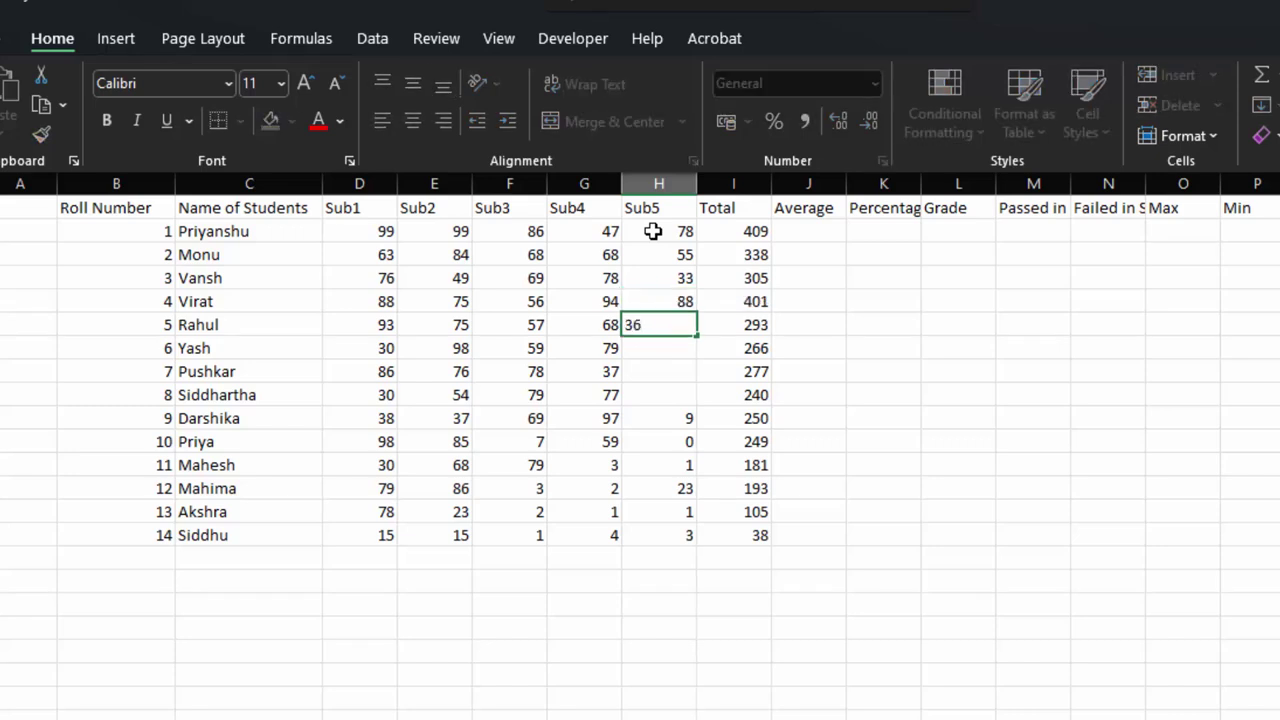
pyautogui.press('Return')
pyautogui.write('77')
pyautogui.press('Return')
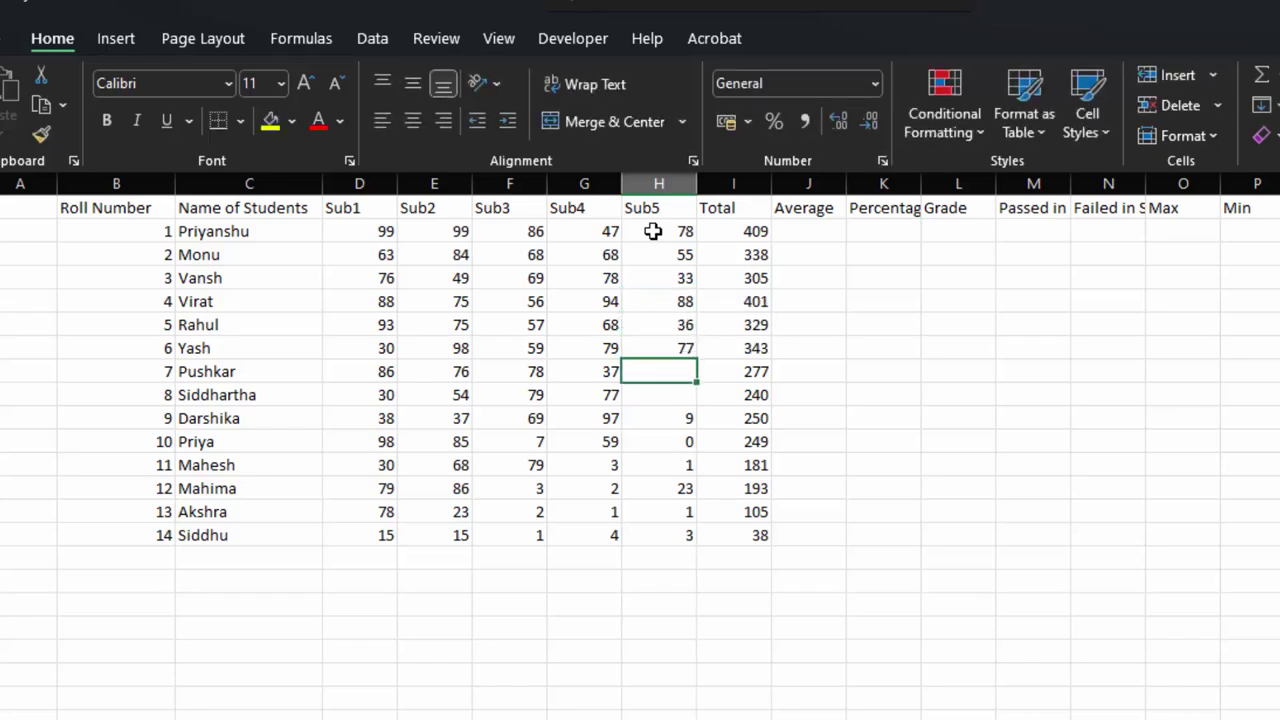
pyautogui.write('23')
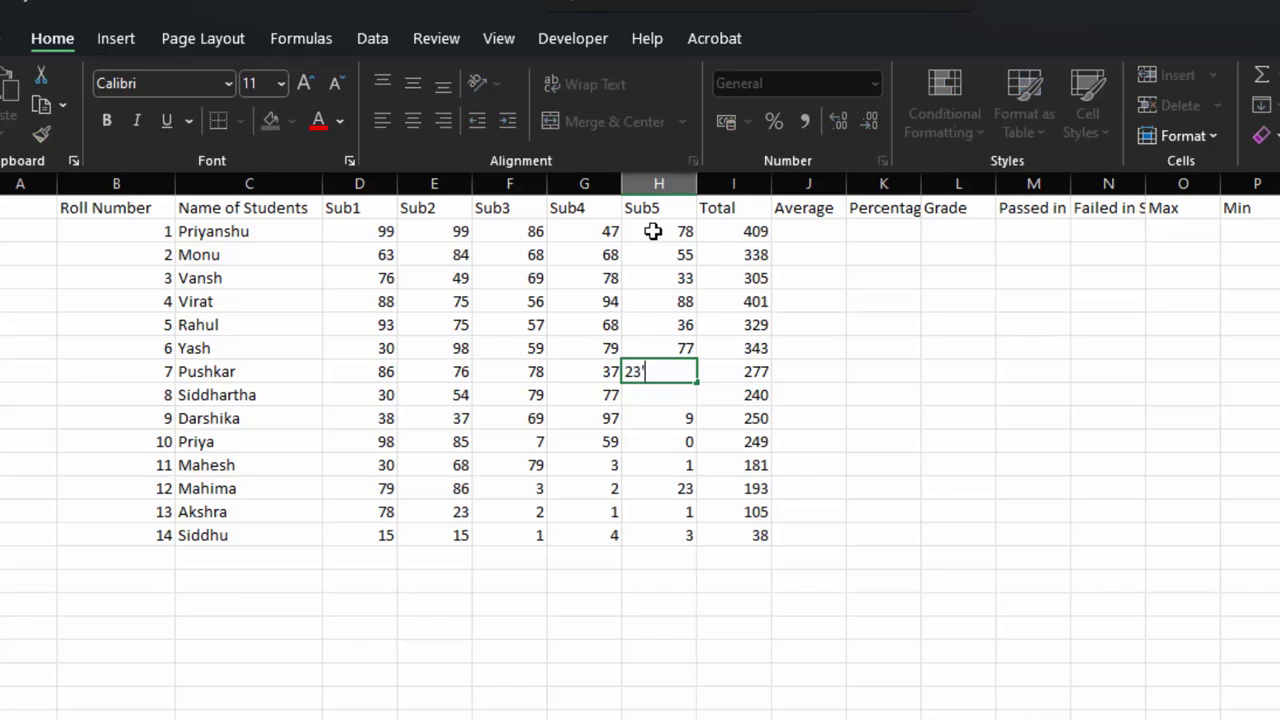
pyautogui.press('Return')
pyautogui.write('79')
pyautogui.press('Return')
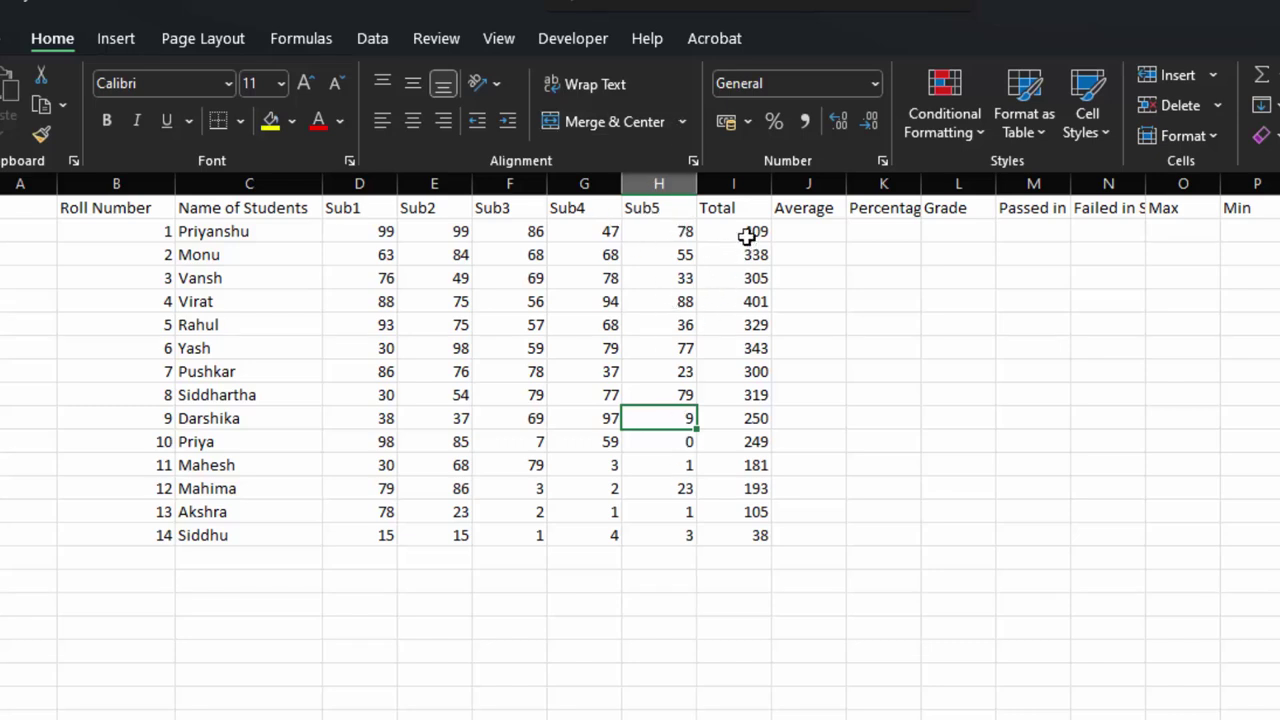
# Delete the totals in I2:I15, leaving I2 selected with no formula
pyautogui.moveTo(746, 236); pyautogui.dragTo(757, 526)
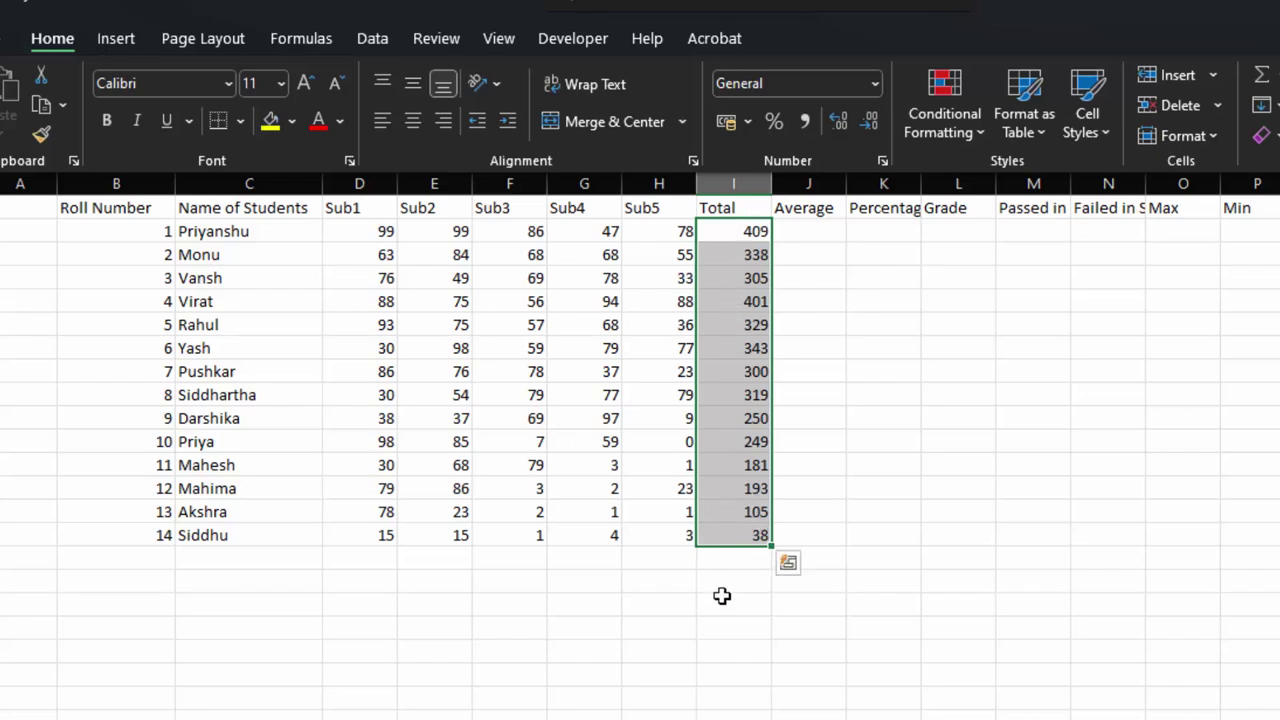
pyautogui.press('Delete')
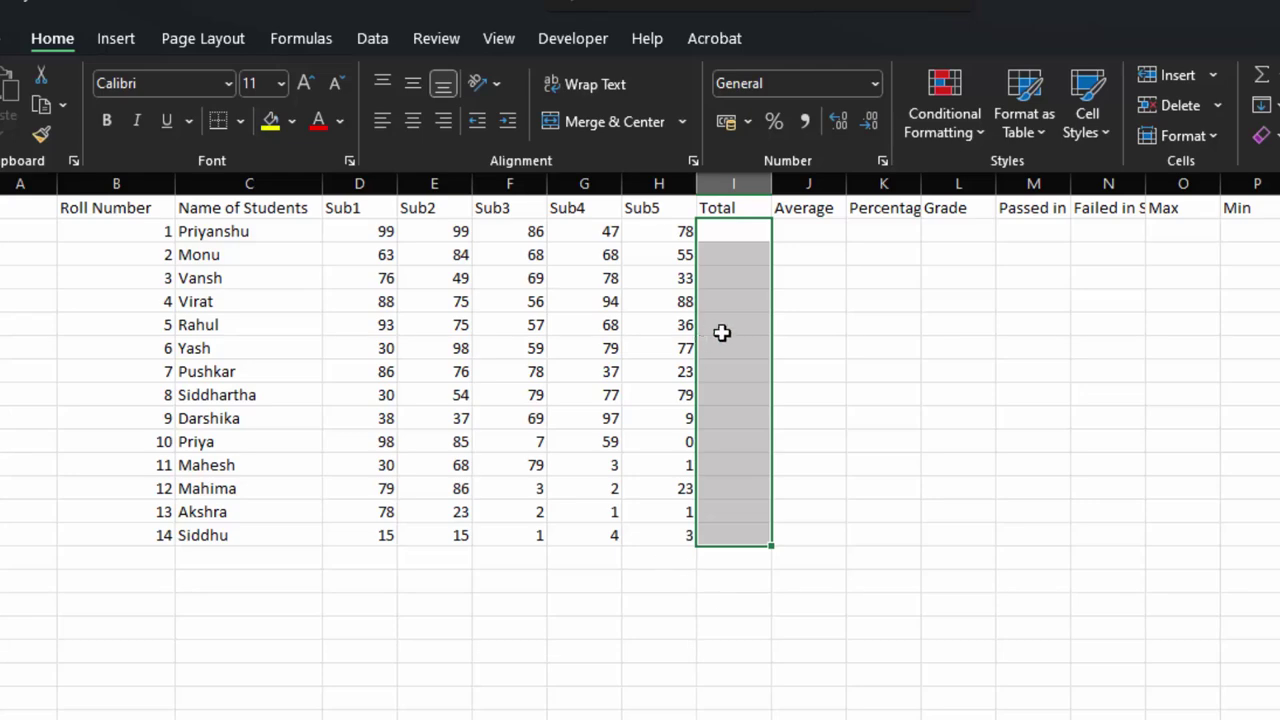
pyautogui.click(750, 232)
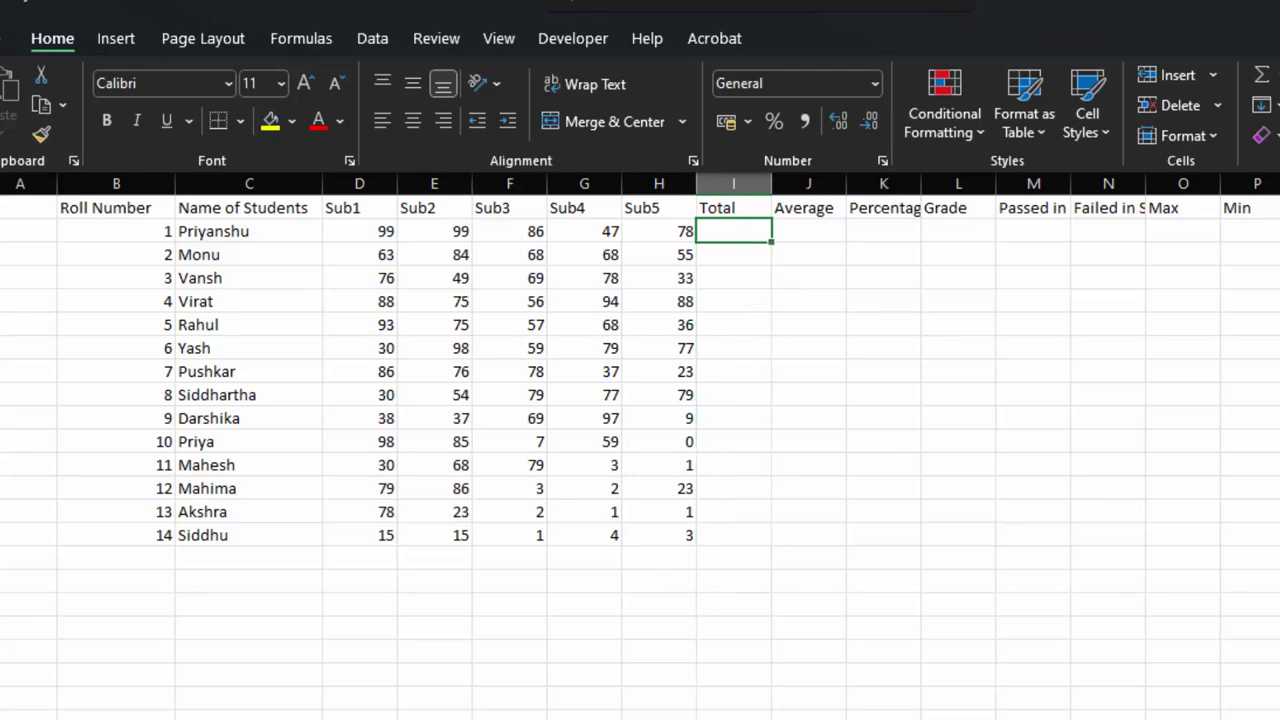
pyautogui.scroll(2, 640, 440)
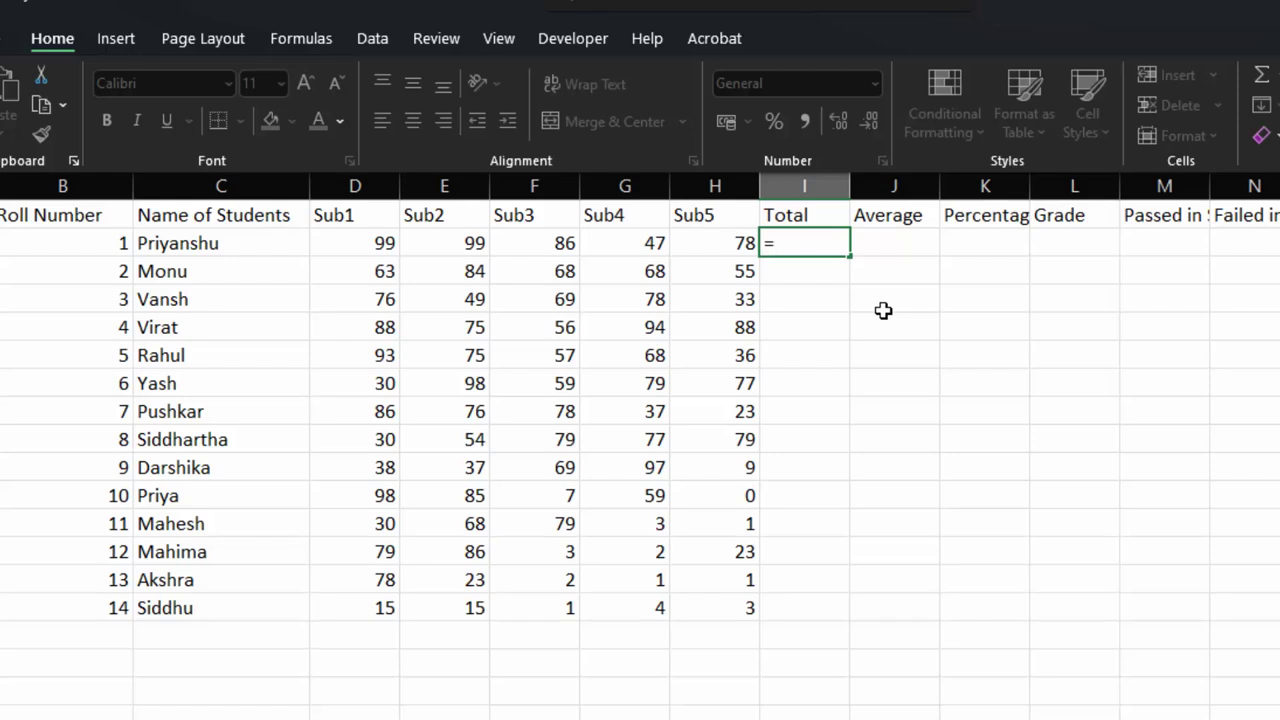
pyautogui.press('Escape')
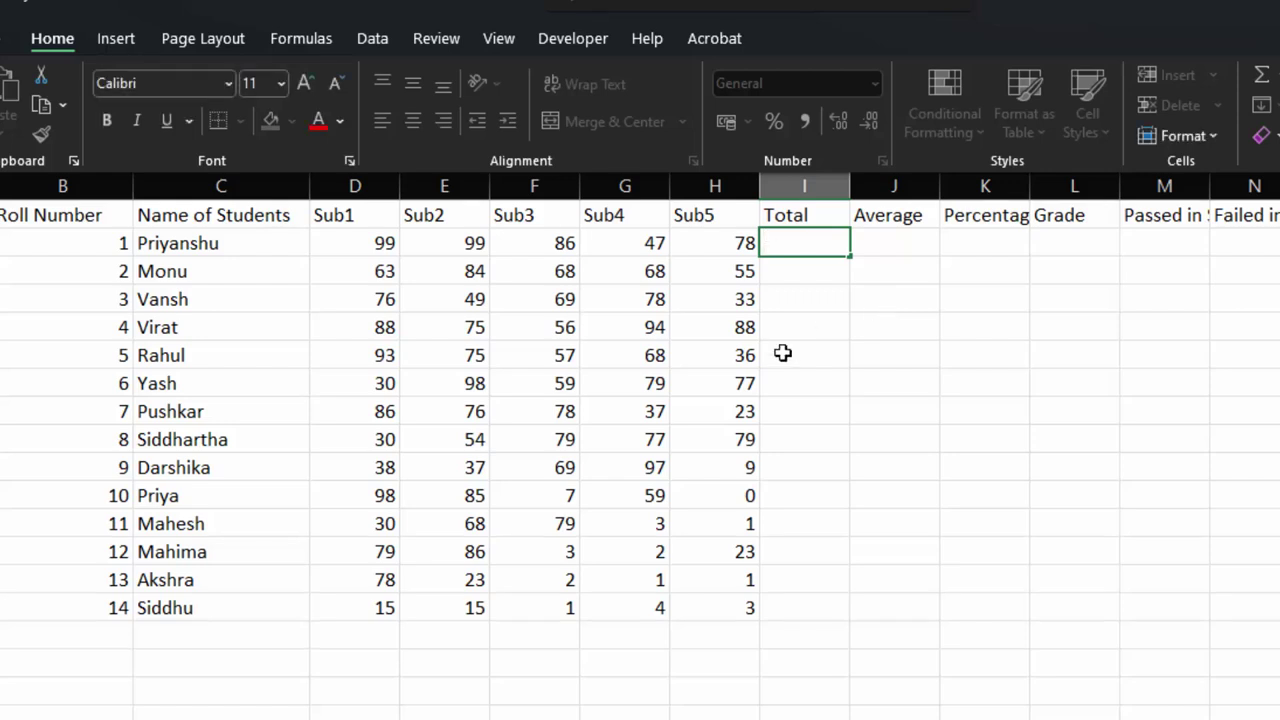
pyautogui.moveTo(384, 257); pyautogui.dragTo(850, 530)
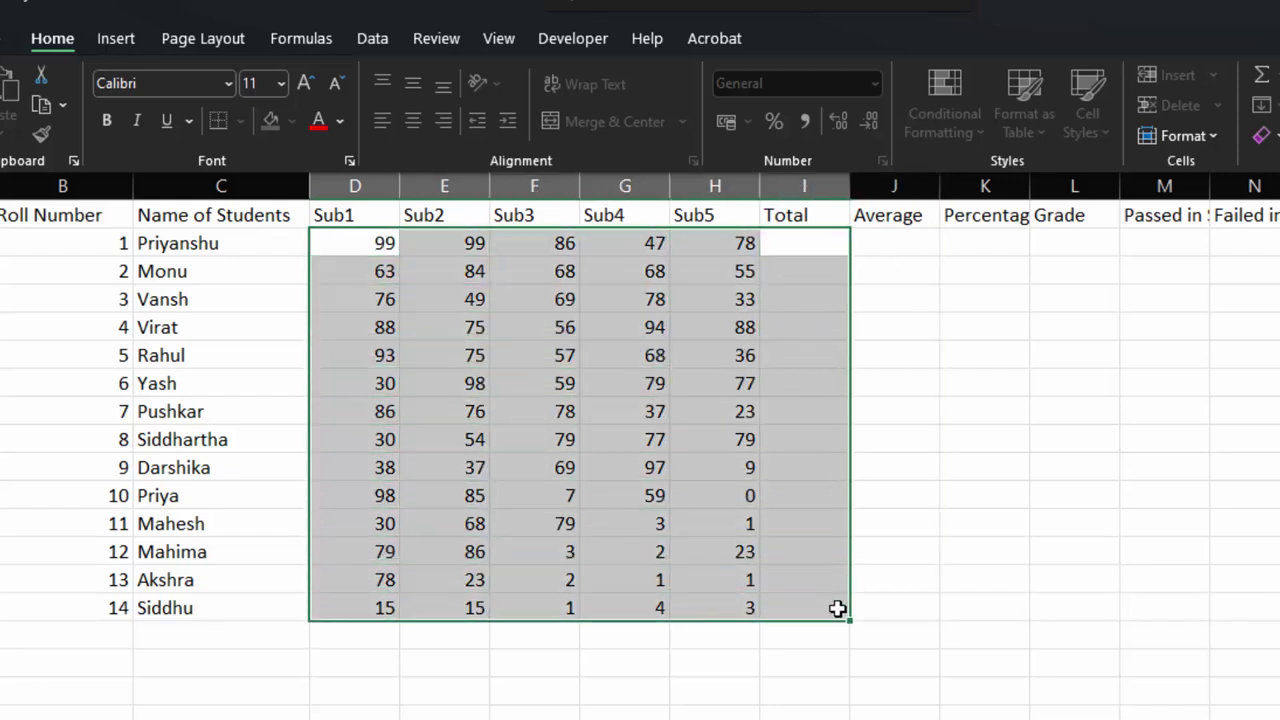
pyautogui.moveTo(850, 530); pyautogui.dragTo(837, 608)
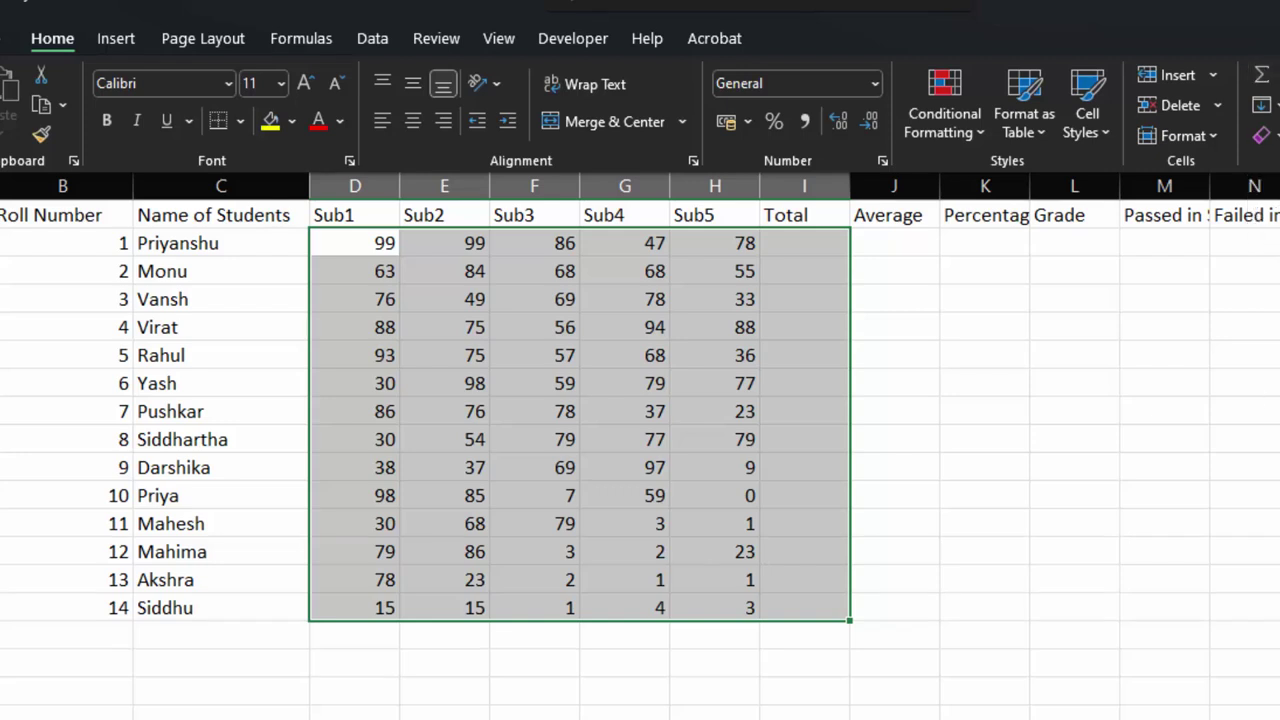
pyautogui.press('alt')
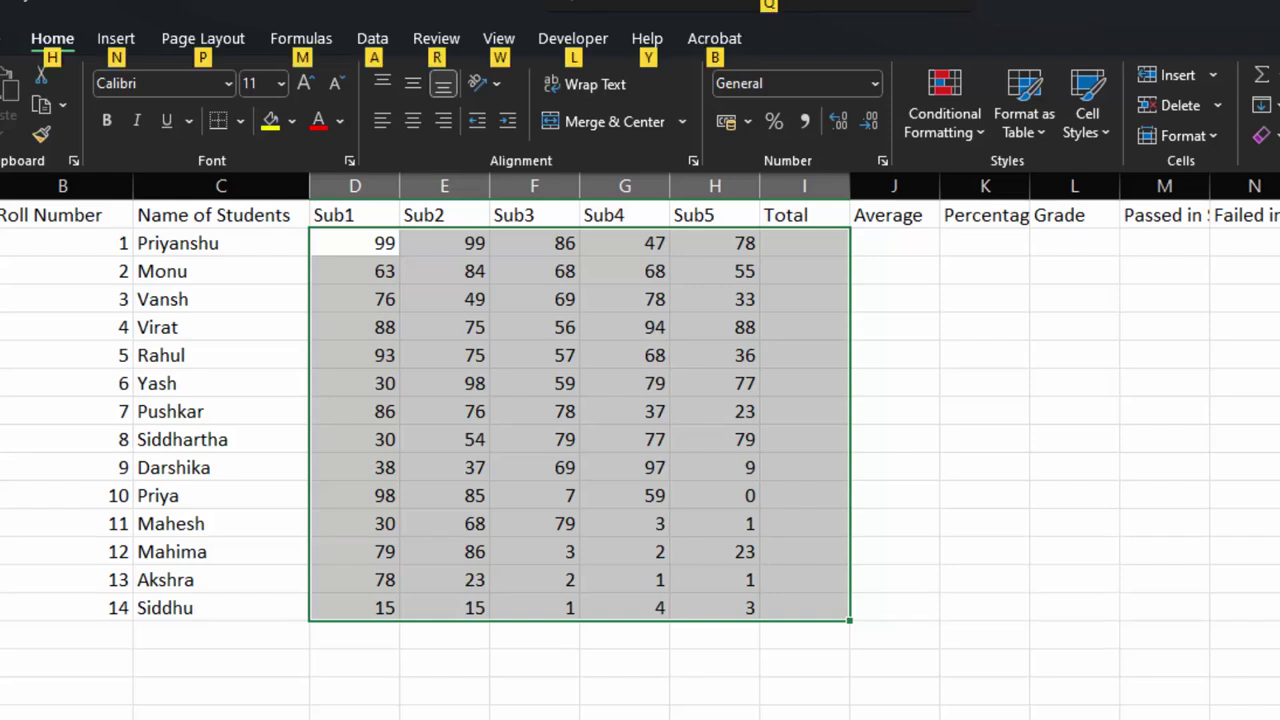
pyautogui.hotkey('alt', '=')
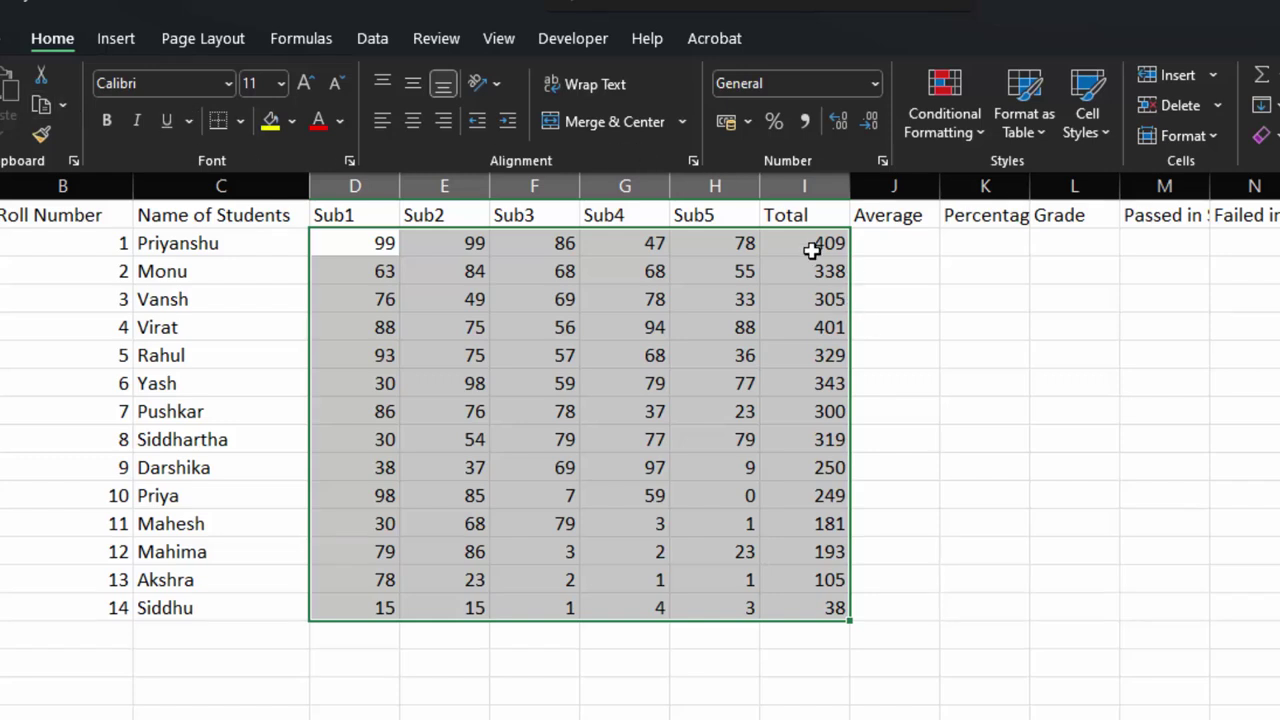
pyautogui.moveTo(810, 248)
pyautogui.mouseDown()
pyautogui.moveTo(824, 408)
pyautogui.moveTo(808, 607)
pyautogui.mouseUp()
pyautogui.press('Delete')
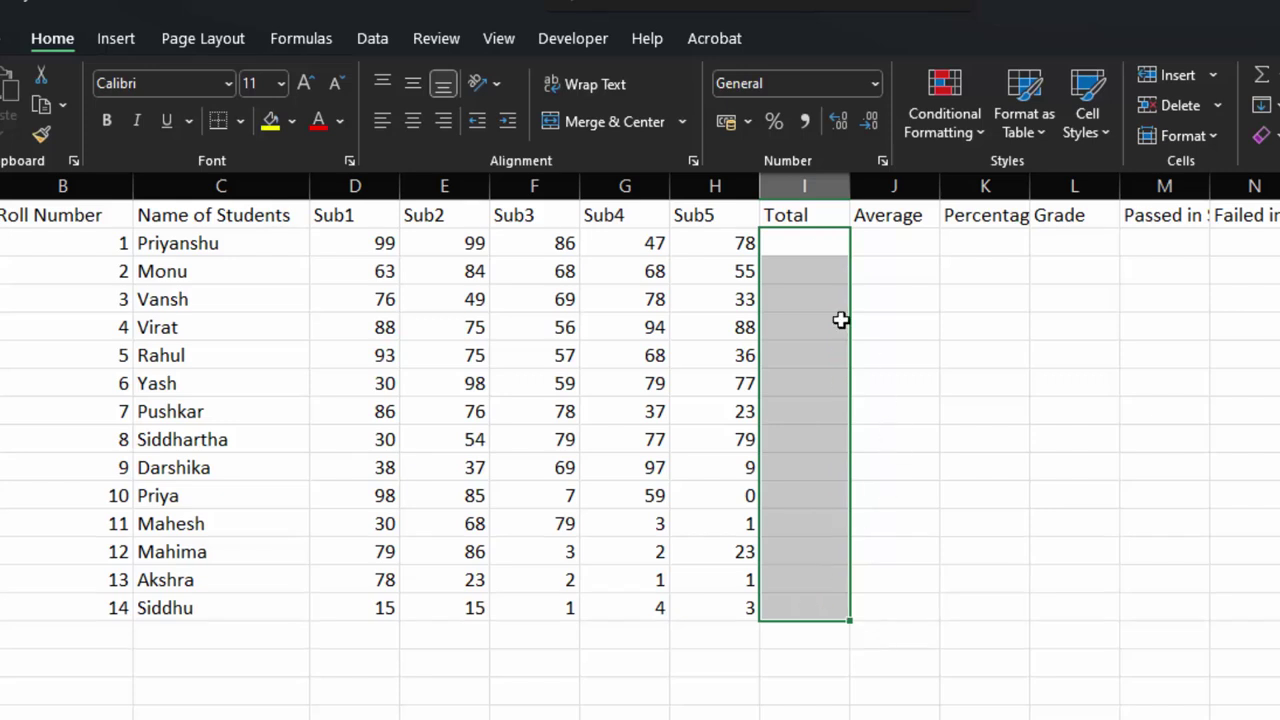
# Enter =SUM(D2:H2) in I2 and fill it down through I15
pyautogui.click(810, 259)
pyautogui.click(805, 252)
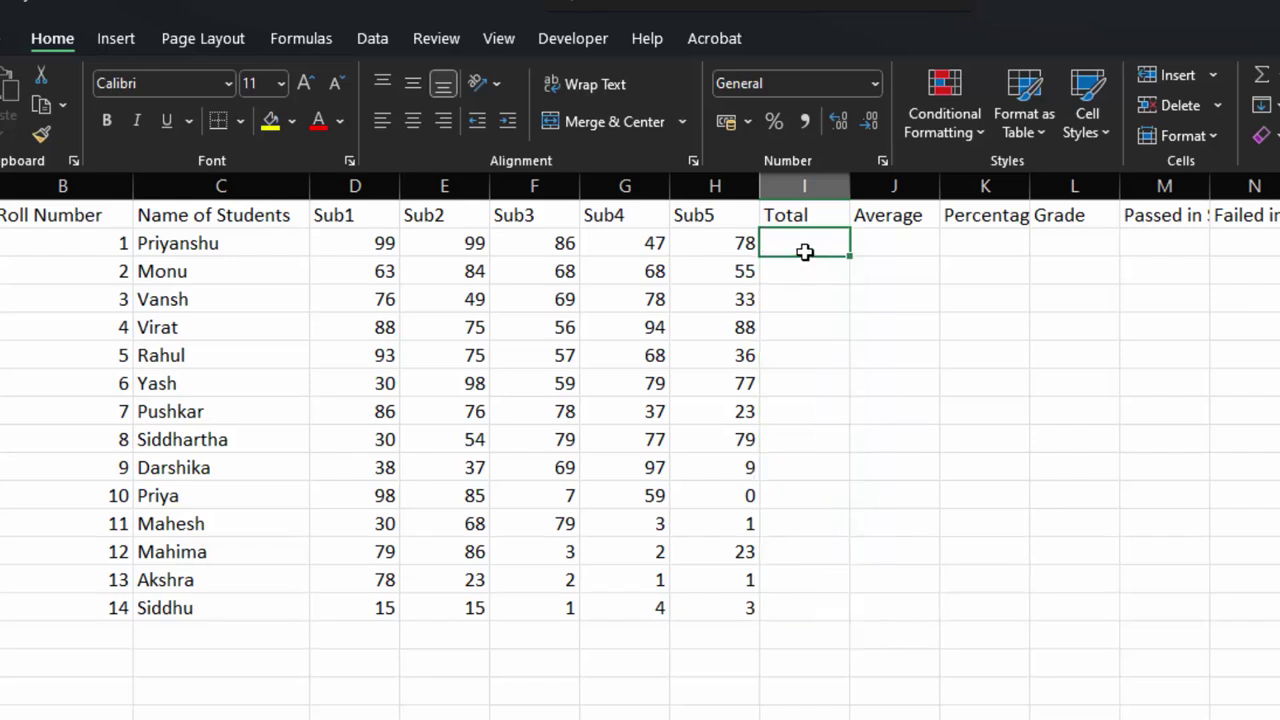
pyautogui.write('=su')
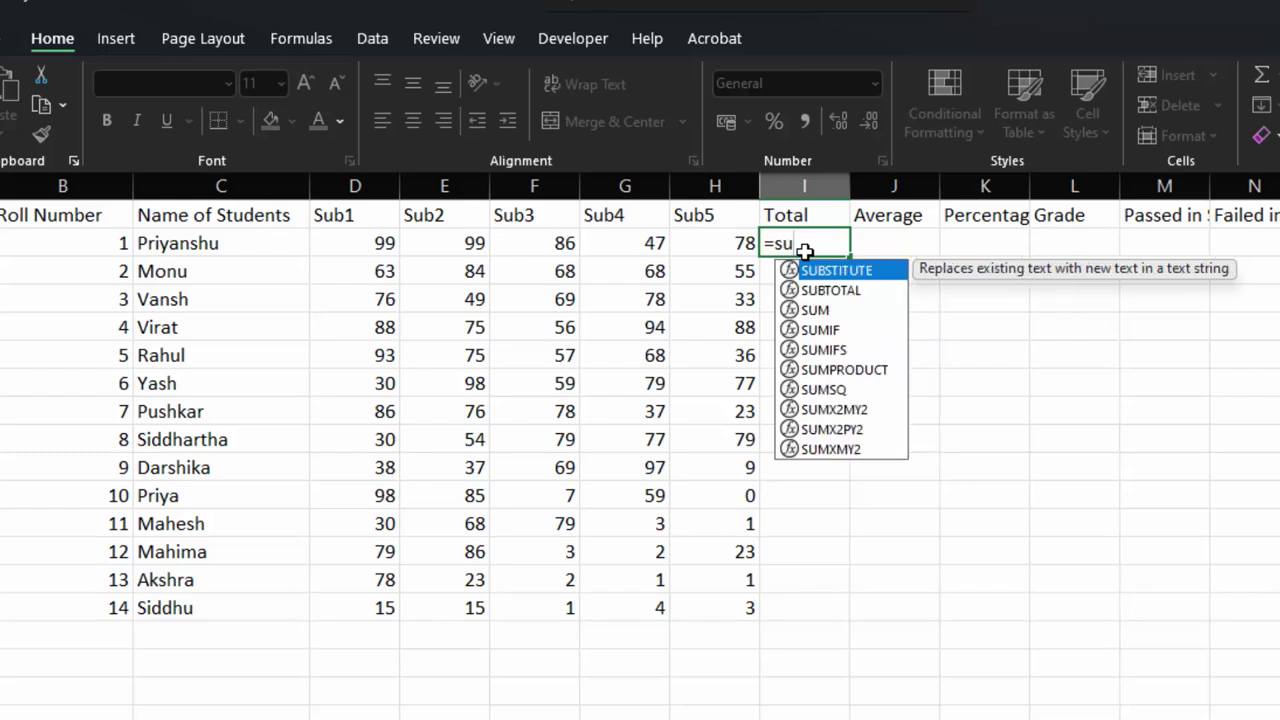
pyautogui.write('m')
pyautogui.press('Tab')
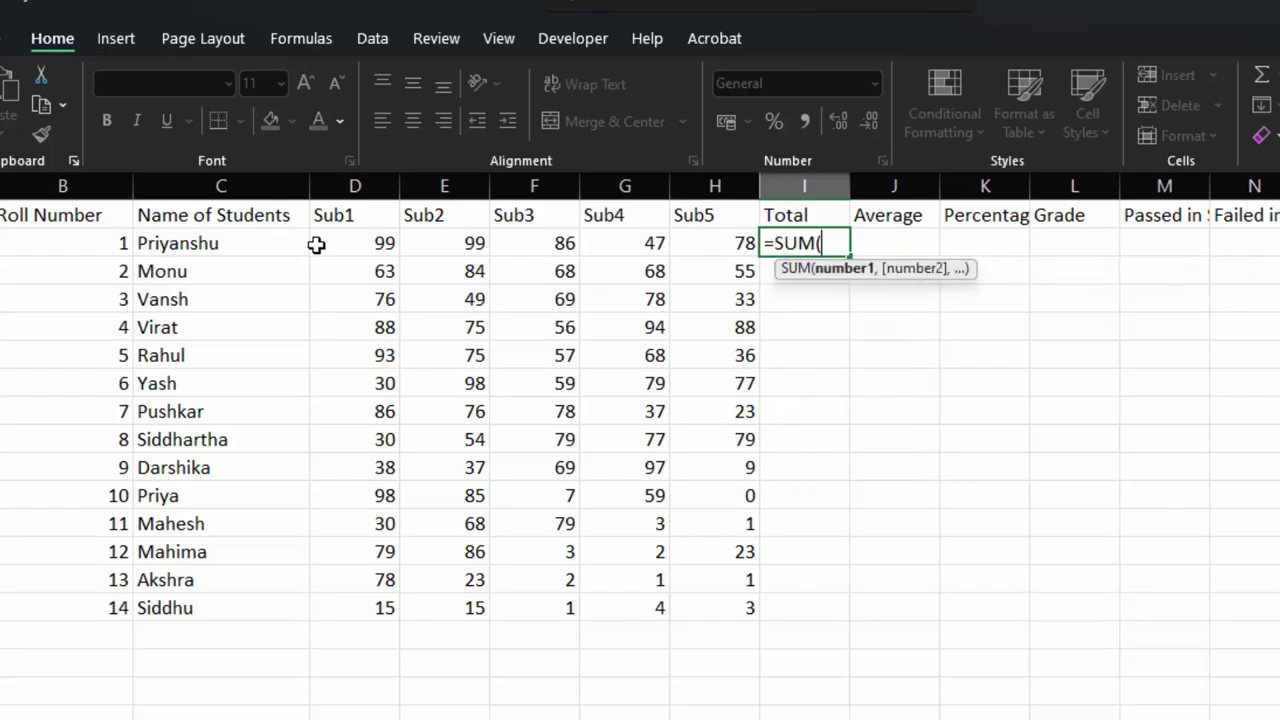
pyautogui.moveTo(316, 243); pyautogui.dragTo(698, 236)
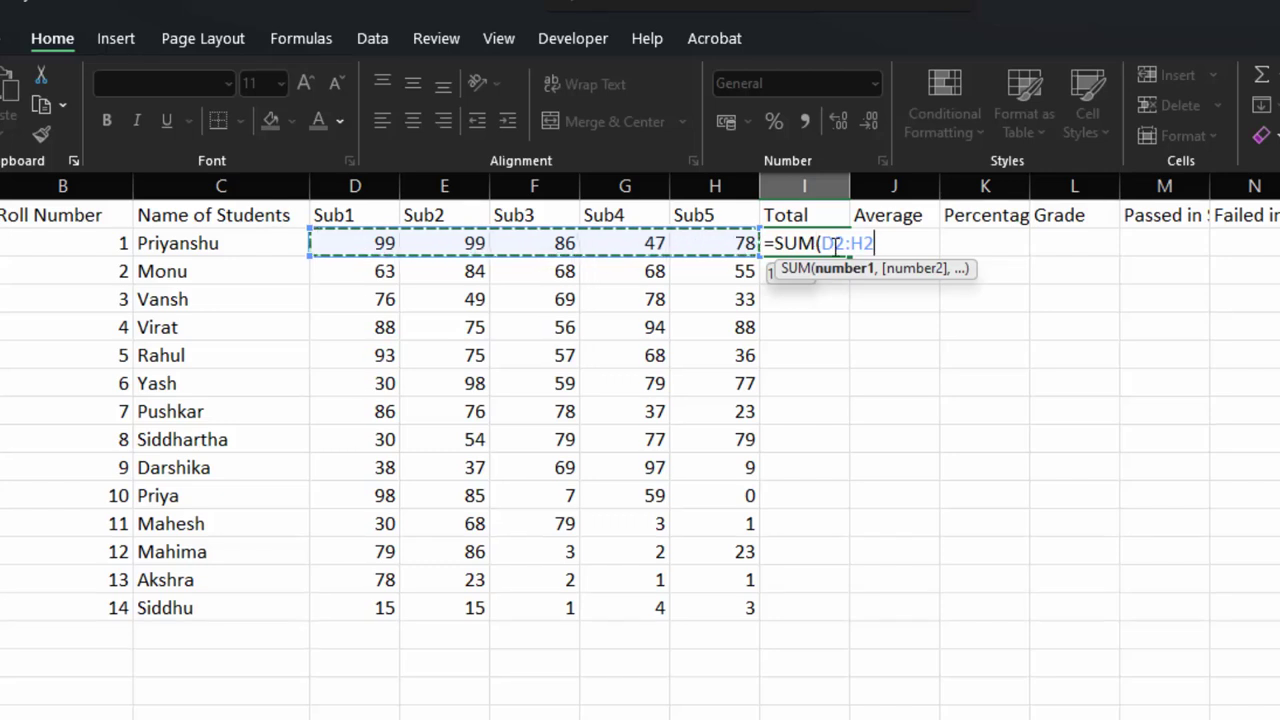
pyautogui.moveTo(822, 243); pyautogui.dragTo(874, 243)
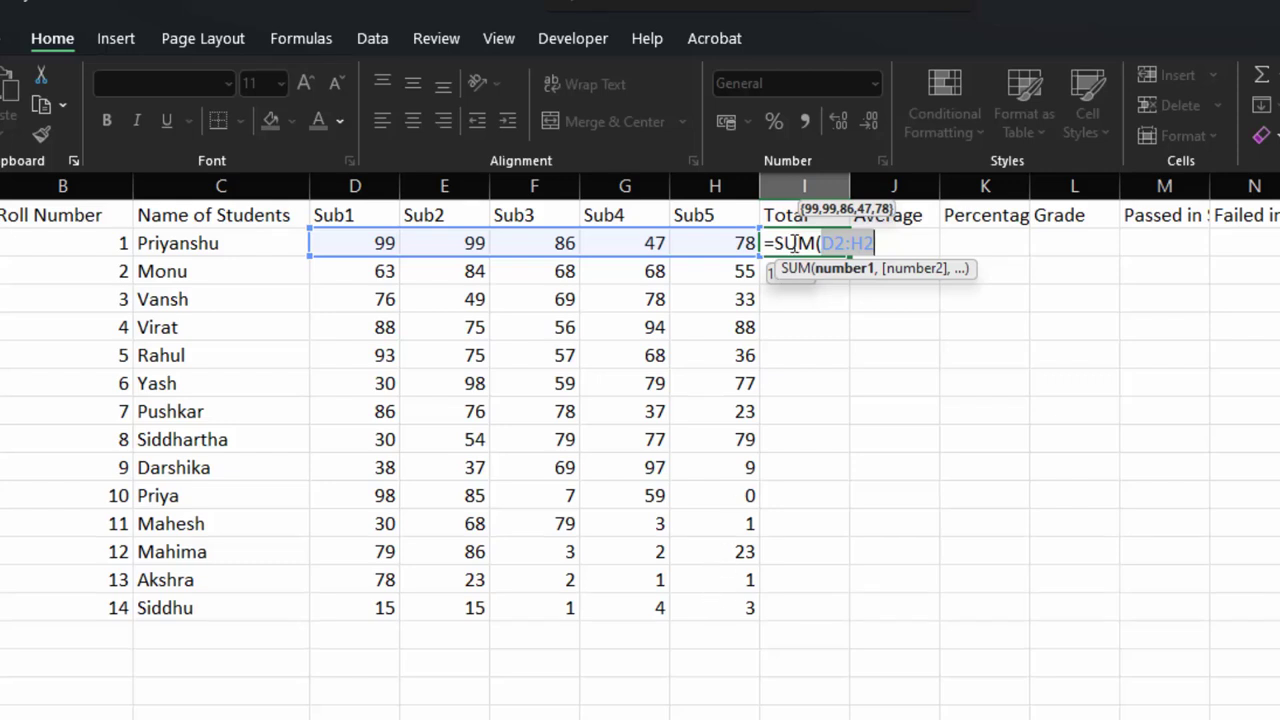
pyautogui.click(874, 243)
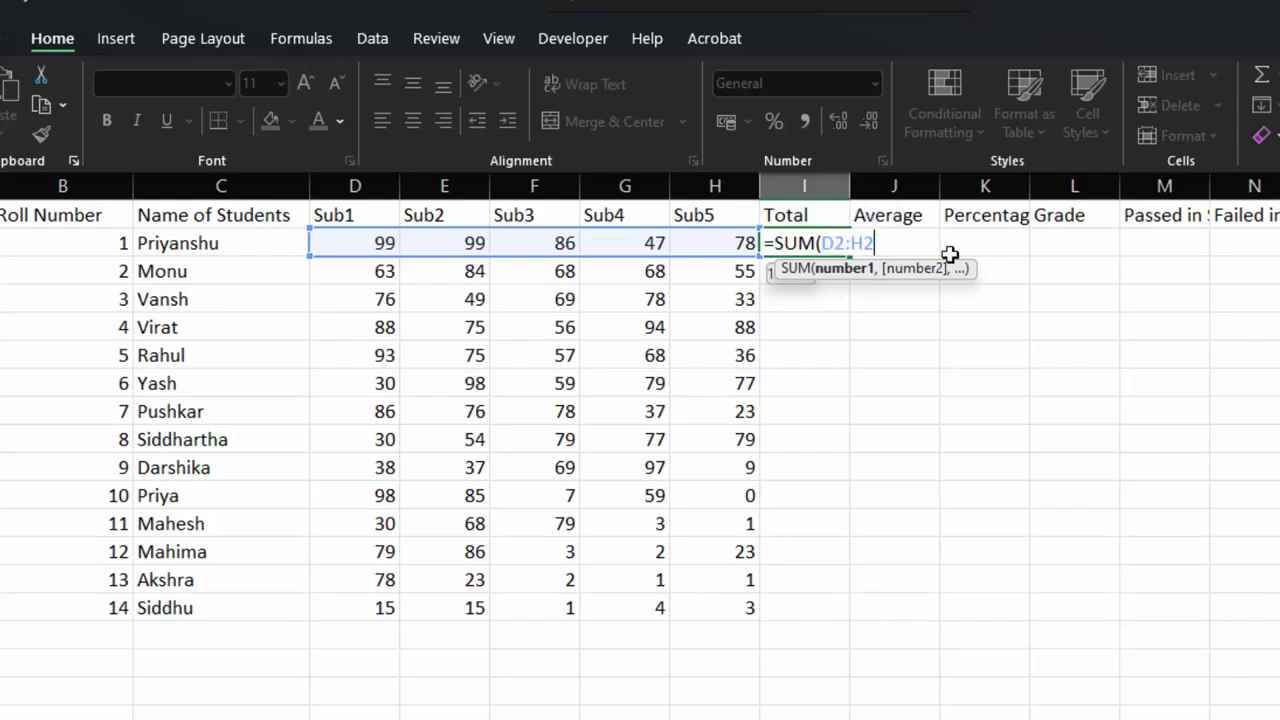
pyautogui.write(')')
pyautogui.press('Return')
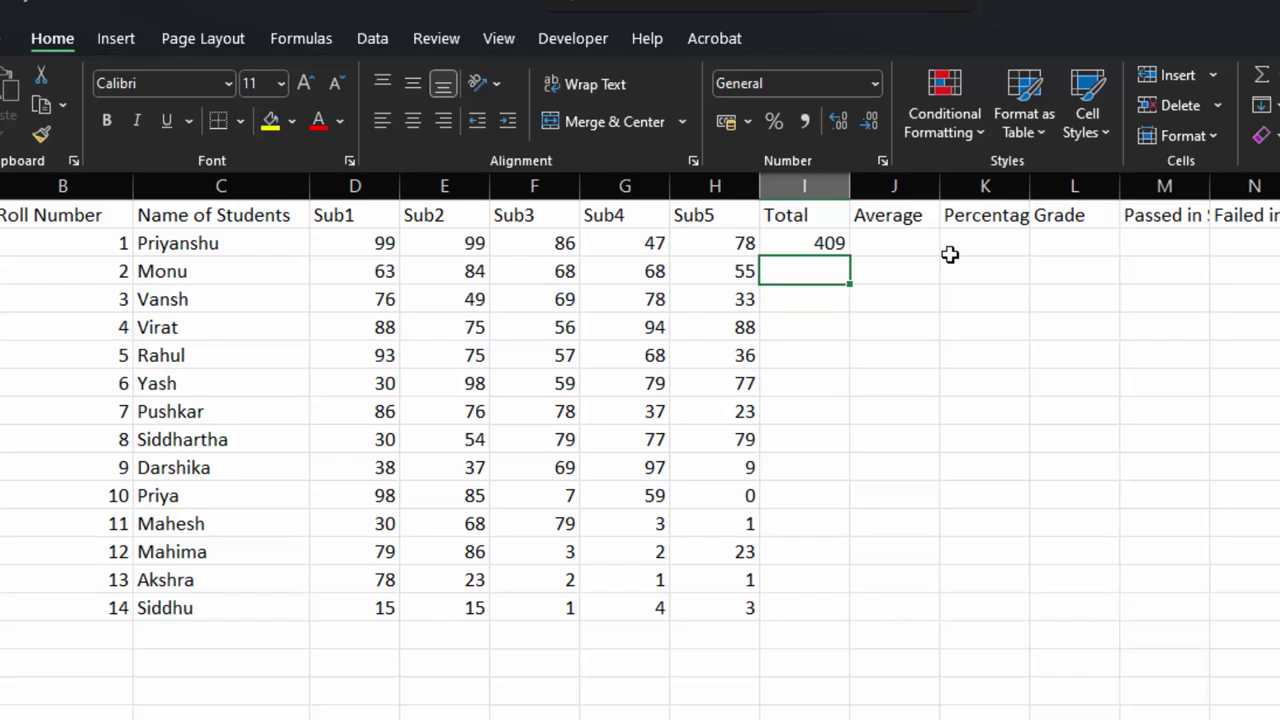
pyautogui.click(826, 245)
pyautogui.doubleClick(854, 257)
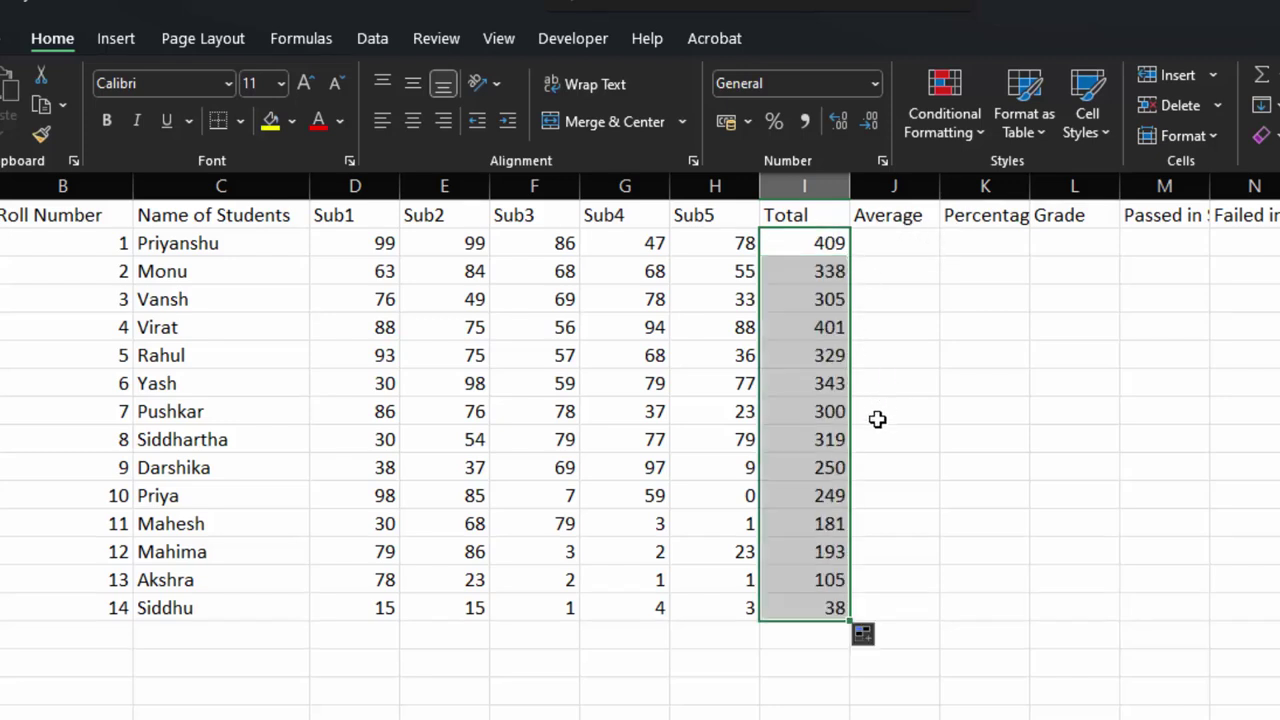
# Autofit the Percentage and passed-subjects columns and fill J2:J15 with =AVERAGE(D2:H2)
pyautogui.click(656, 528)
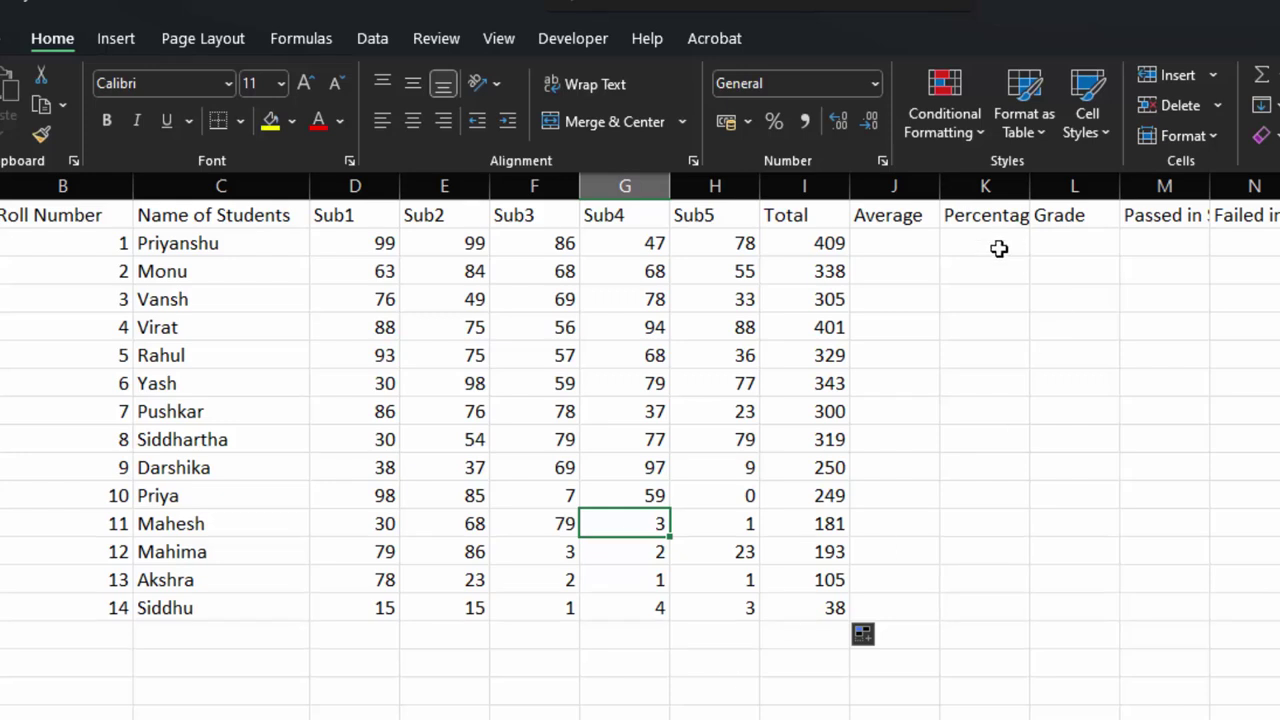
pyautogui.doubleClick(1030, 186)
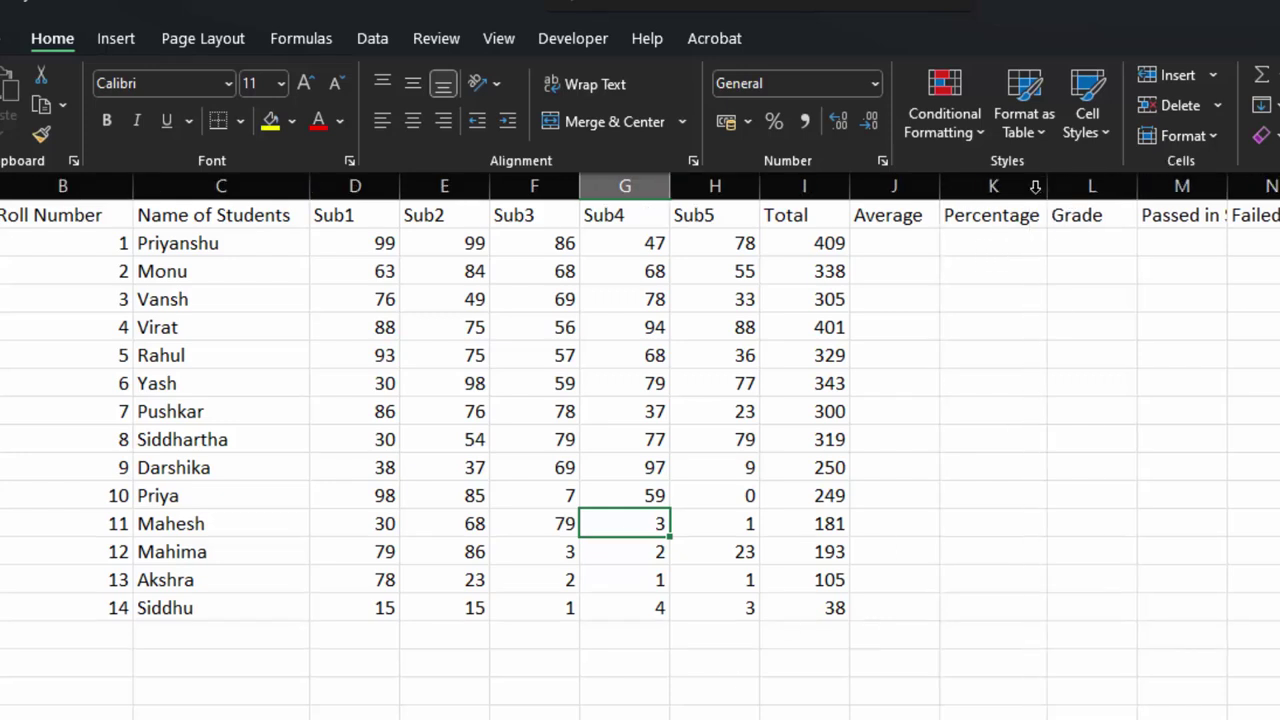
pyautogui.click(884, 245)
pyautogui.write('=')
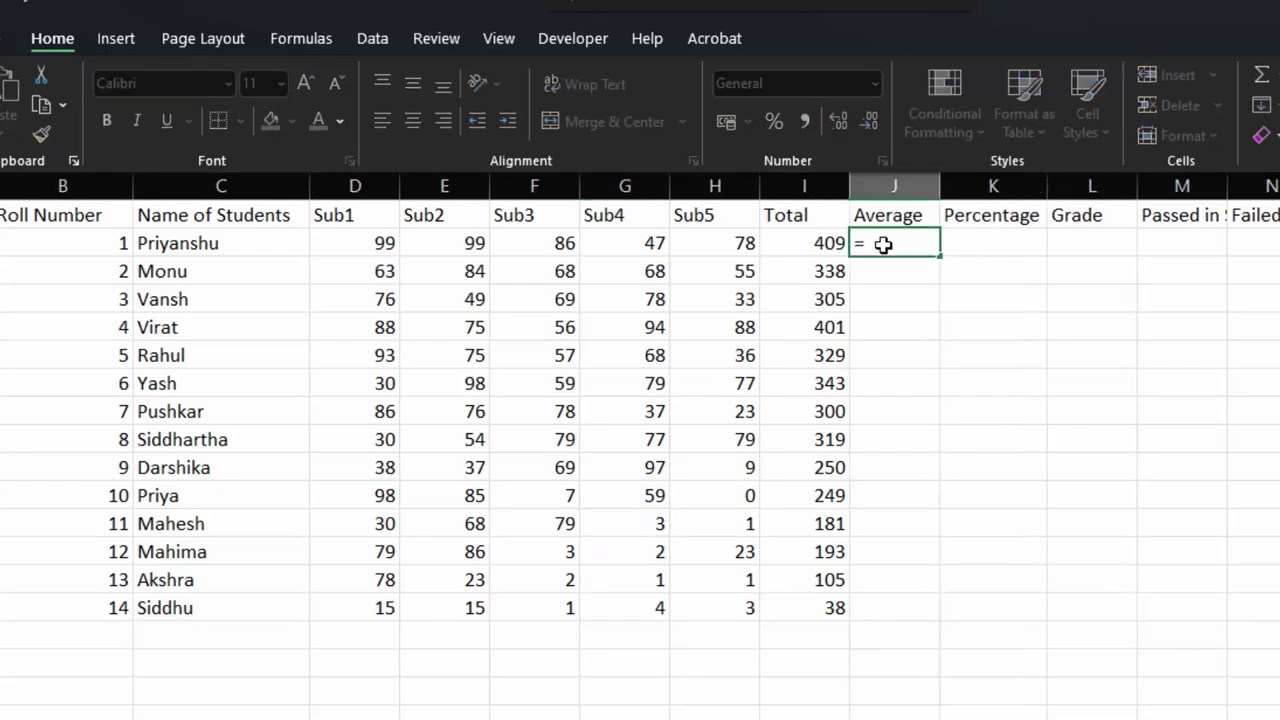
pyautogui.write('aver')
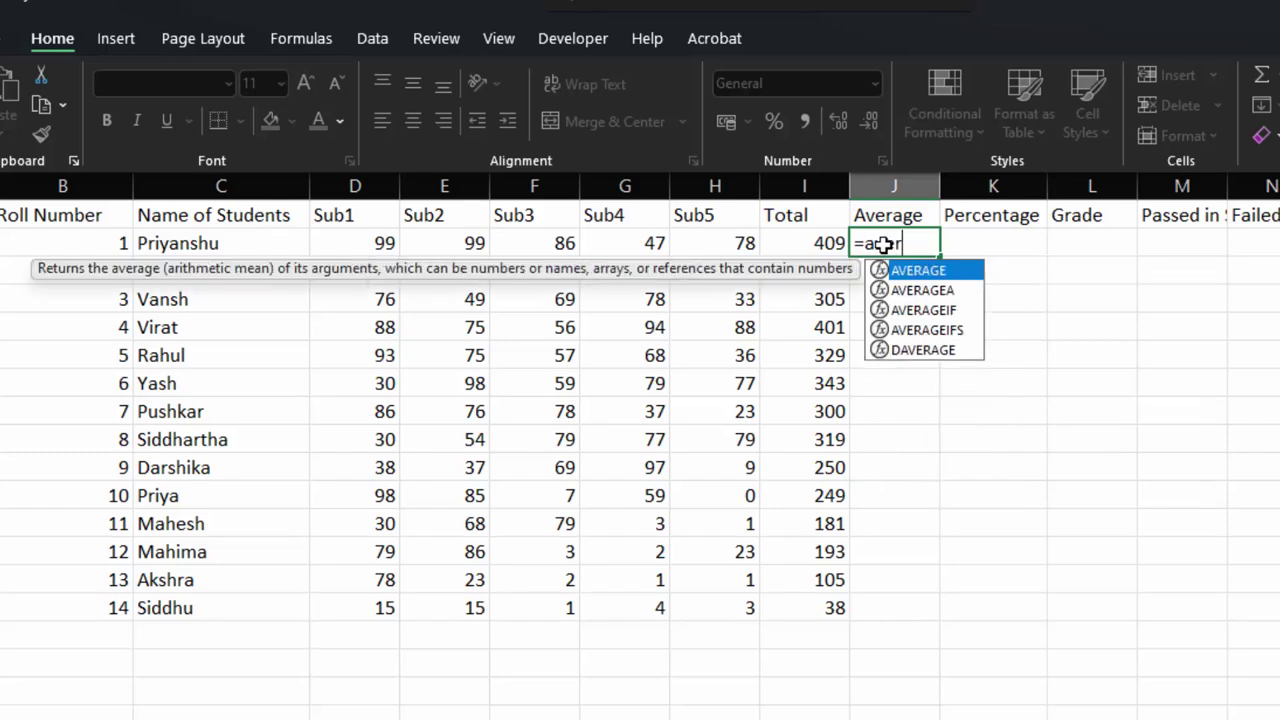
pyautogui.press('Tab')
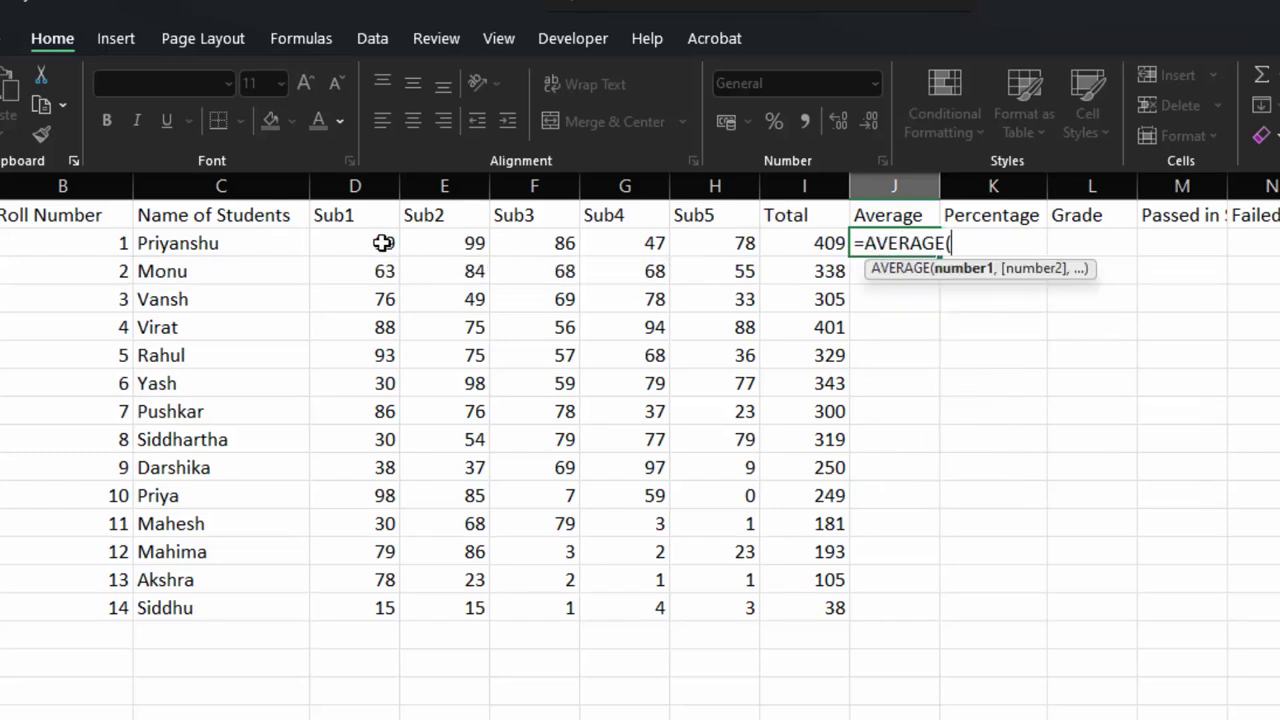
pyautogui.moveTo(380, 247); pyautogui.dragTo(723, 243)
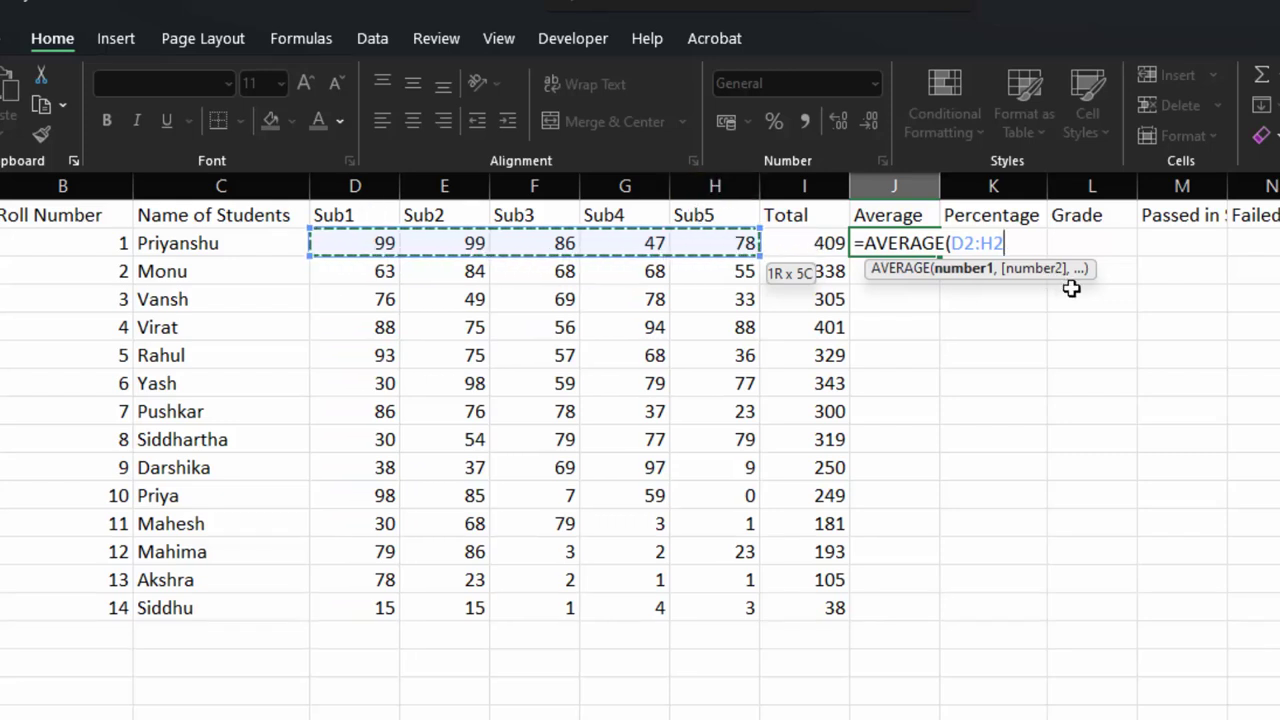
pyautogui.write(')')
pyautogui.press('Return')
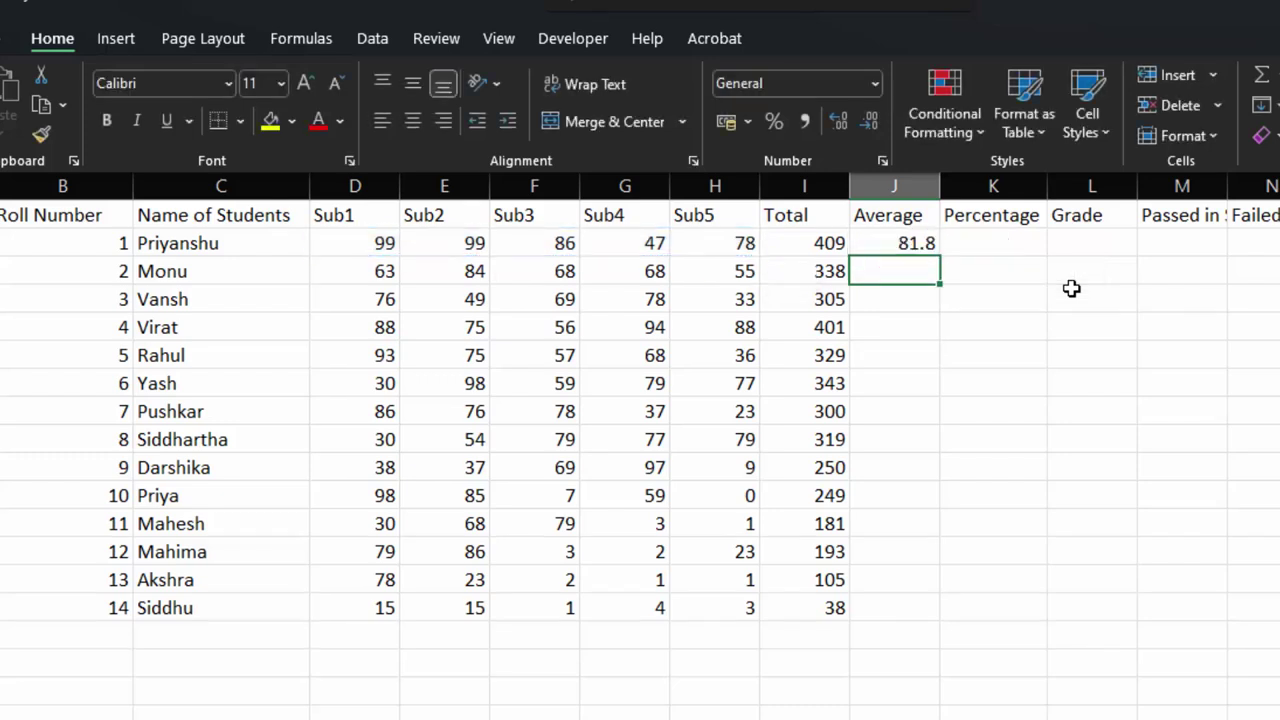
pyautogui.click(907, 243)
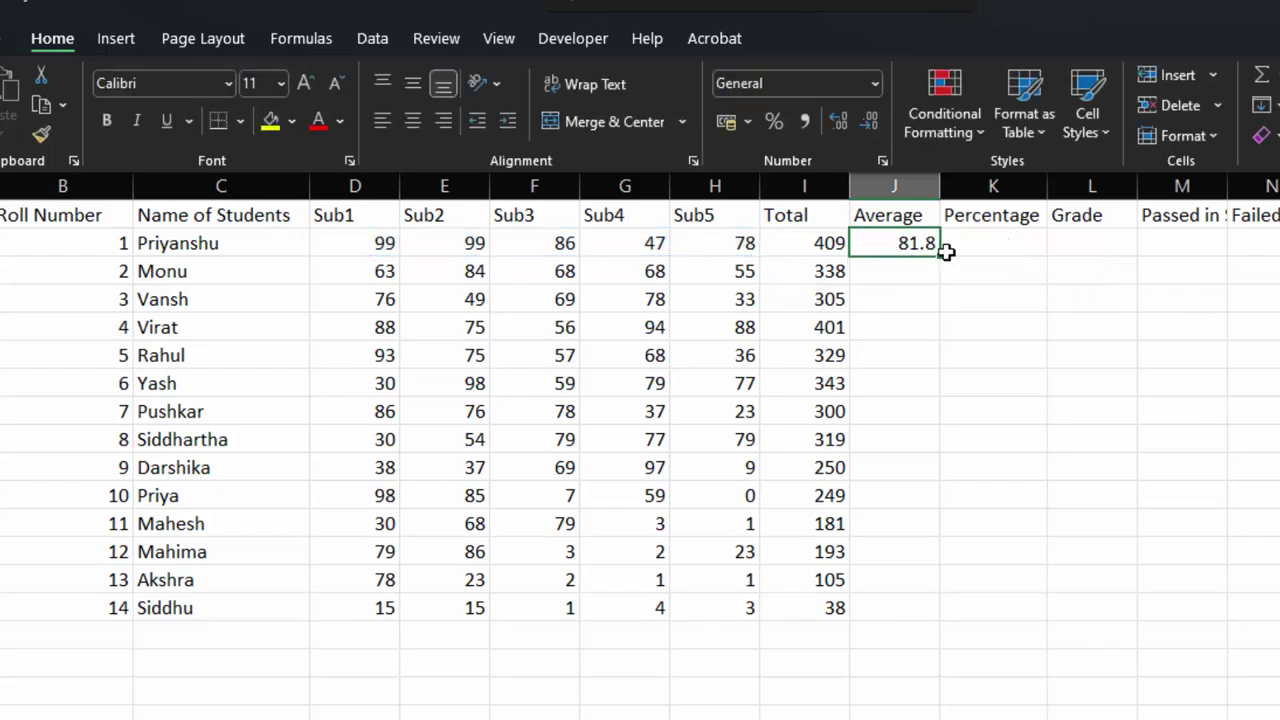
pyautogui.doubleClick(942, 257)
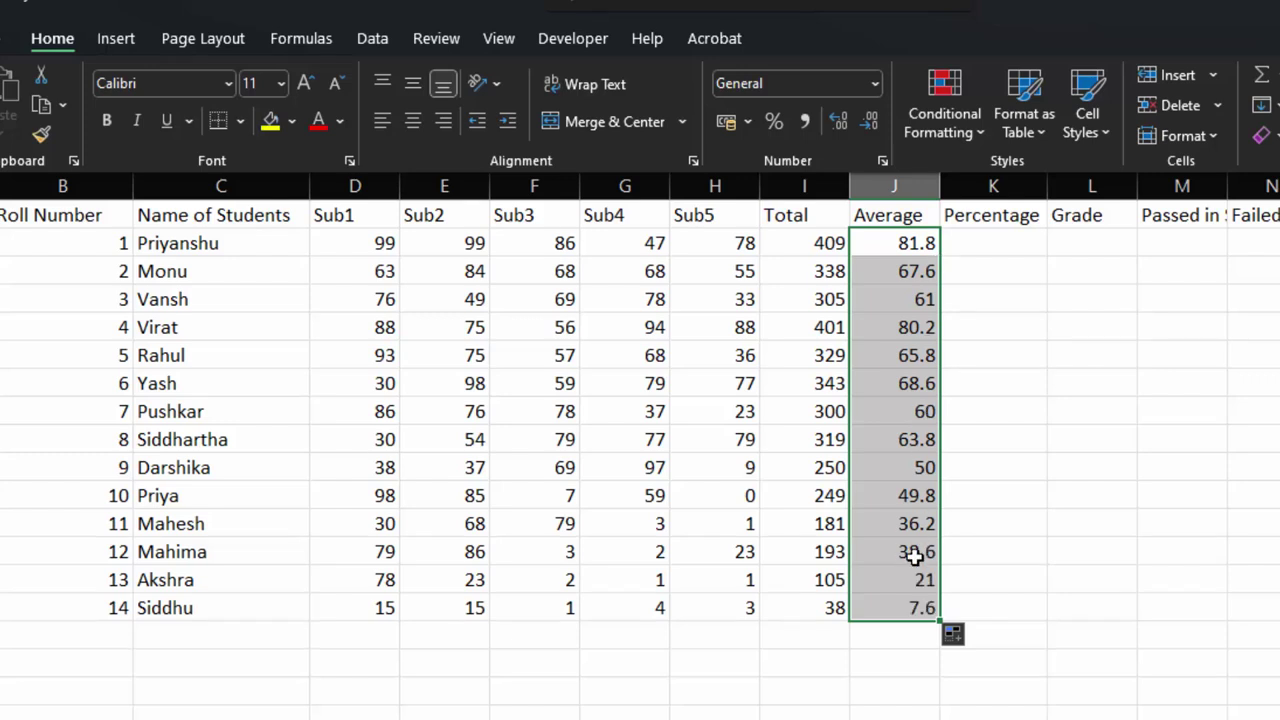
pyautogui.doubleClick(1227, 190)
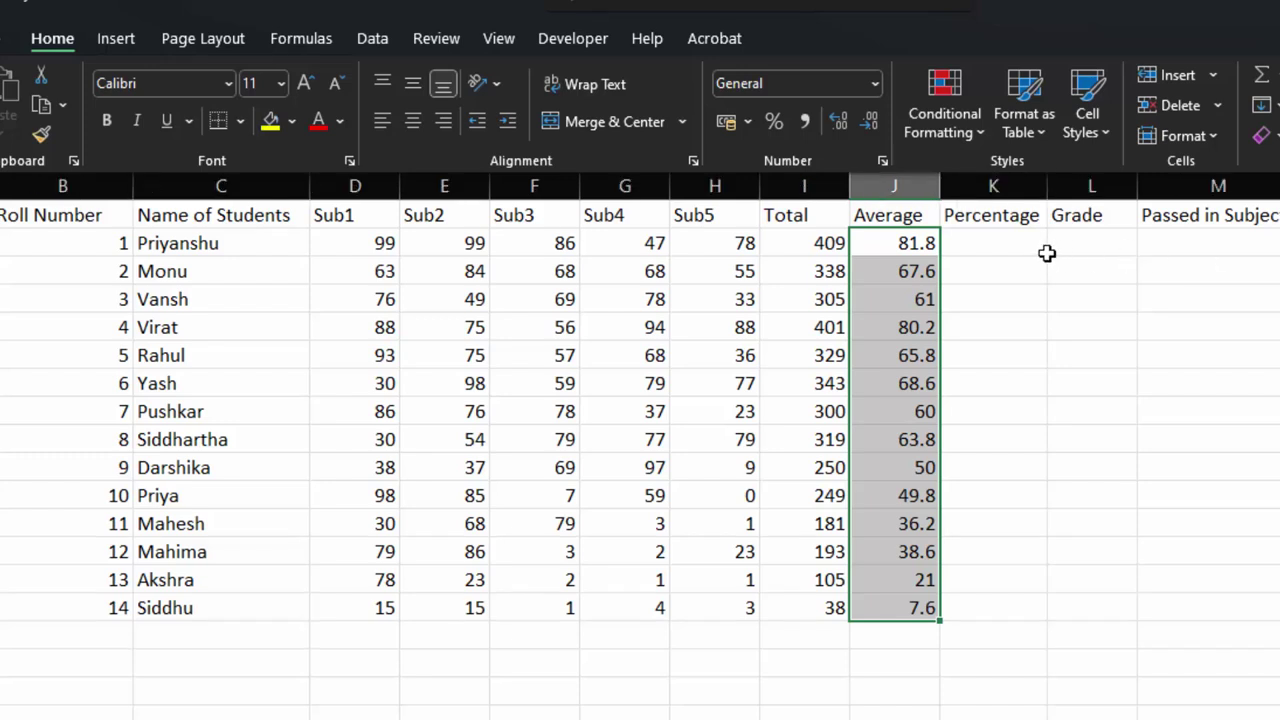
pyautogui.click(1012, 245)
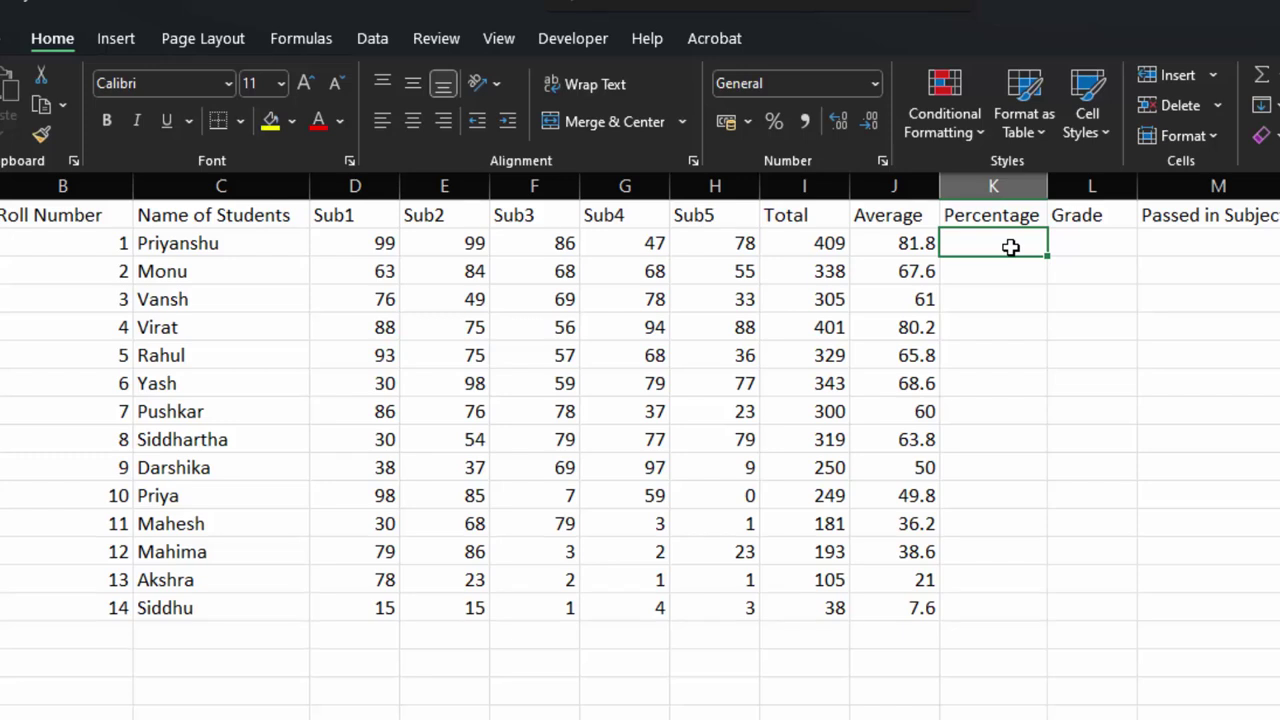
# Enter the percentage formula =I2*100/500 in K2 and fill it down to K15
pyautogui.write('=')
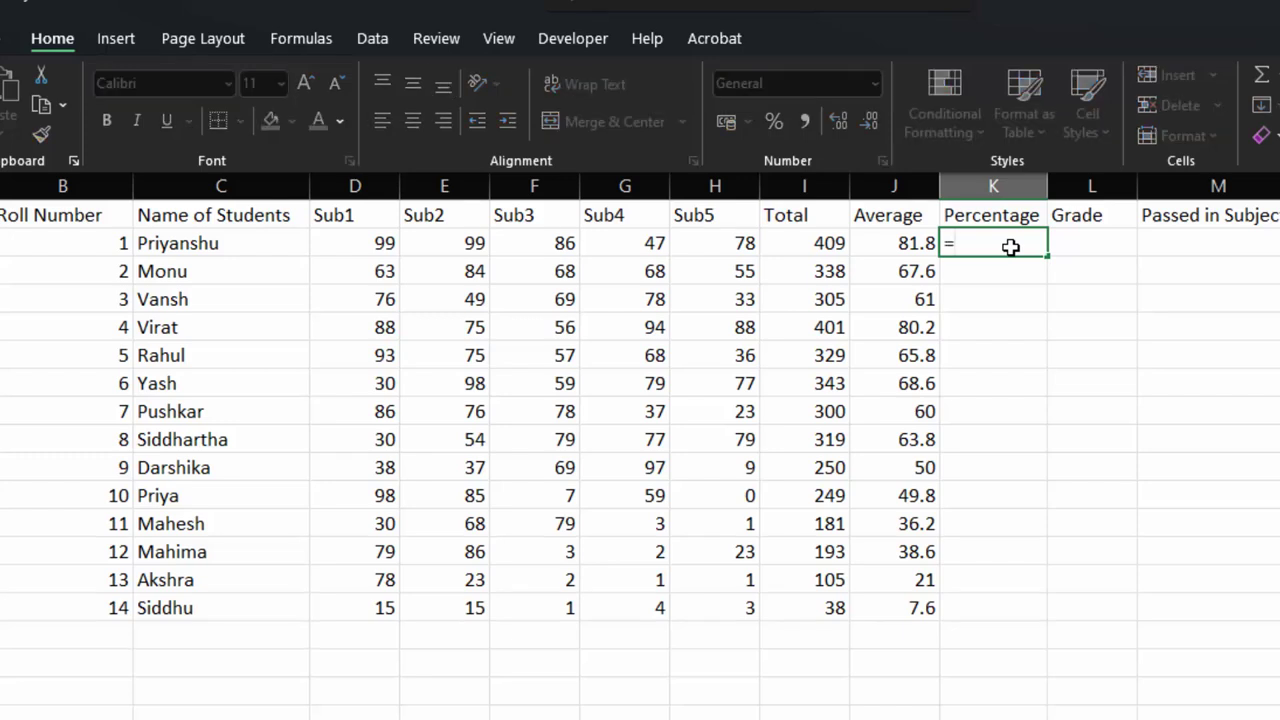
pyautogui.click(780, 240)
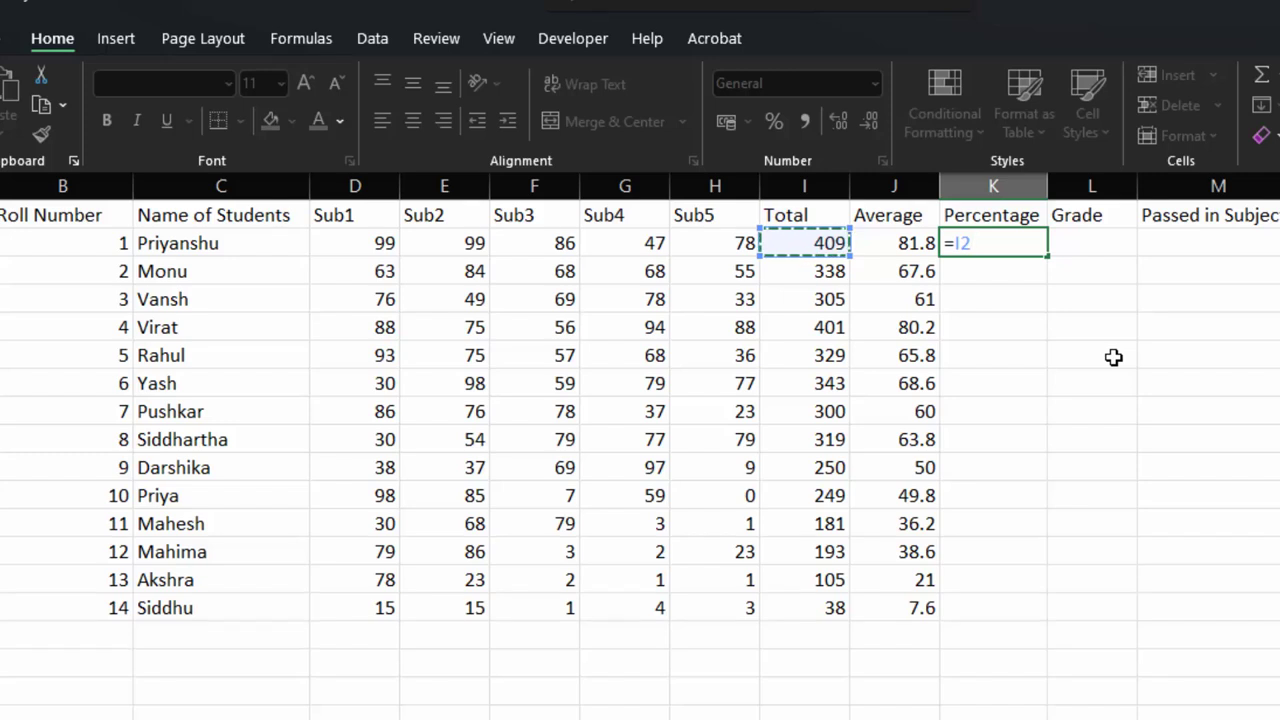
pyautogui.write('*')
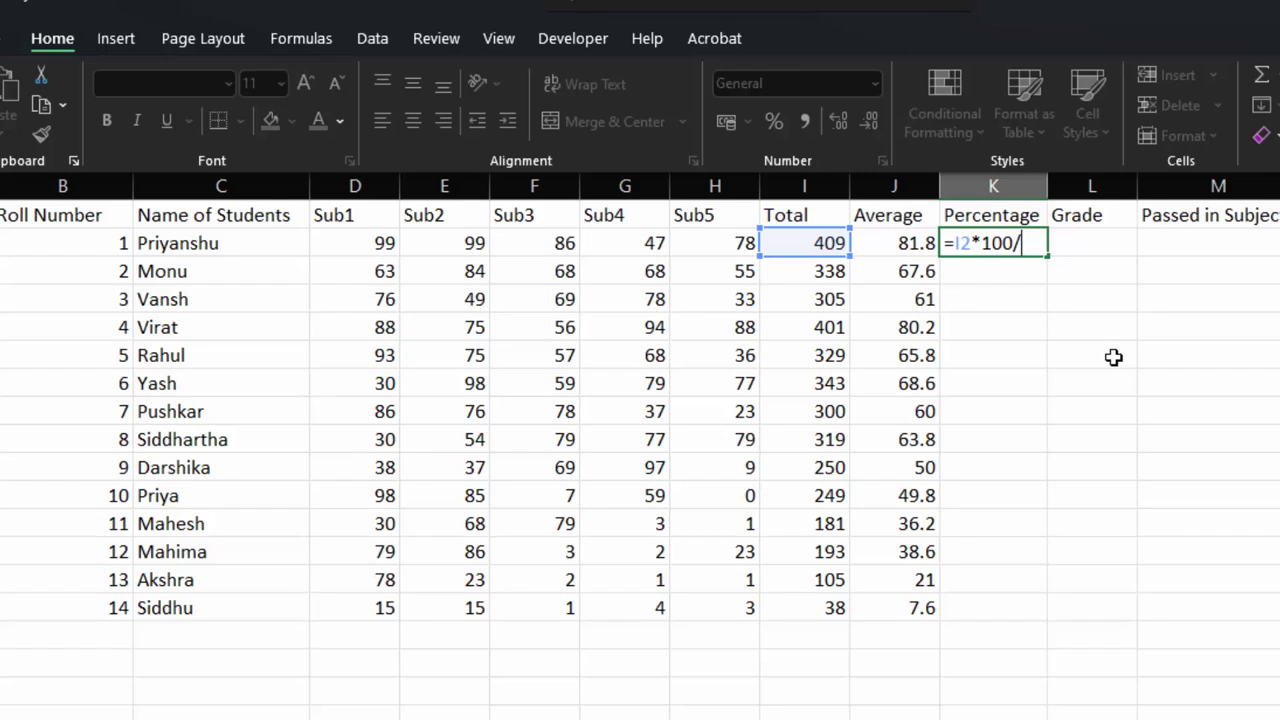
pyautogui.write('5')
pyautogui.write('00')
pyautogui.press('Return')
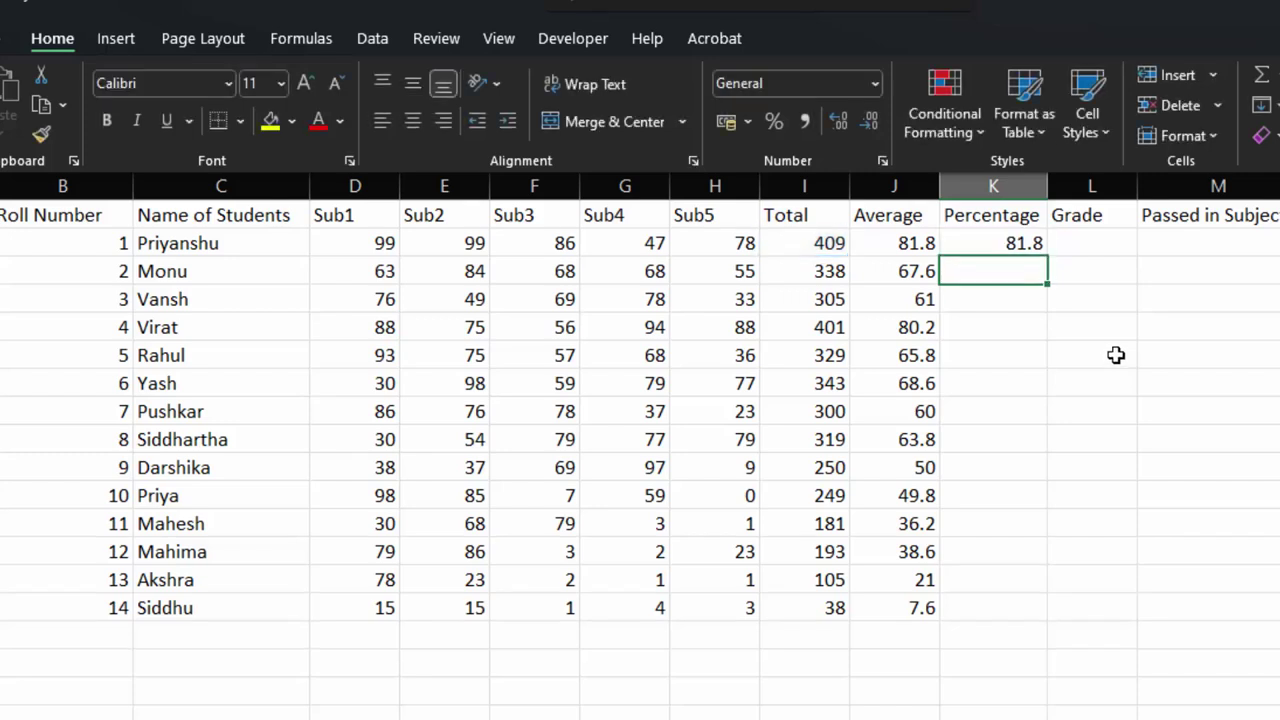
pyautogui.click(1030, 248)
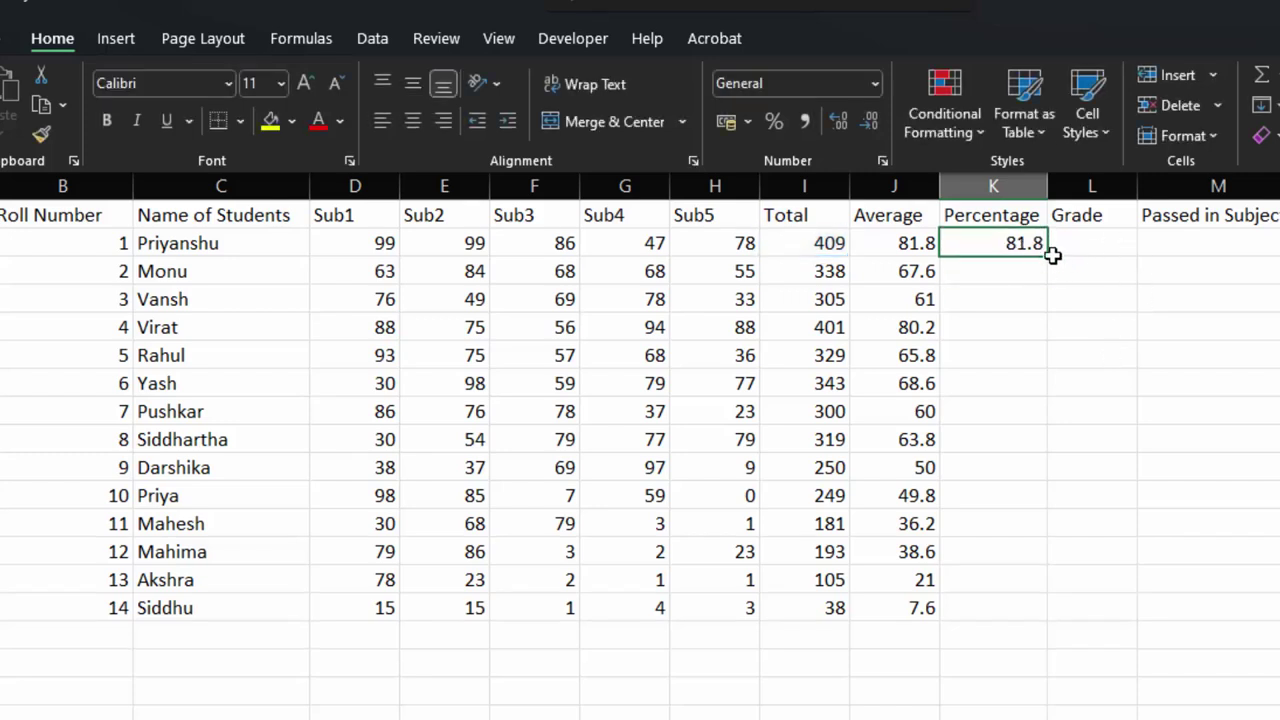
pyautogui.doubleClick(1044, 257)
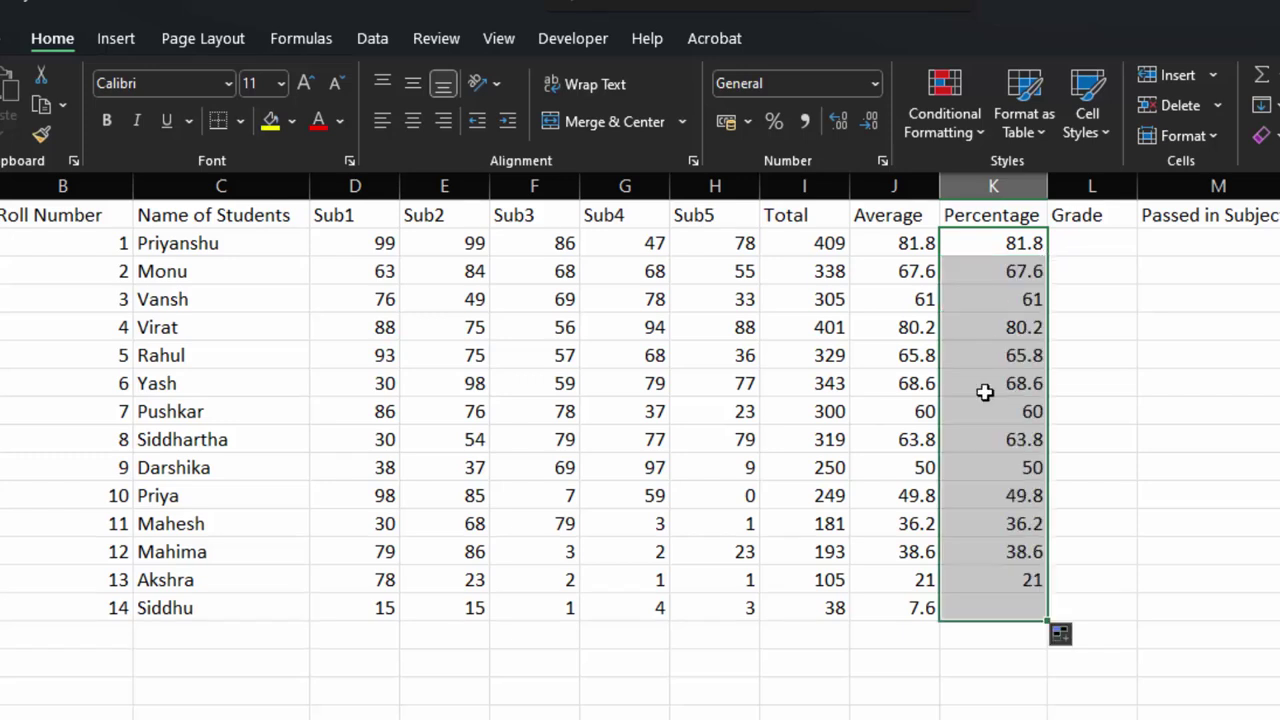
pyautogui.click(1095, 247)
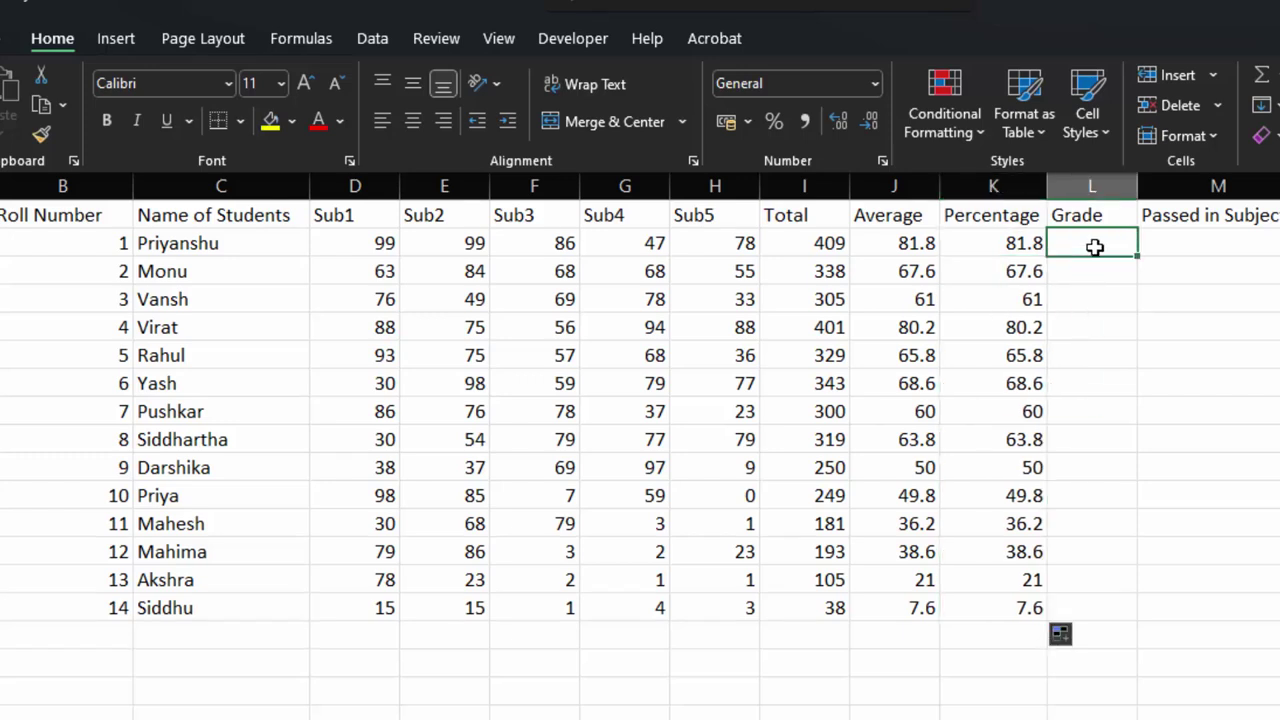
# Type =IF(J2>=85,"S",IF(J2>=75,"A",IF into L2 as the start of the grade formula
pyautogui.write('=i')
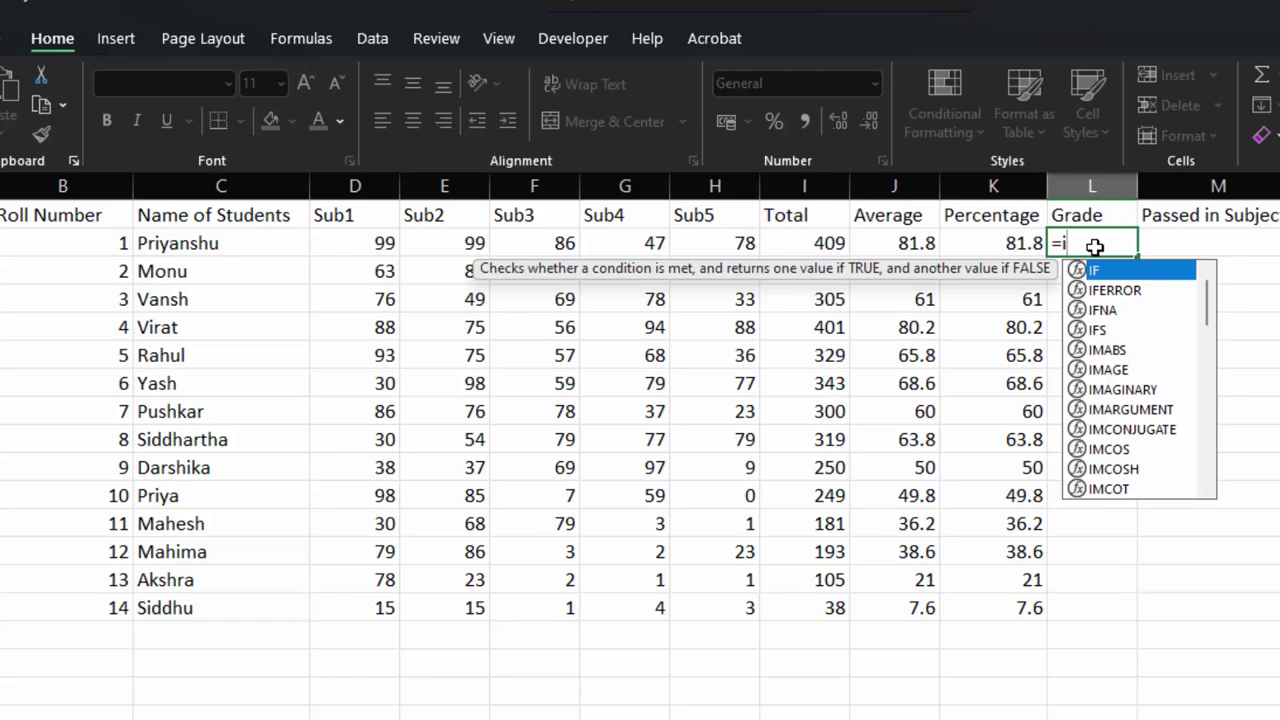
pyautogui.write('f')
pyautogui.press('Tab')
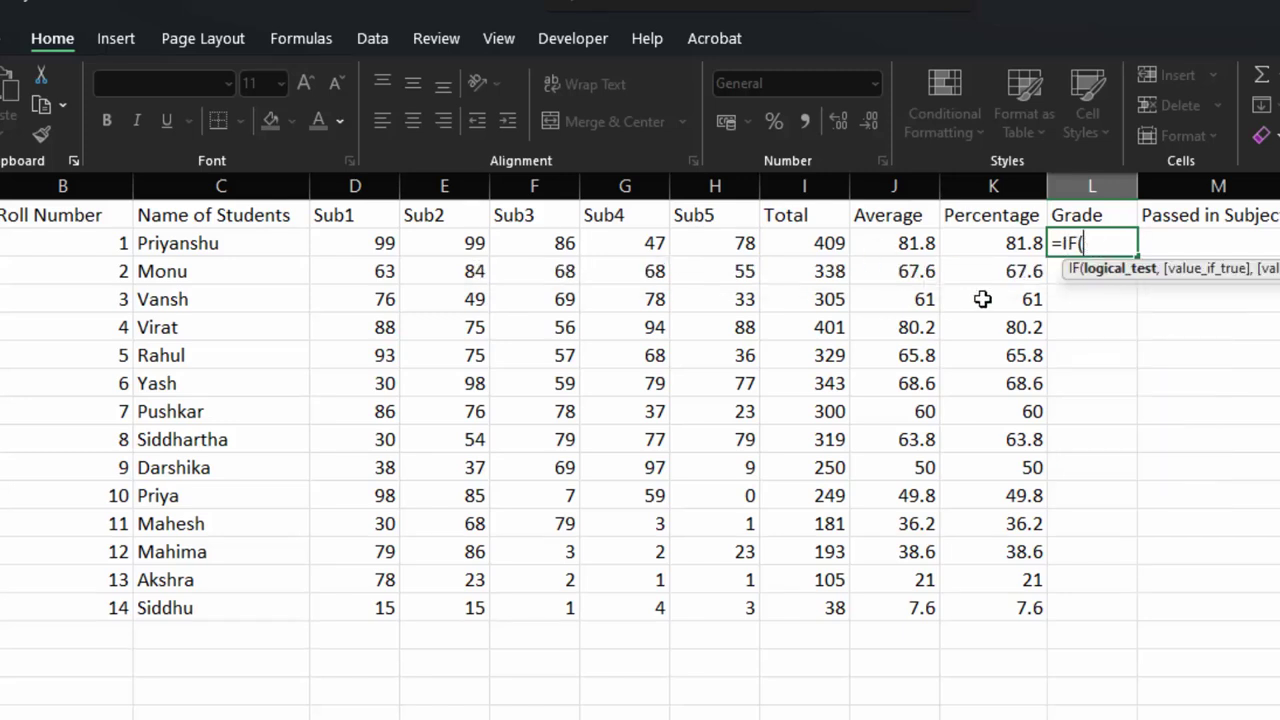
pyautogui.click(897, 244)
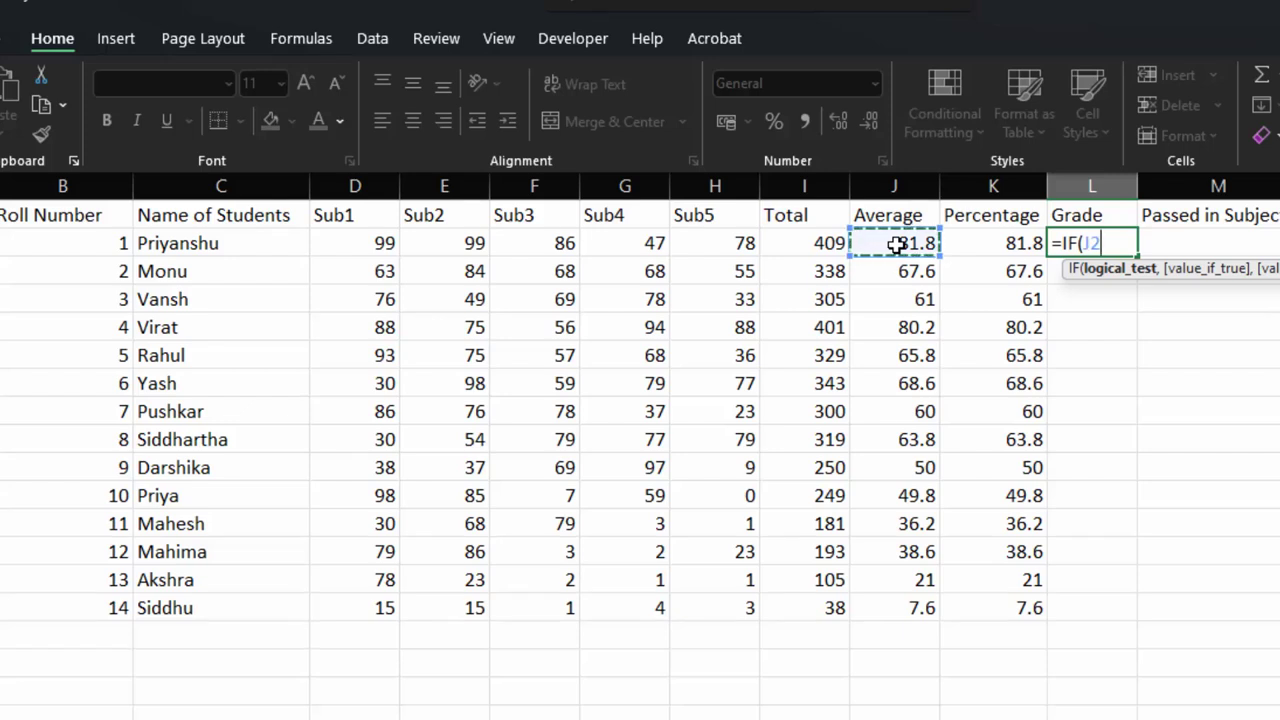
pyautogui.write('>=')
pyautogui.write('85')
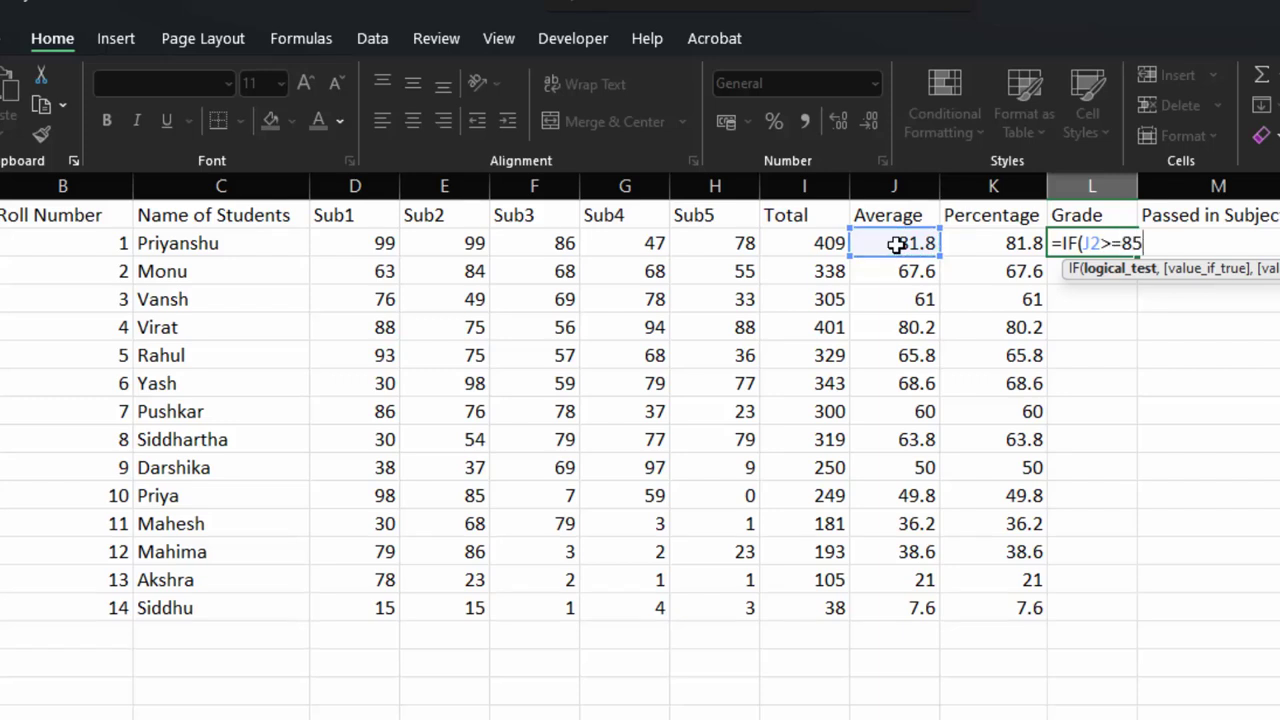
pyautogui.write(',"S')
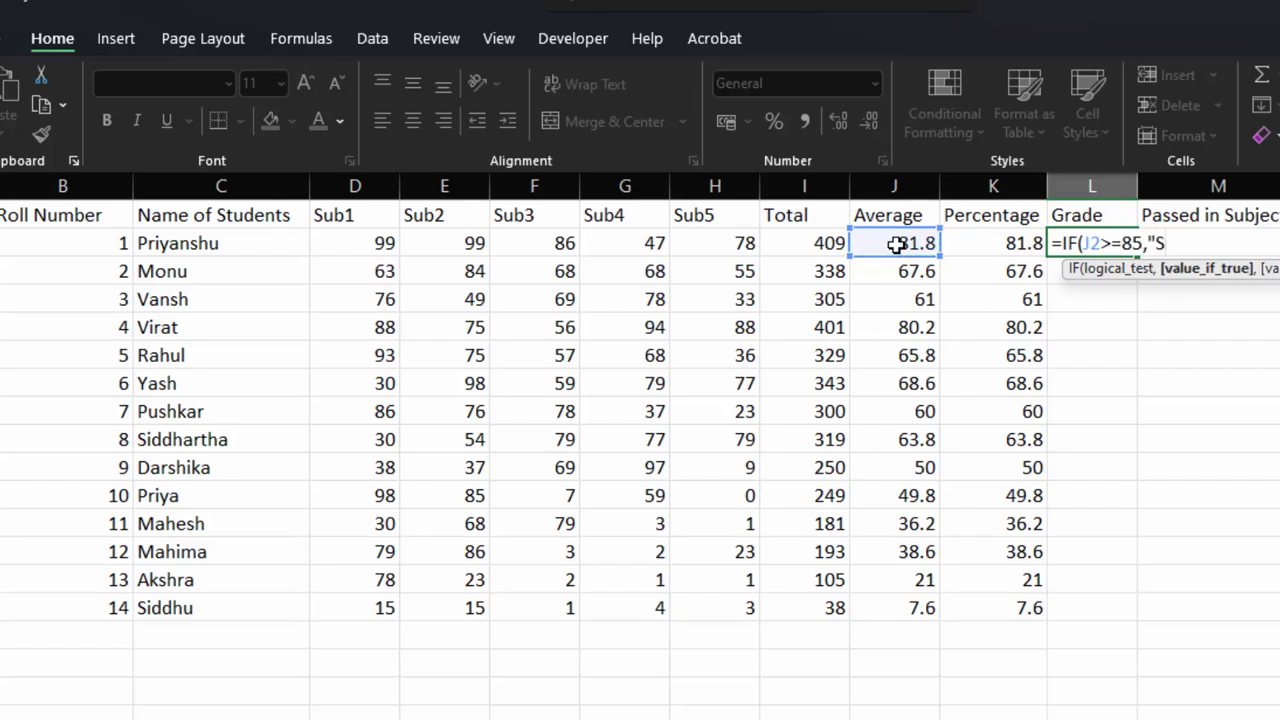
pyautogui.write('",IF')
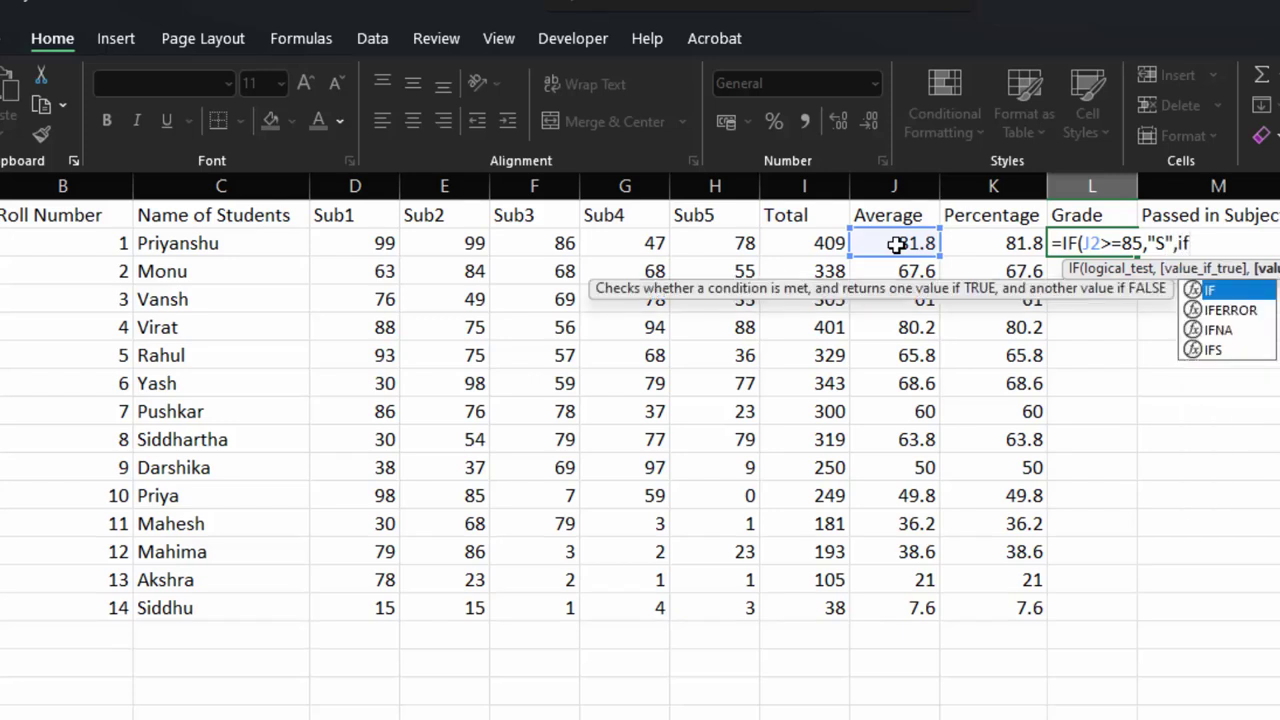
pyautogui.write('(')
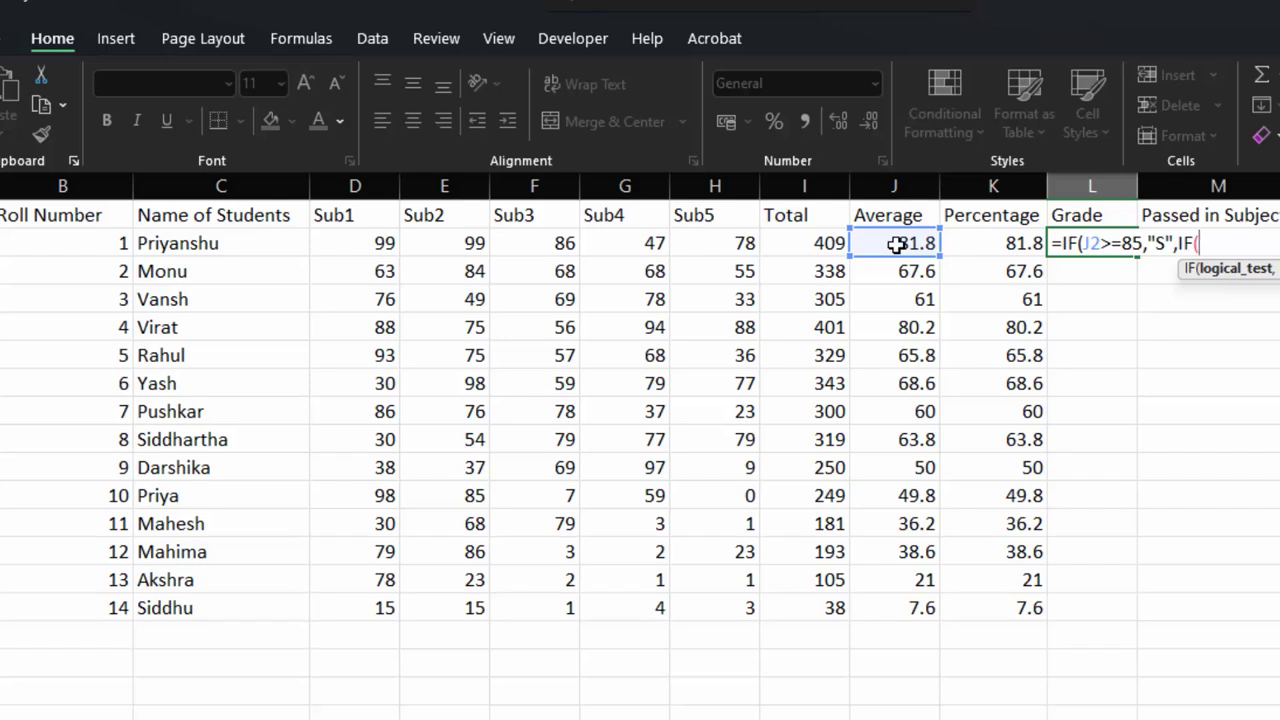
pyautogui.click(896, 243)
pyautogui.write('>=')
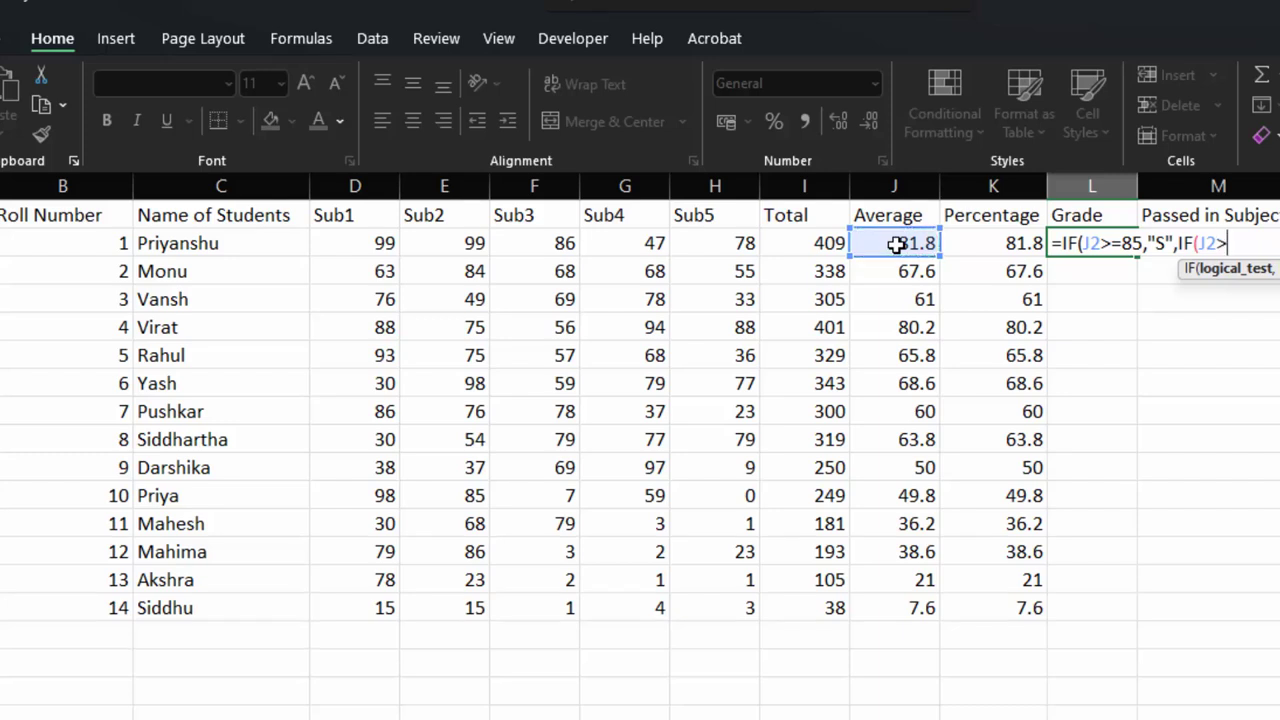
pyautogui.write('75')
pyautogui.write(',"A')
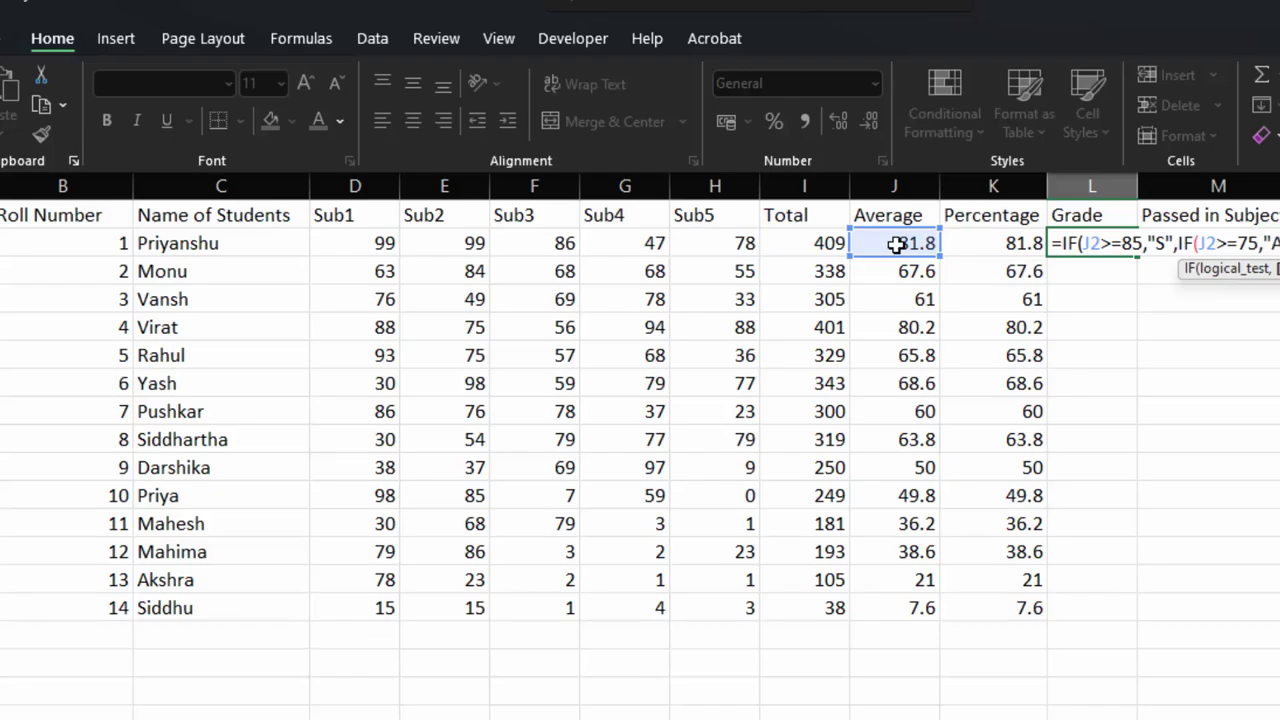
pyautogui.write('",i')
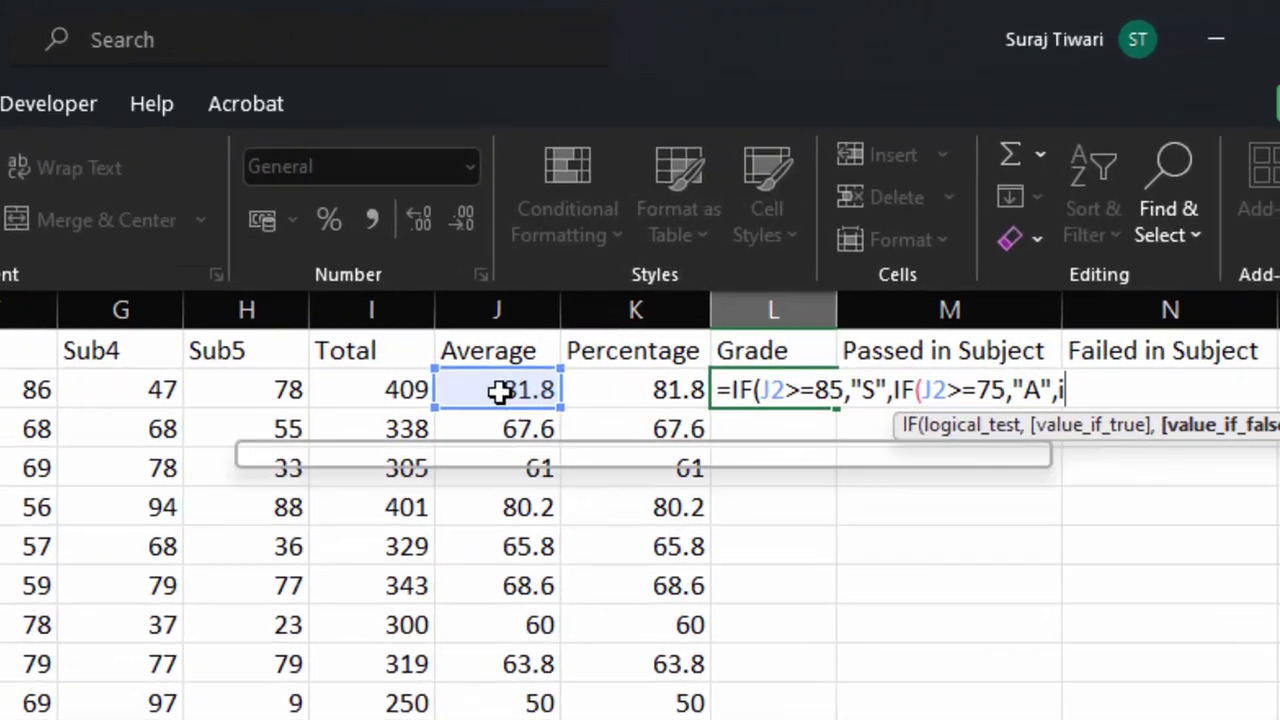
pyautogui.write('f')
# Extend the grade formula with B for averages of 65+ and C for 55+
pyautogui.press('Tab')
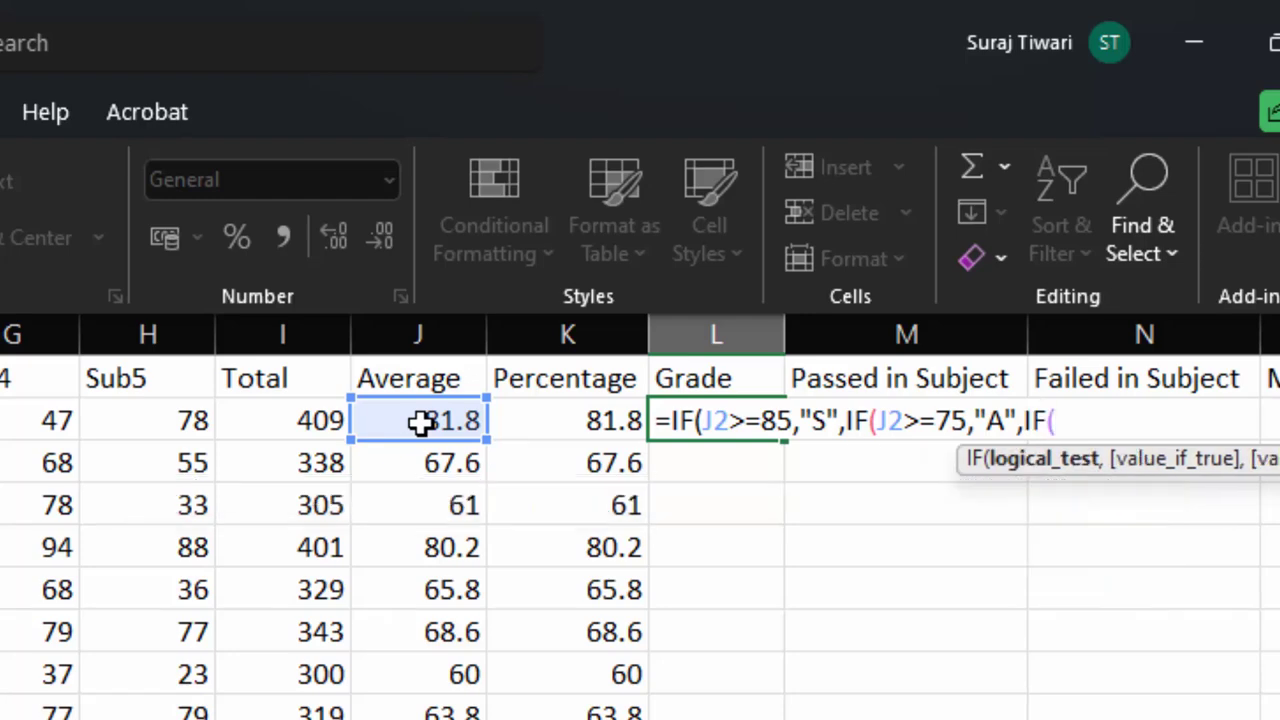
pyautogui.click(420, 423)
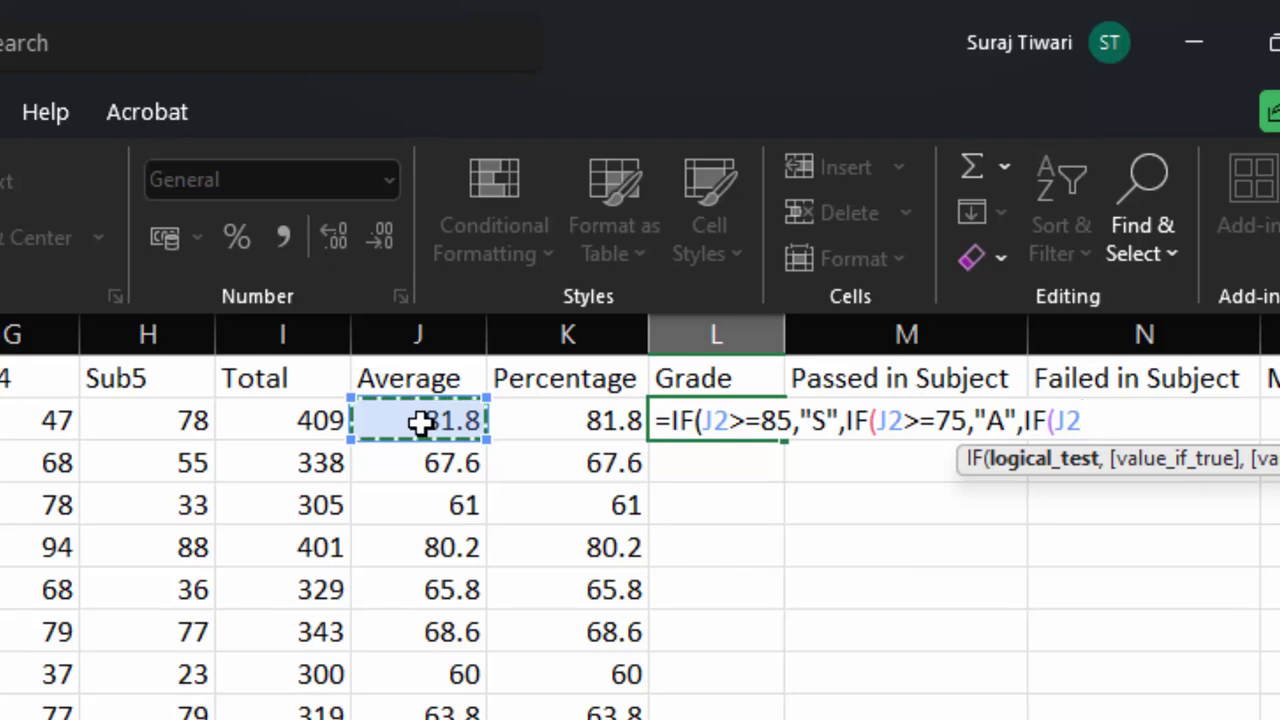
pyautogui.write('>=')
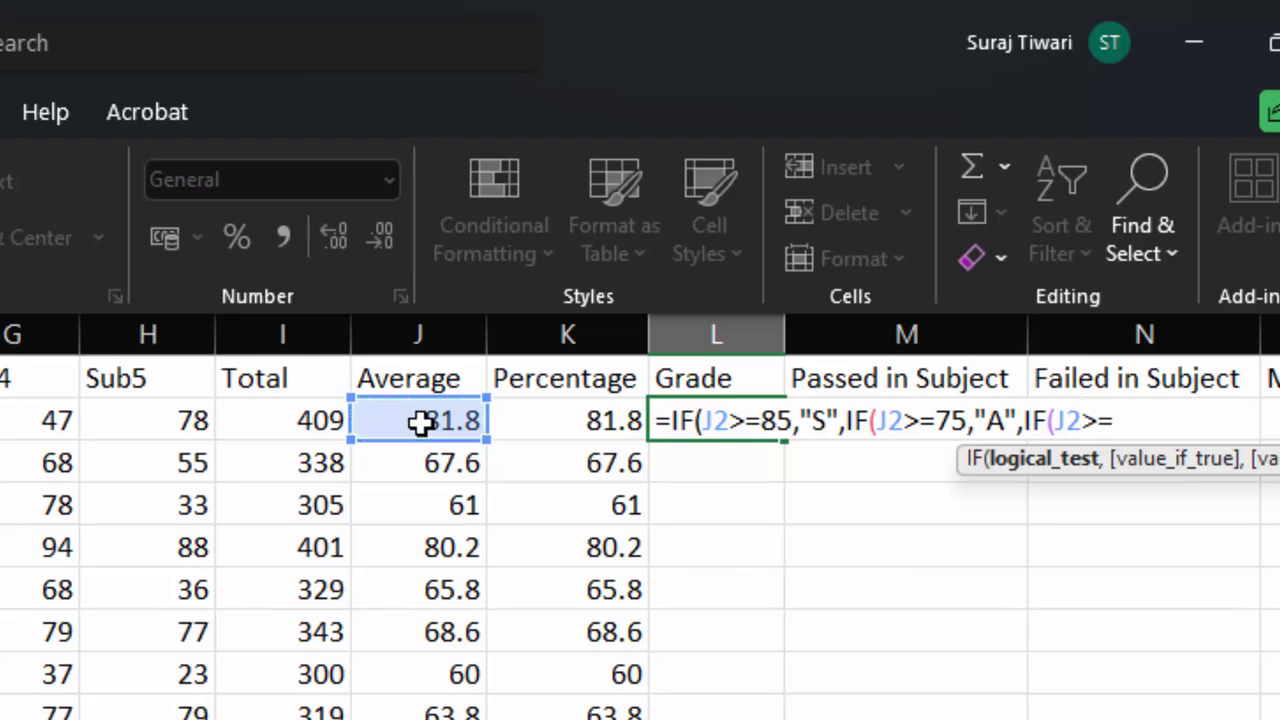
pyautogui.write('6')
pyautogui.write('5.')
pyautogui.press('BackSpace')
pyautogui.write(',"')
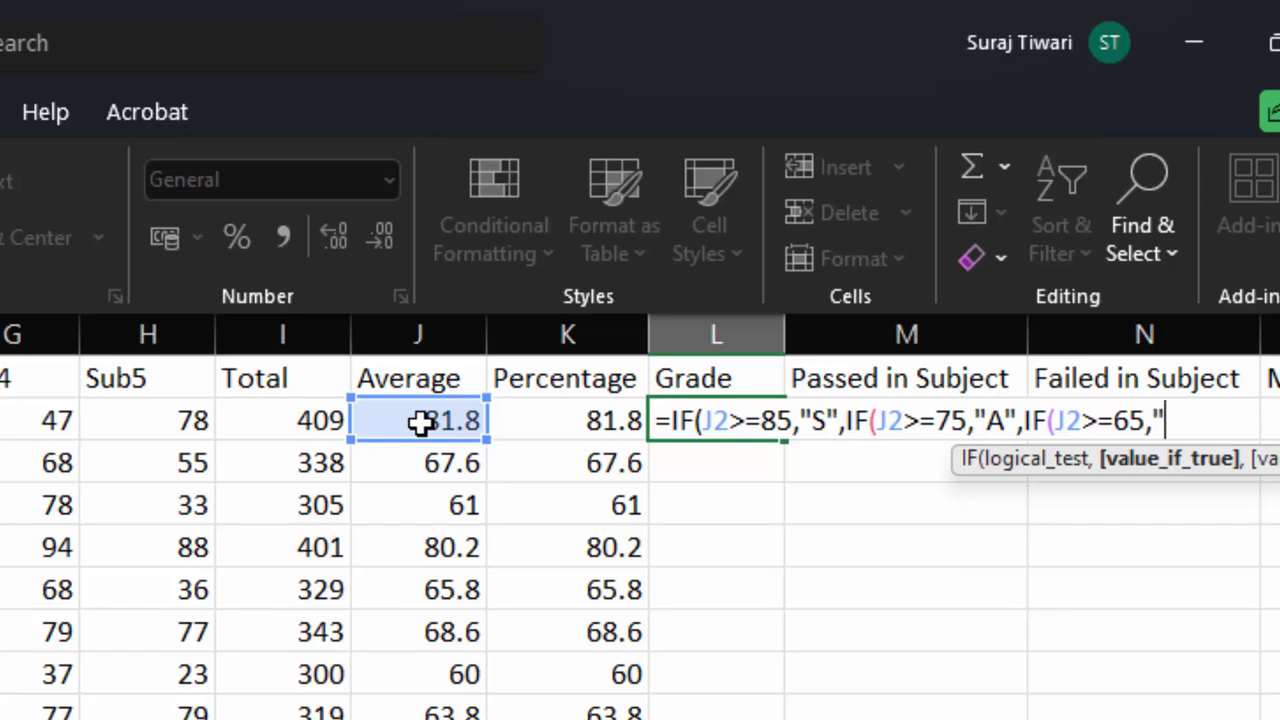
pyautogui.write('B')
pyautogui.write('",if')
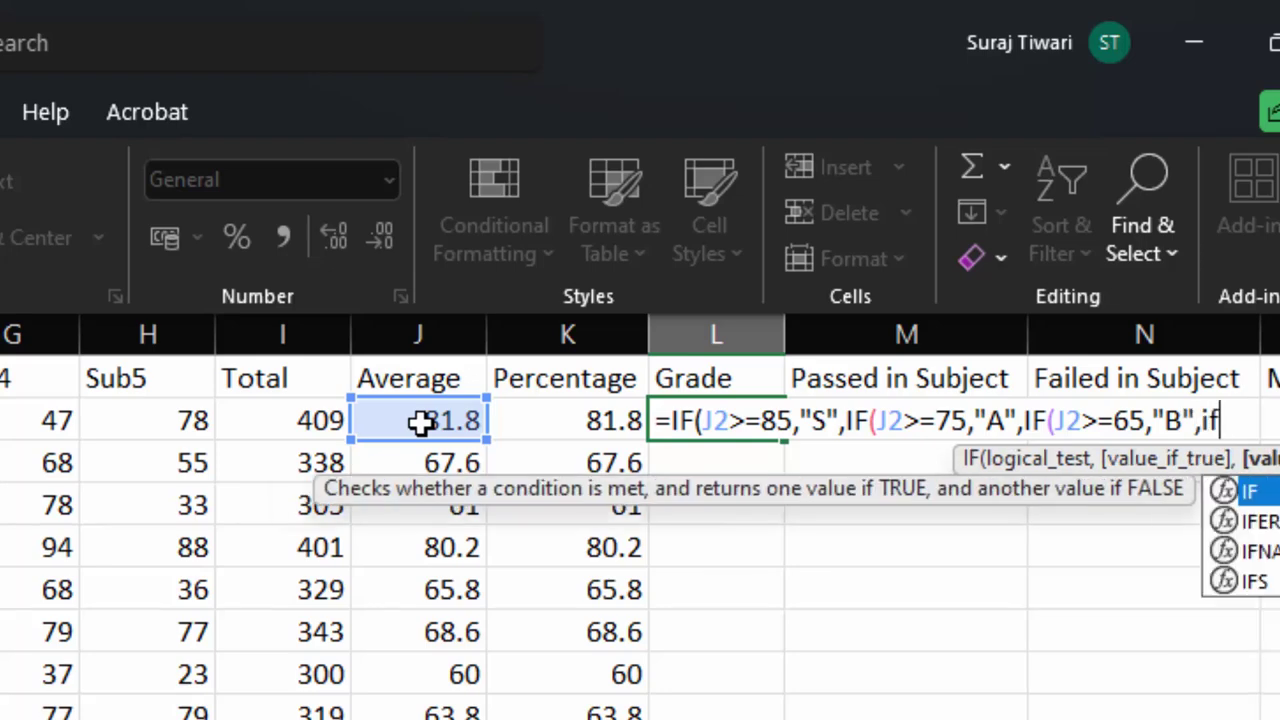
pyautogui.write('(')
pyautogui.click(421, 422)
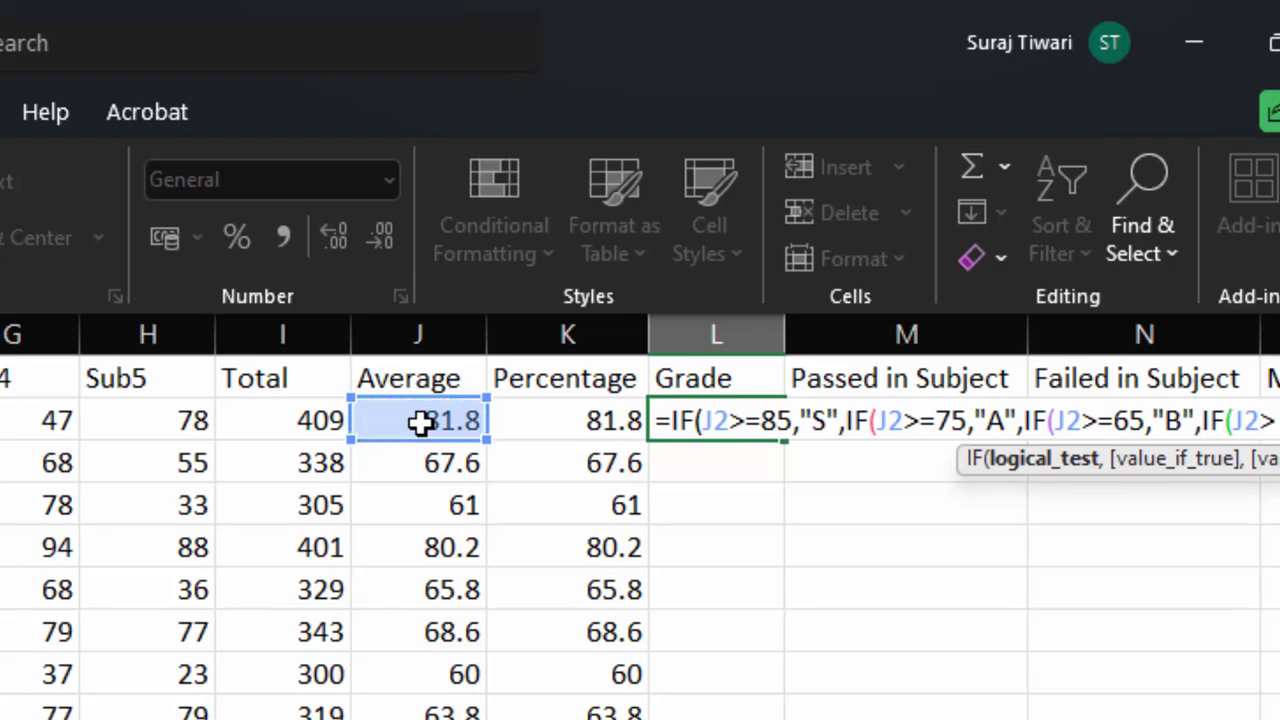
pyautogui.write('>=')
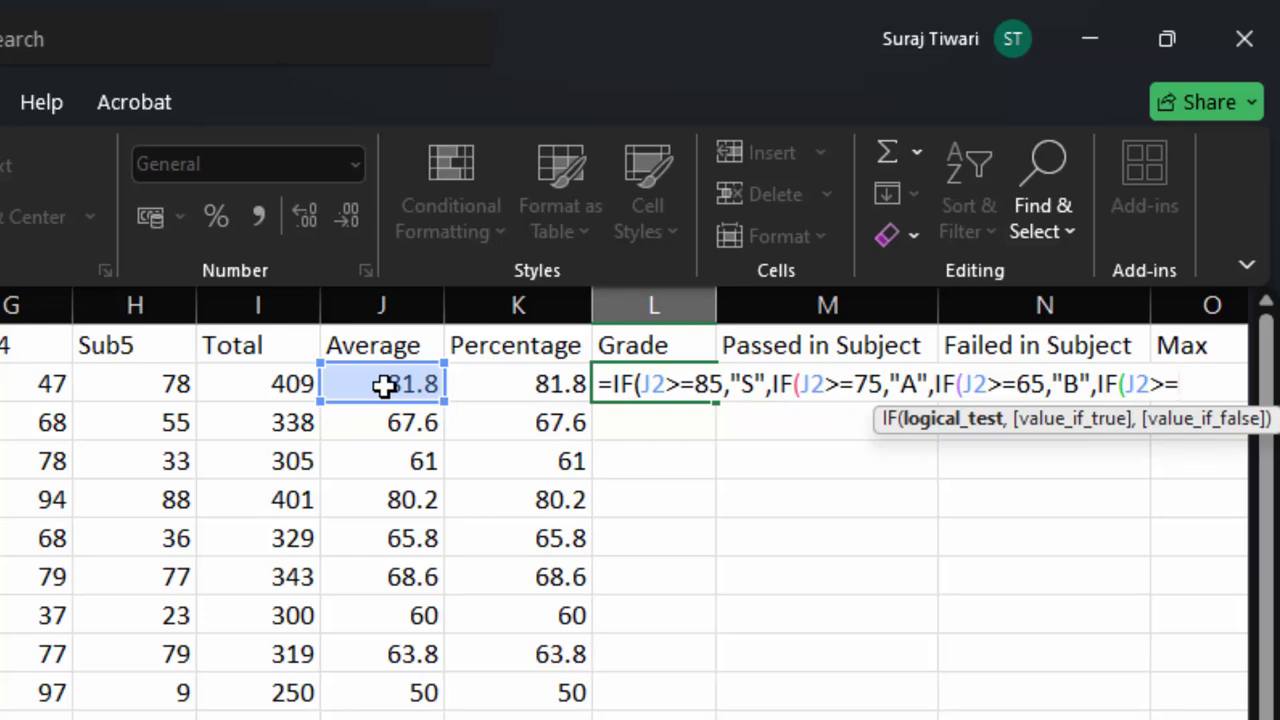
pyautogui.write('55')
pyautogui.write(',"C')
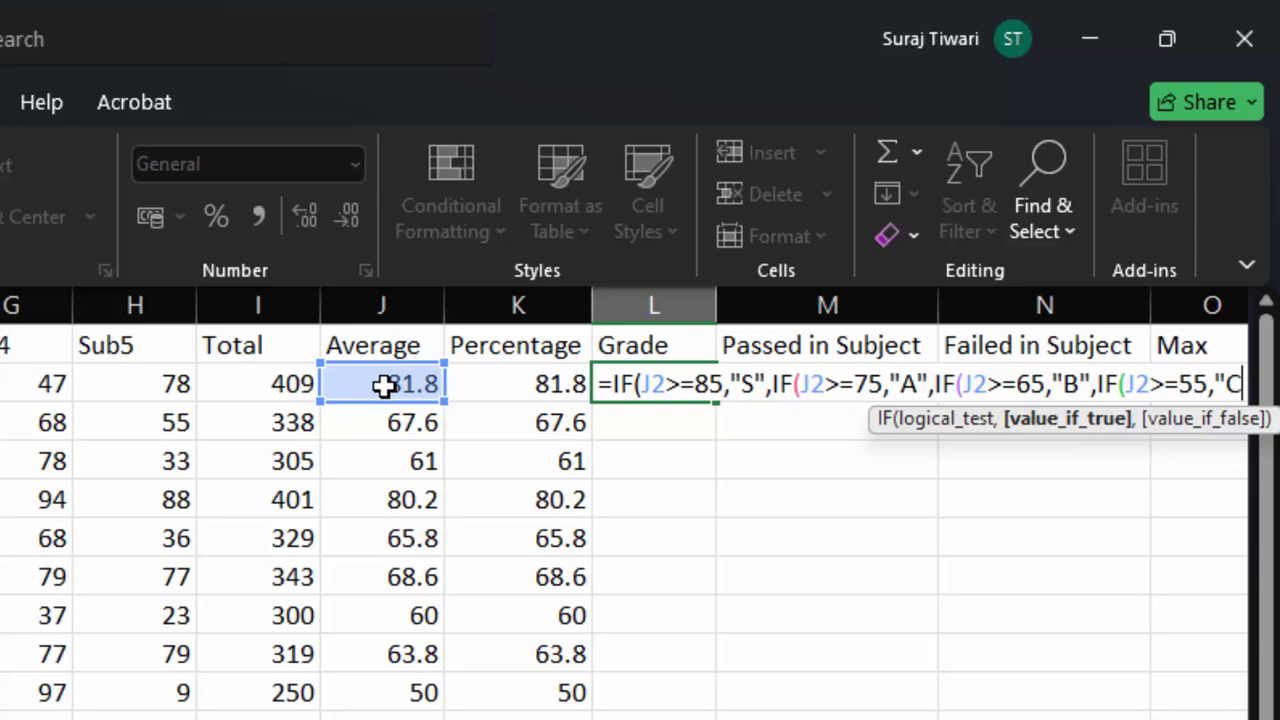
pyautogui.write('",if')
# Finish with D for 50+ otherwise "Failed", and fill grades down to L15
pyautogui.press('Tab')
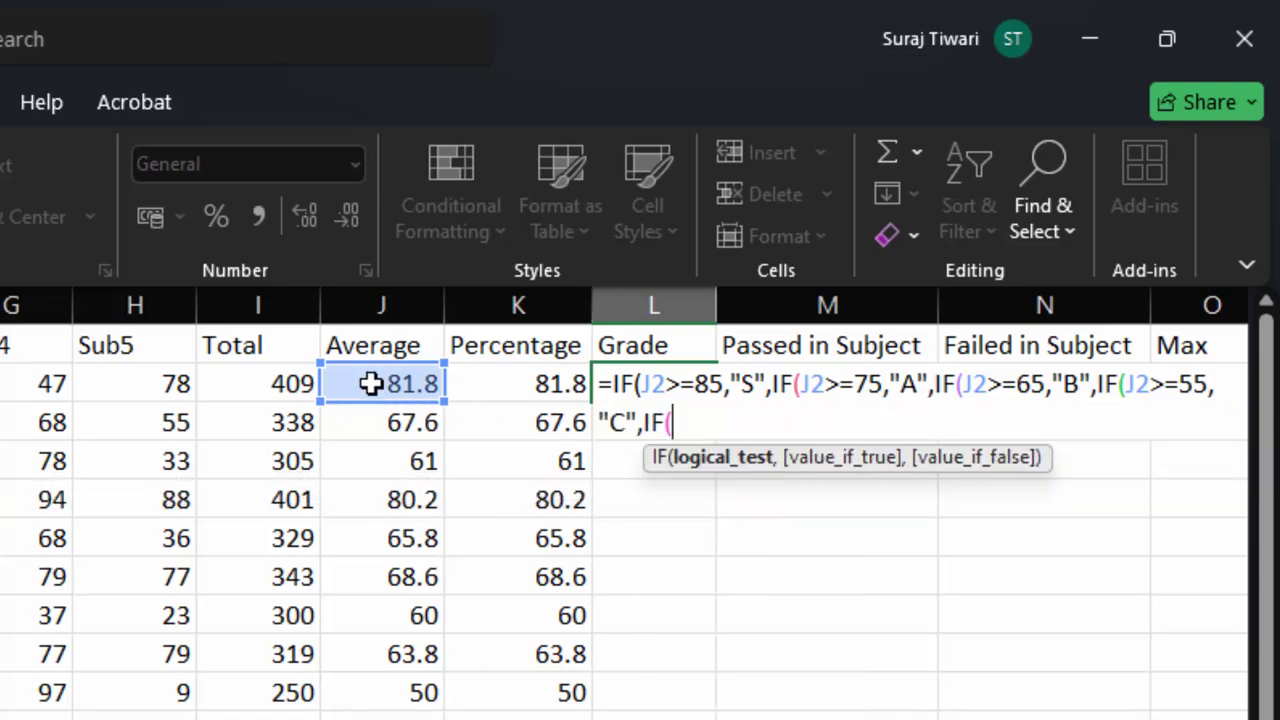
pyautogui.click(370, 383)
pyautogui.write('>')
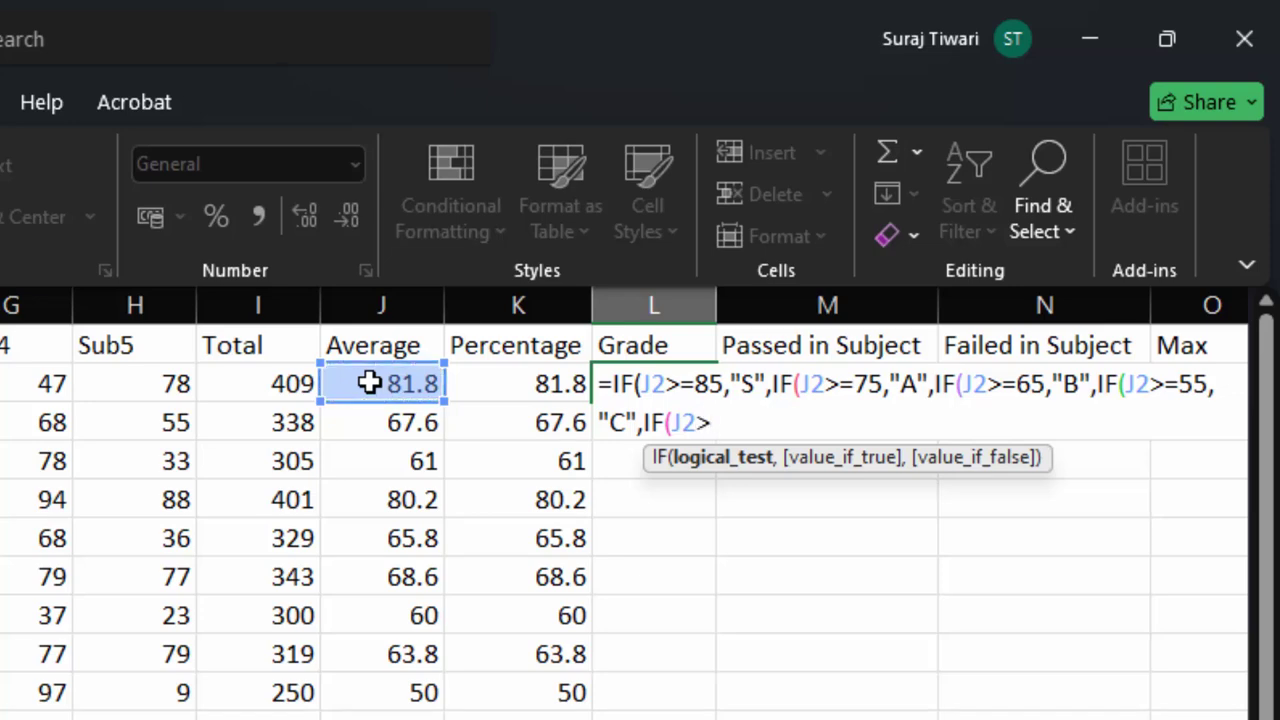
pyautogui.write('=50')
pyautogui.write(',')
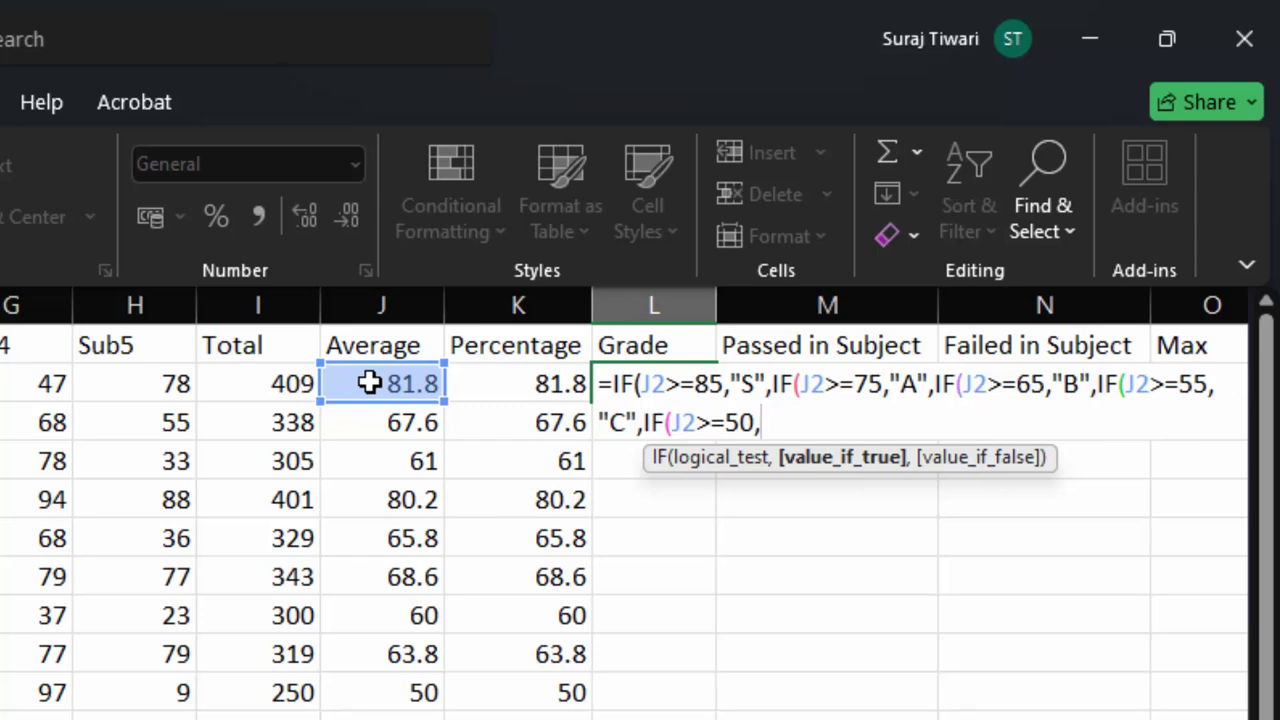
pyautogui.write('"')
pyautogui.write('D"')
pyautogui.write(',"')
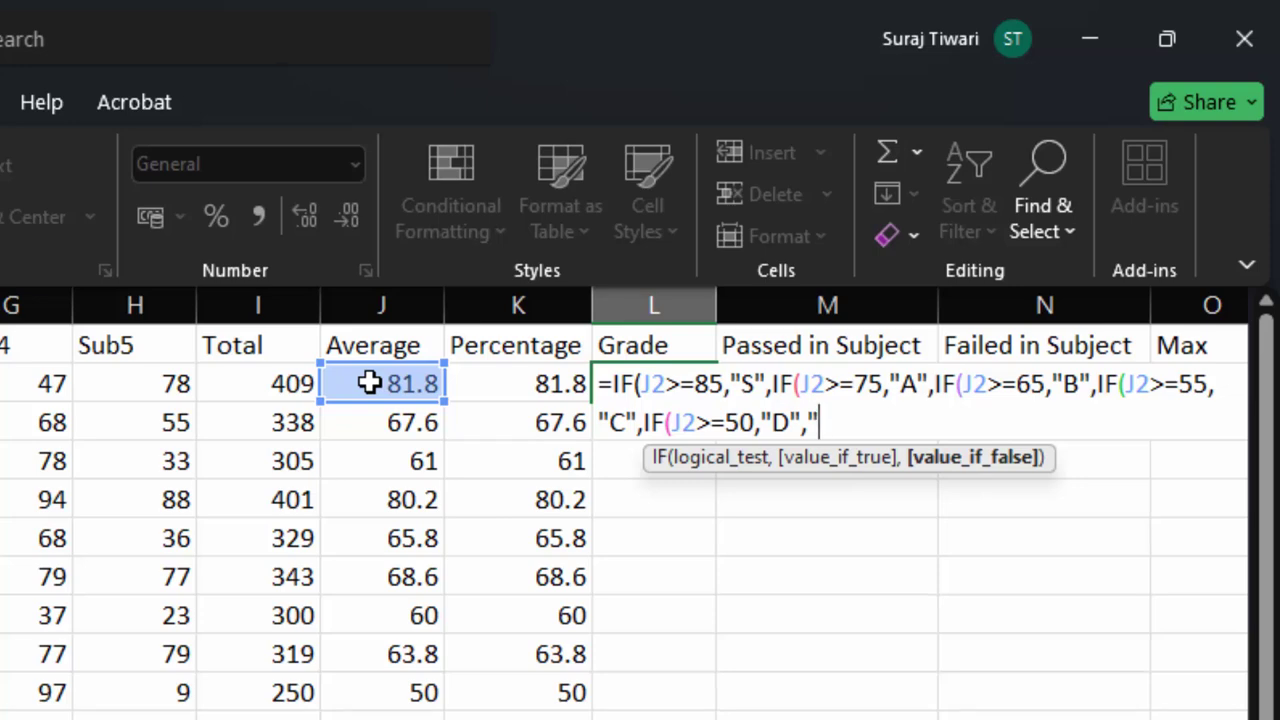
pyautogui.write('Fai')
pyautogui.write('led"')
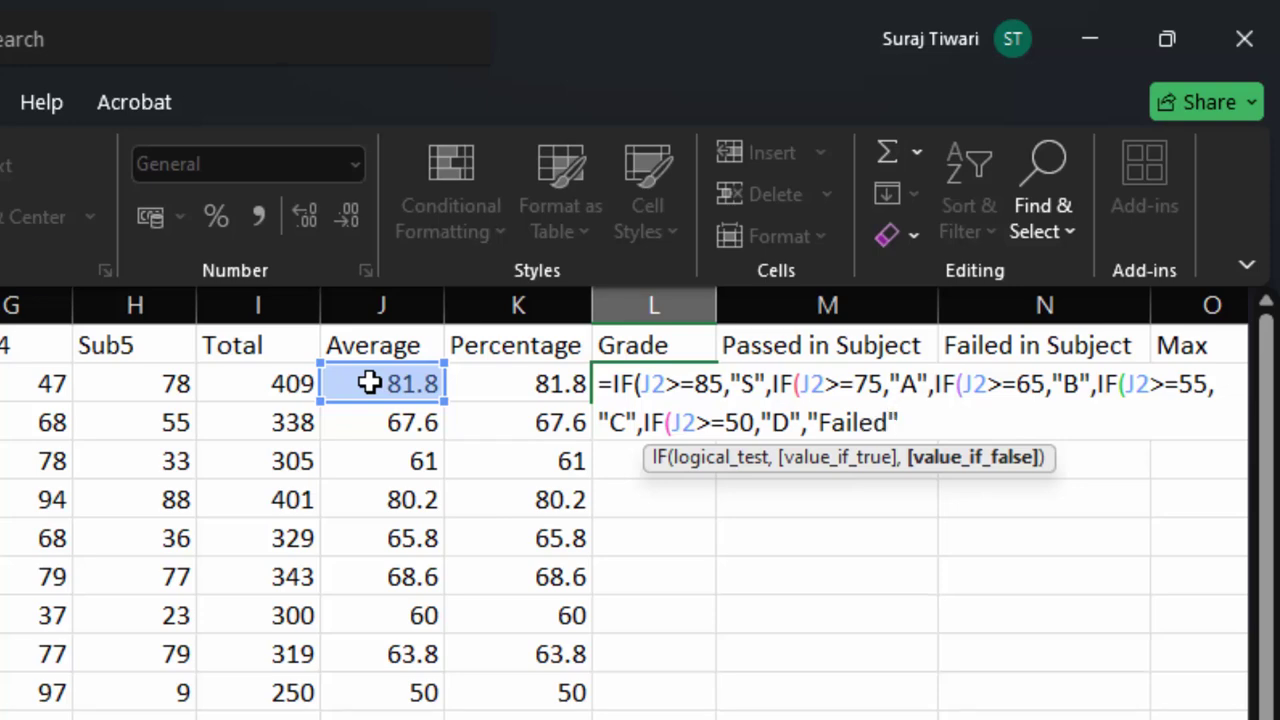
pyautogui.write('))))')
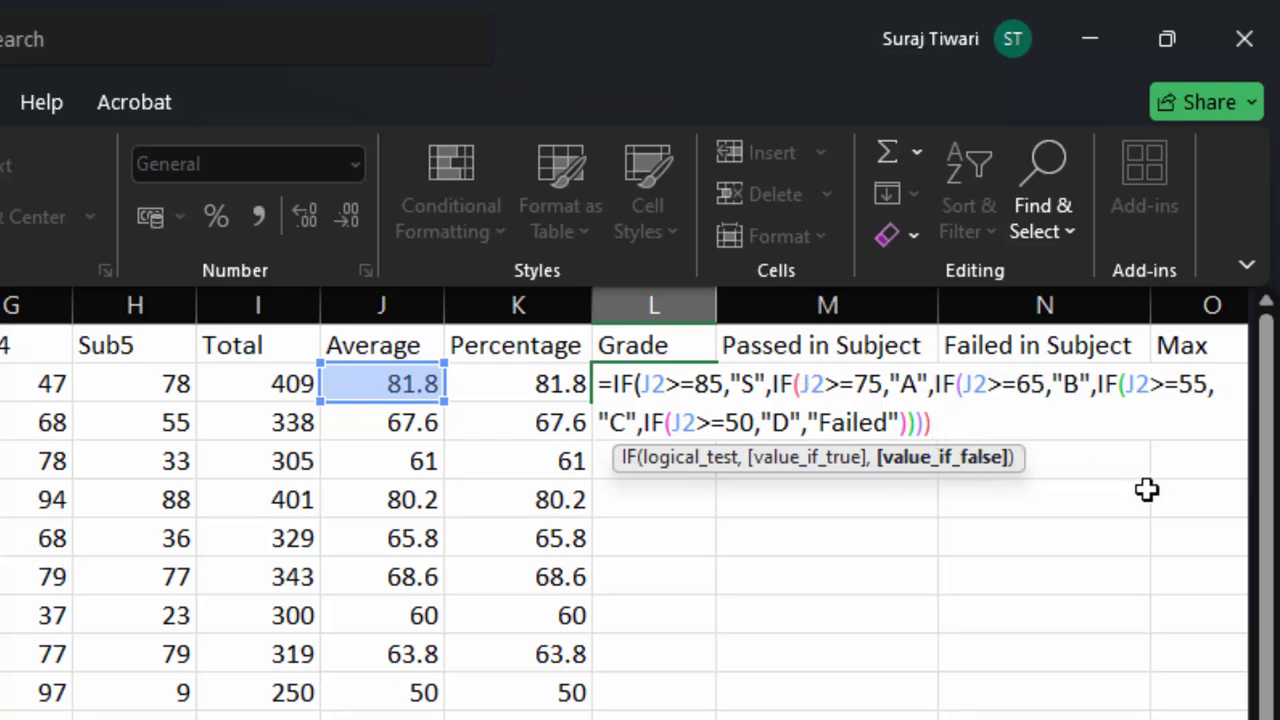
pyautogui.press('Return')
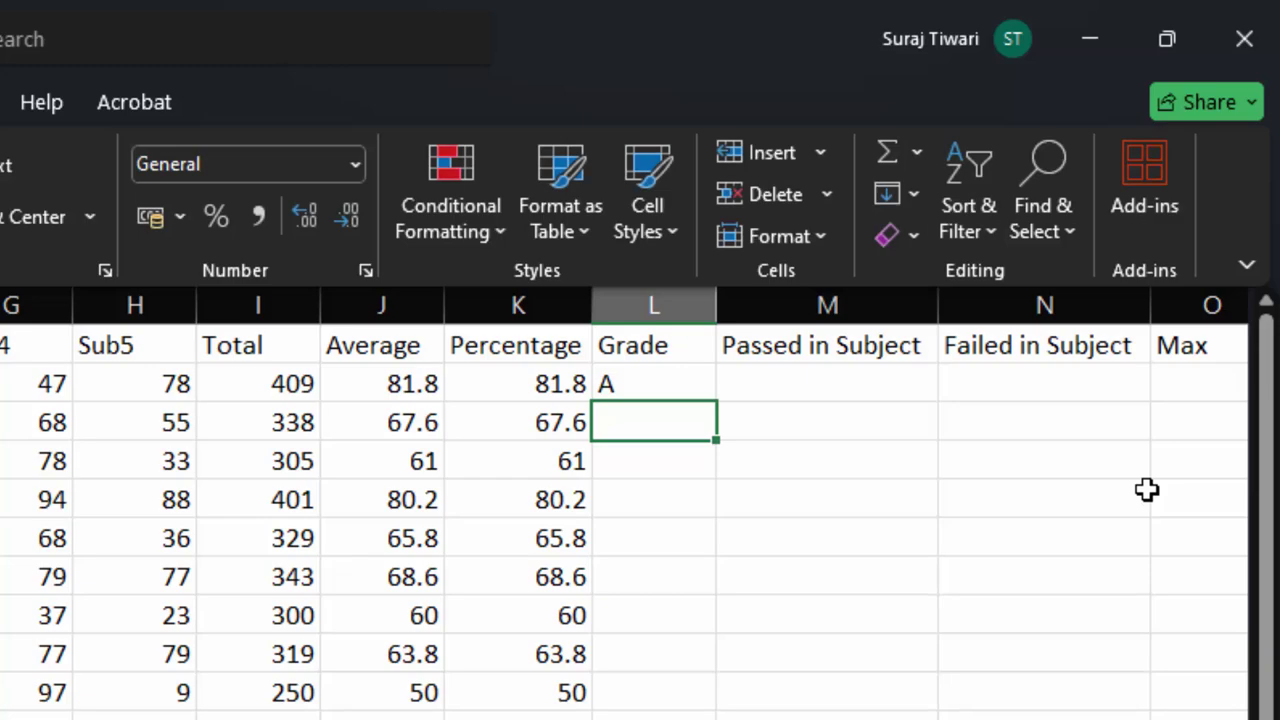
pyautogui.click(660, 386)
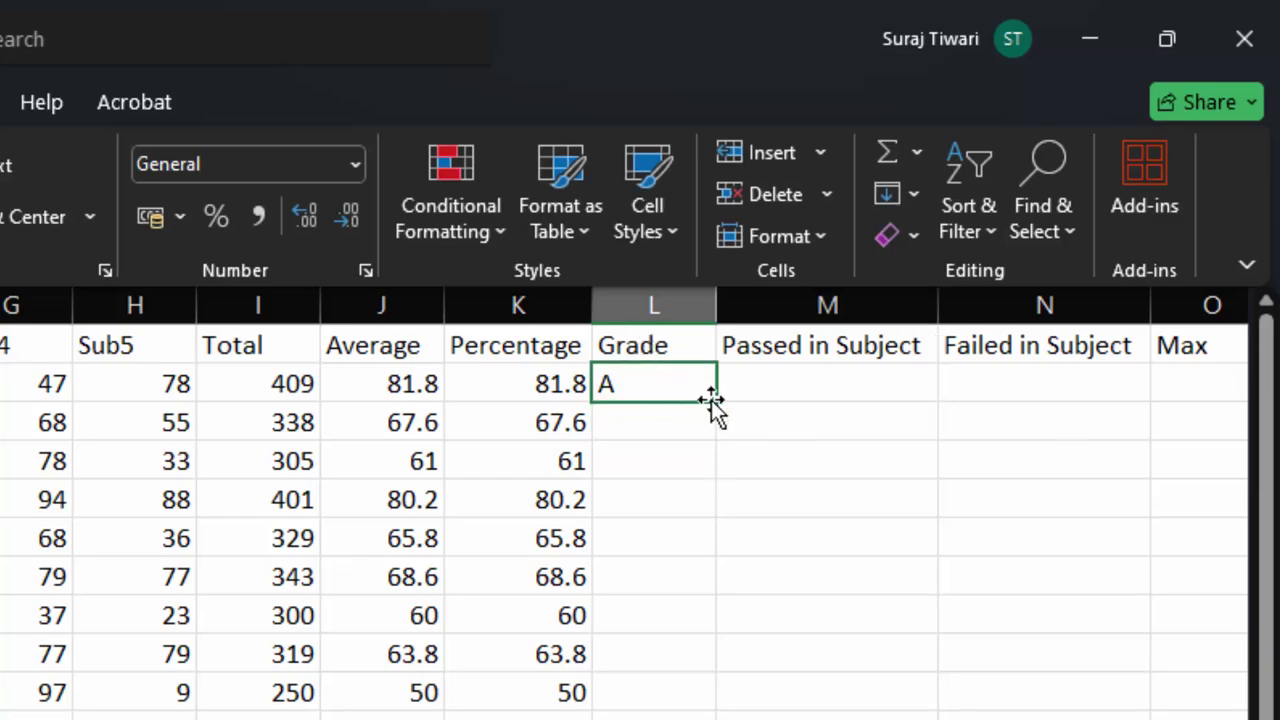
pyautogui.doubleClick(714, 404)
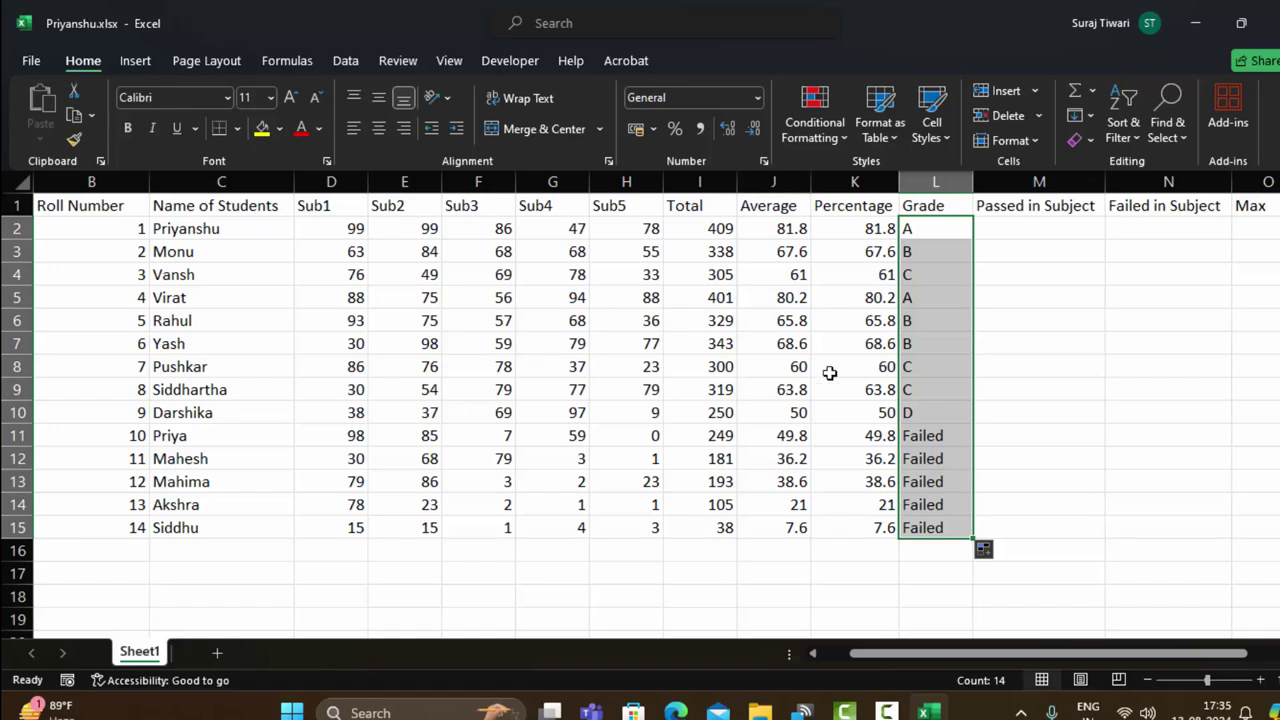
pyautogui.click(1022, 224)
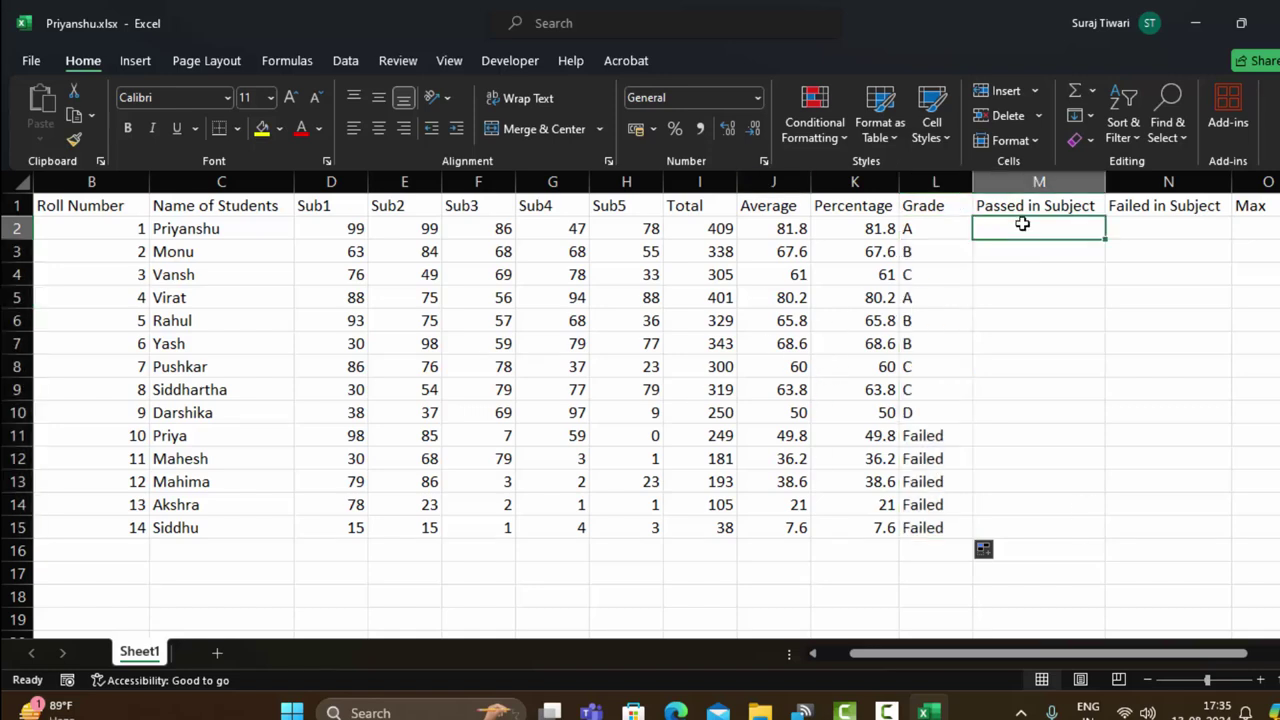
# Enter a first COUNTIF over D2:H2 in M2 and check it against the marks
pyautogui.write('=')
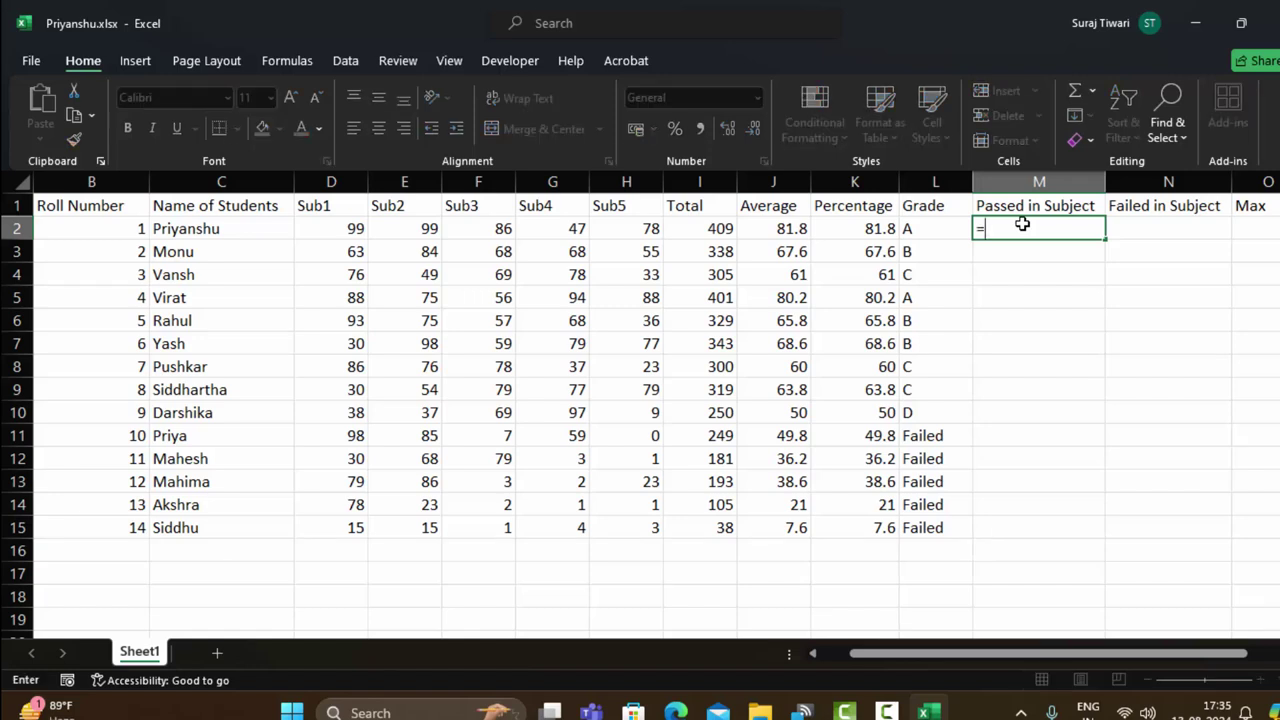
pyautogui.write('co')
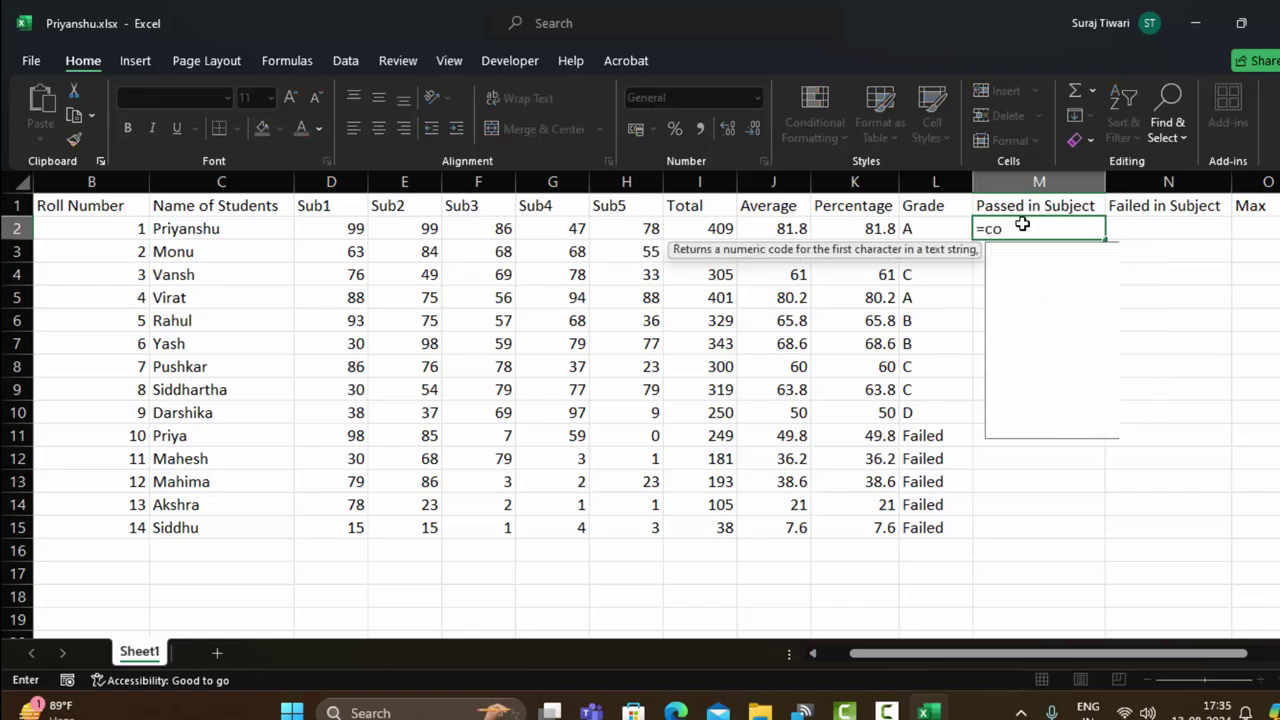
pyautogui.write('unti')
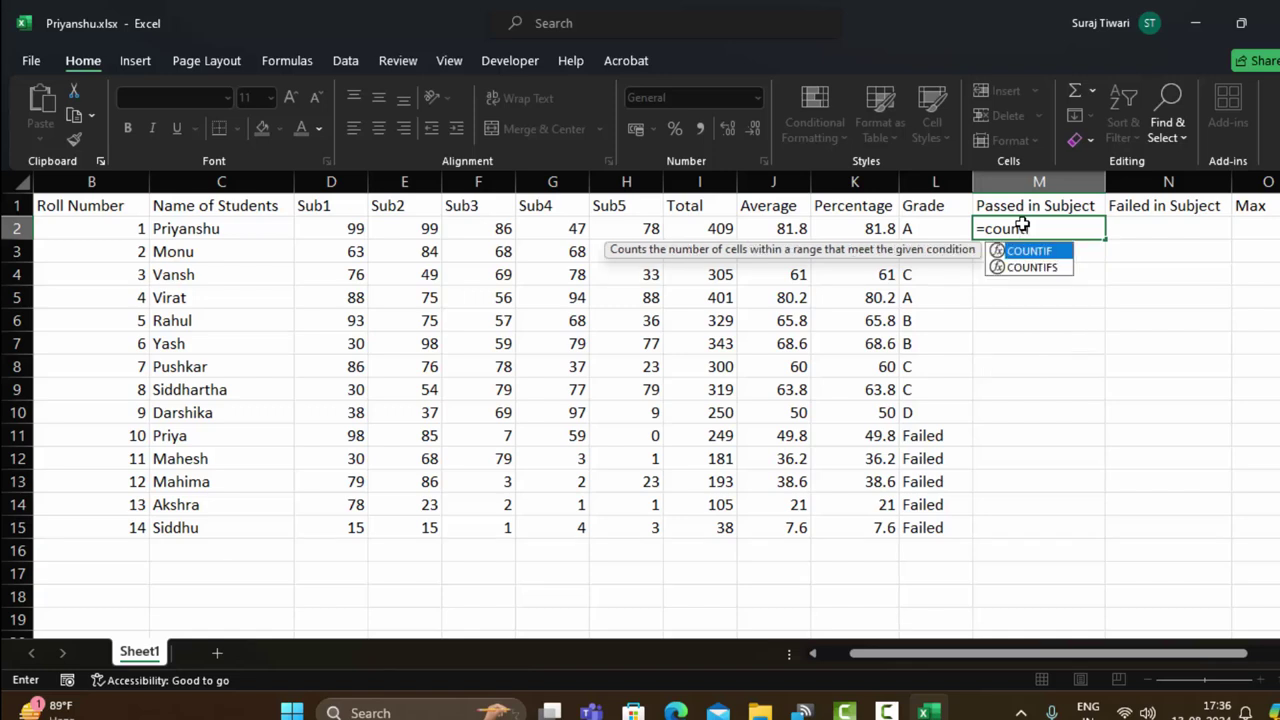
pyautogui.write('f')
pyautogui.press('Tab')
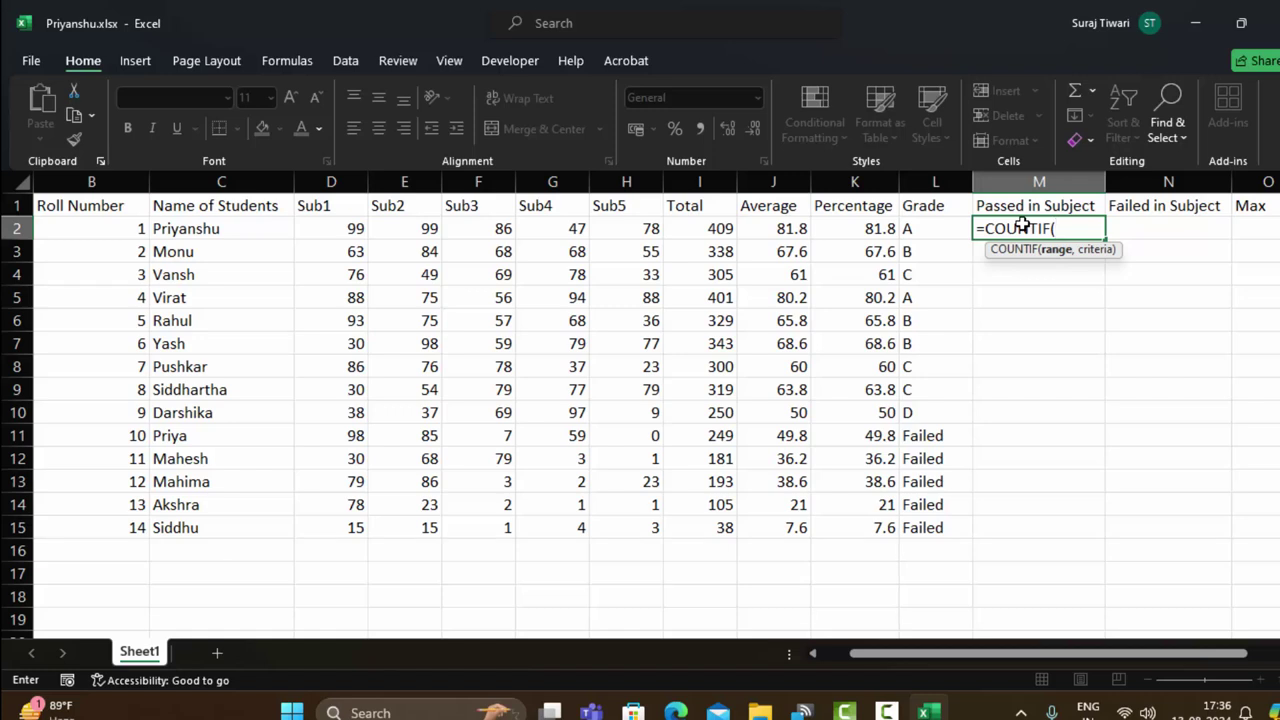
pyautogui.click(364, 230)
pyautogui.moveTo(364, 230); pyautogui.dragTo(619, 234)
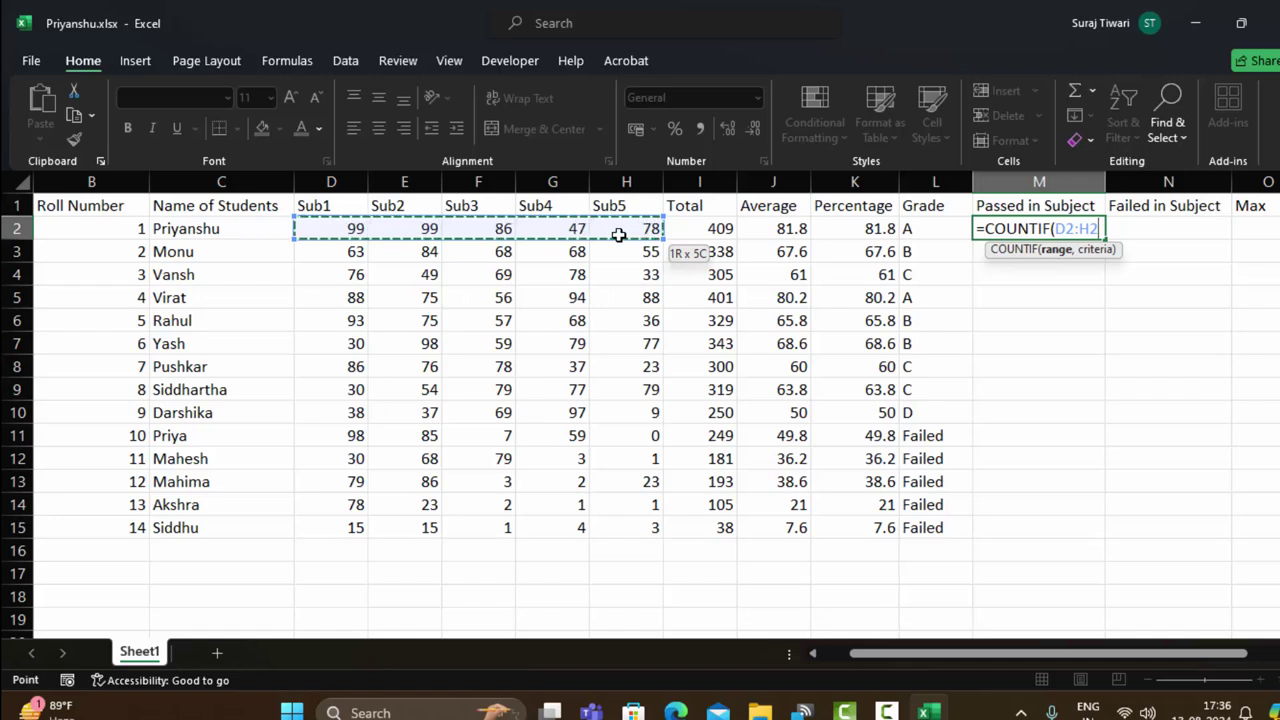
pyautogui.write(',"<')
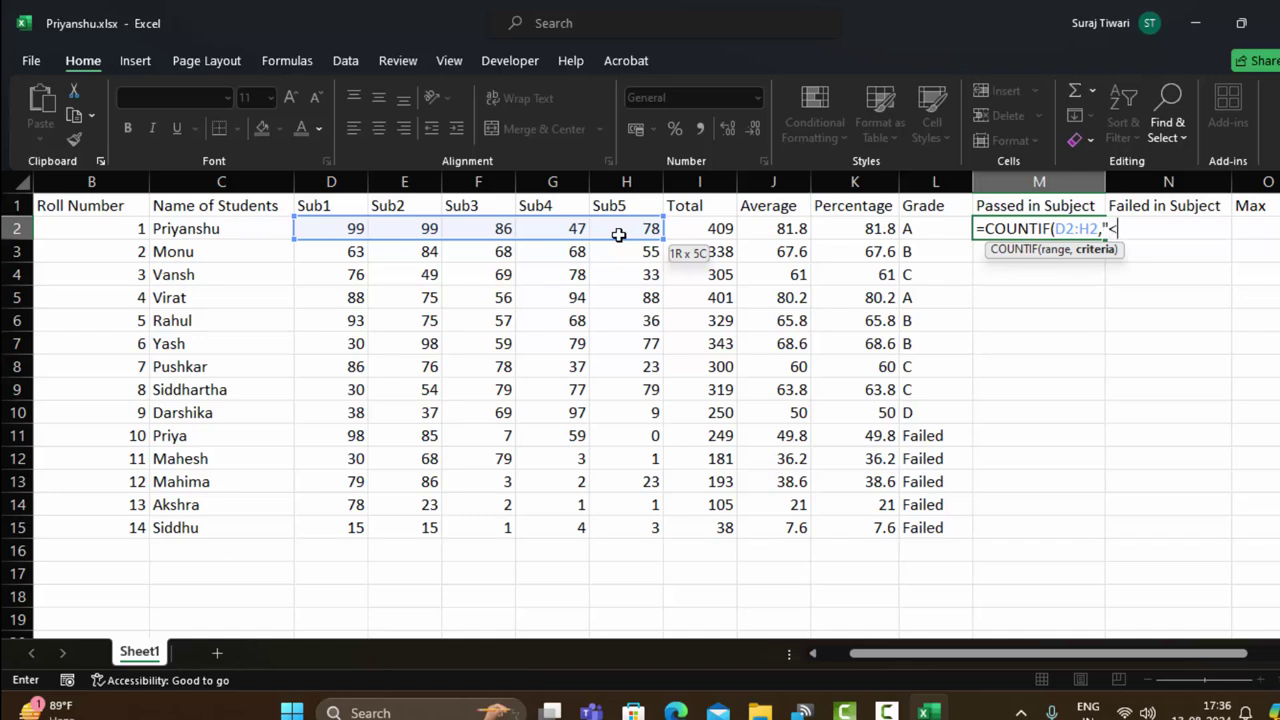
pyautogui.write('0')
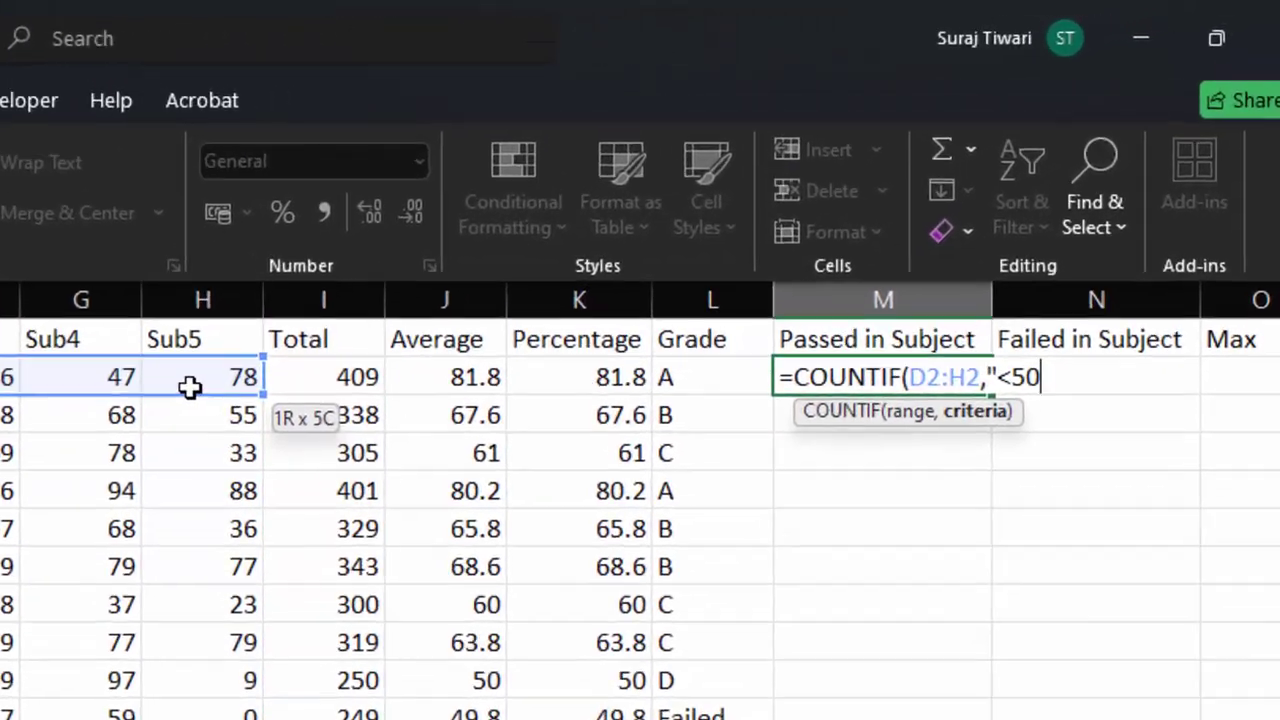
pyautogui.write('")')
pyautogui.press('Return')
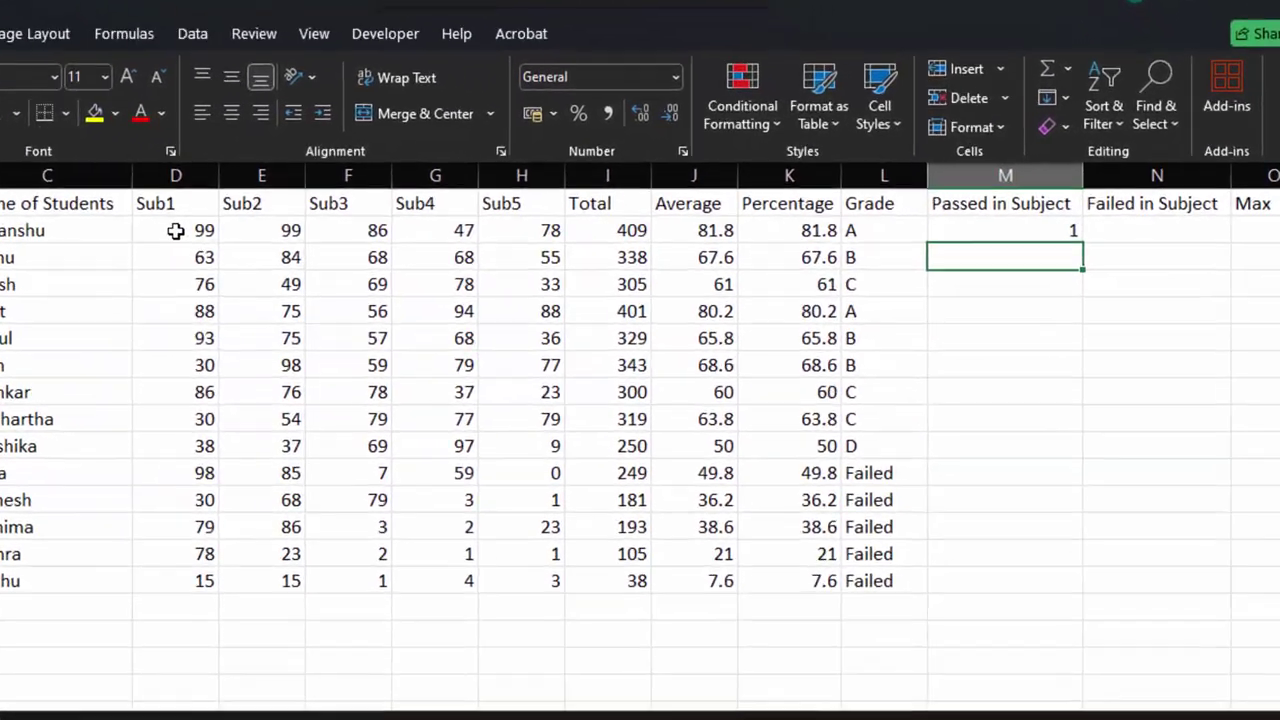
pyautogui.moveTo(175, 231); pyautogui.dragTo(435, 231)
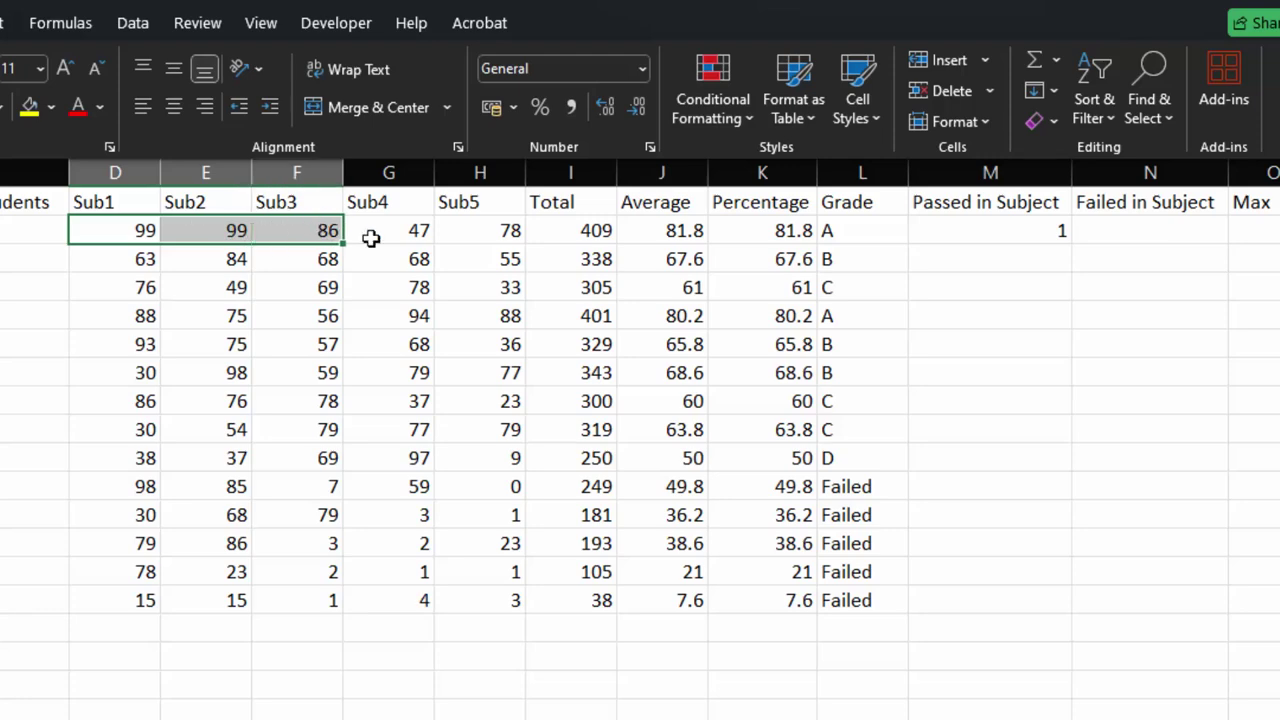
# Rewrite M2 as =COUNTIF(D2:H2,">50") and fill it down for all students
pyautogui.click(968, 229)
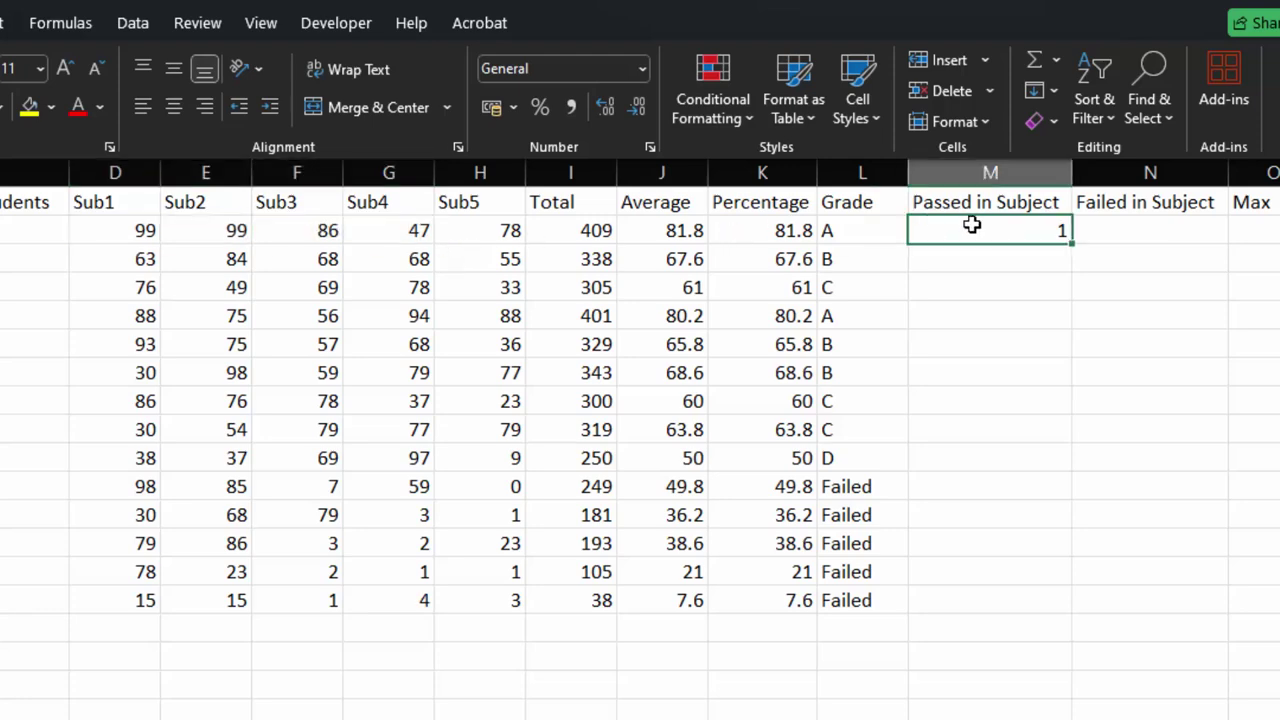
pyautogui.press('Delete')
pyautogui.write('=')
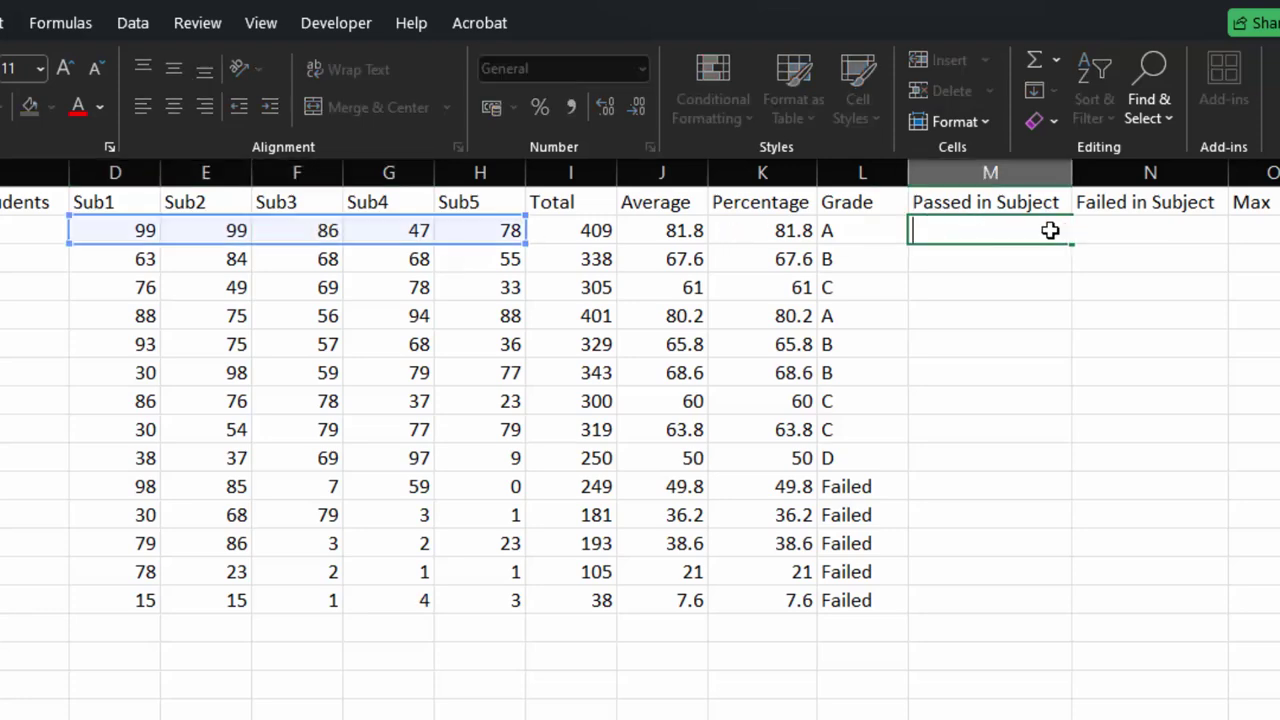
pyautogui.write('c')
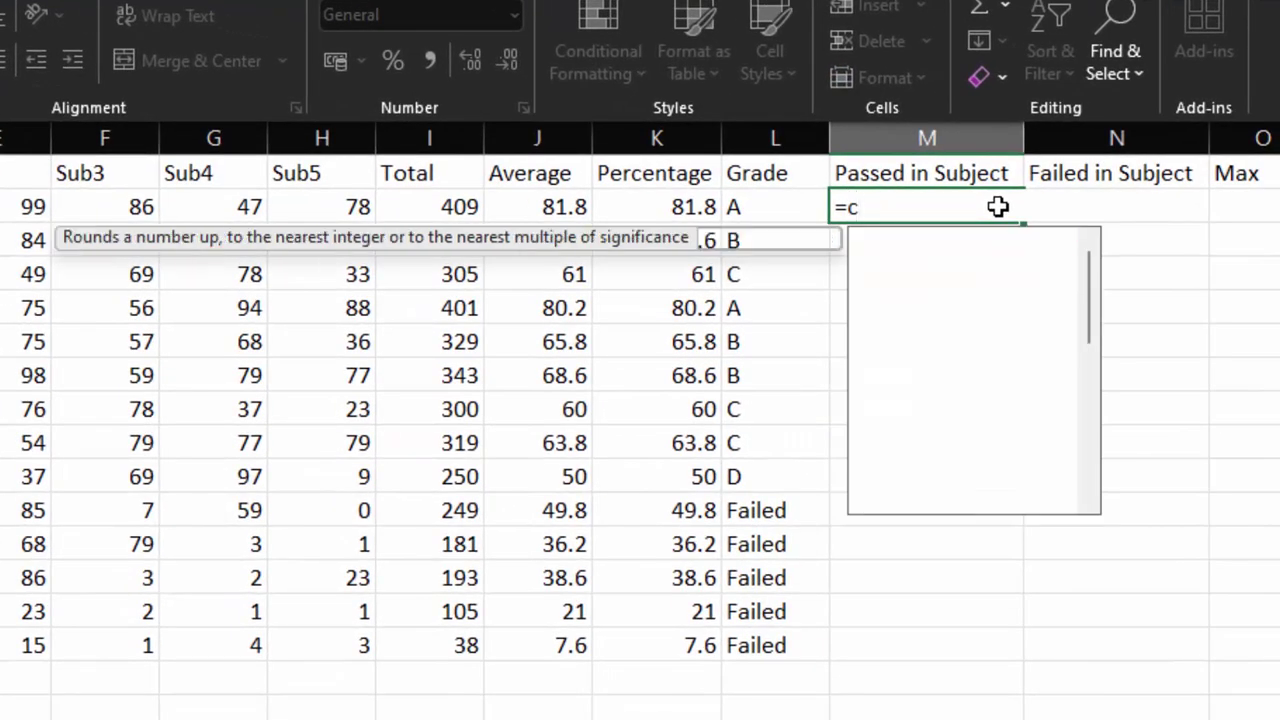
pyautogui.write('ountif')
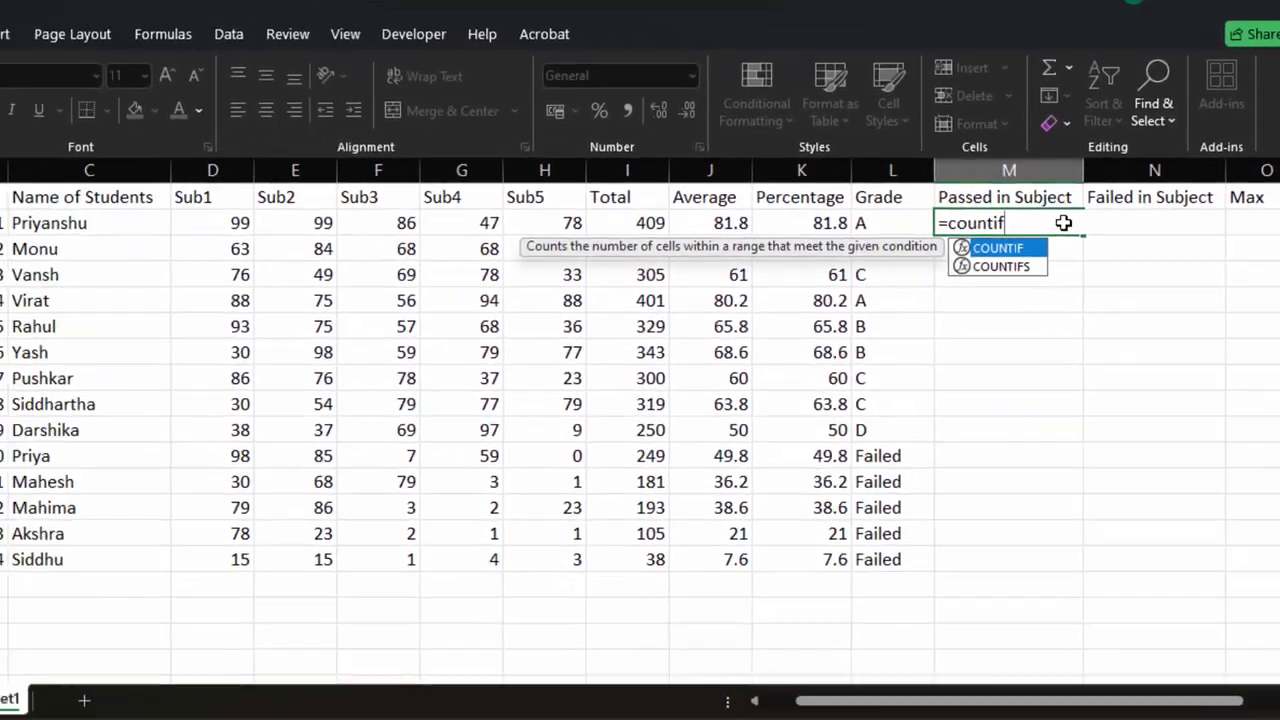
pyautogui.press('Tab')
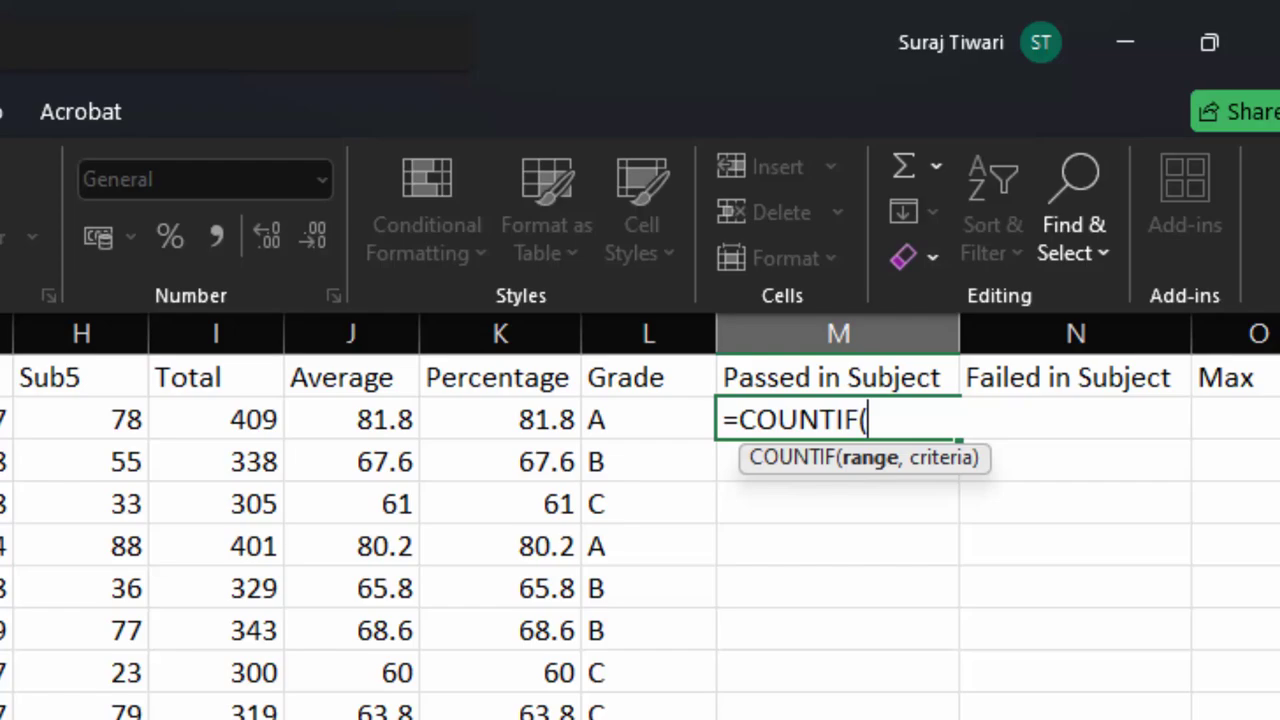
pyautogui.moveTo(123, 278); pyautogui.dragTo(476, 278)
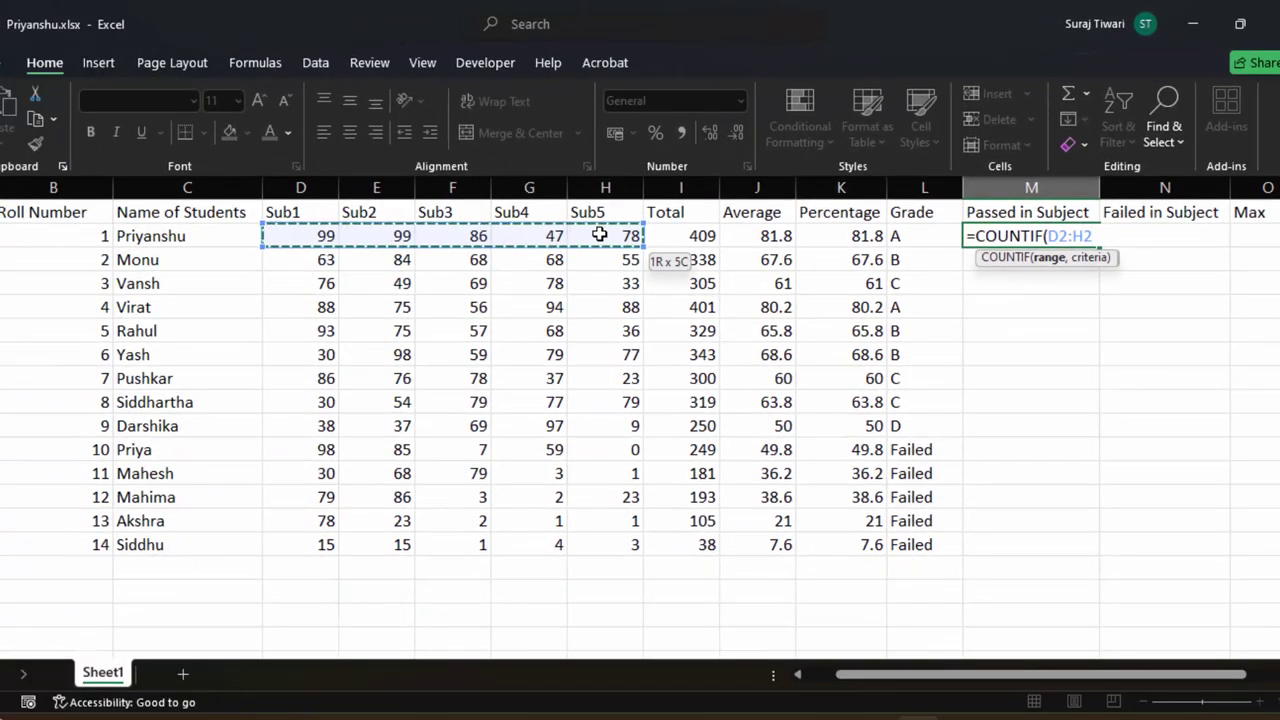
pyautogui.write(',"')
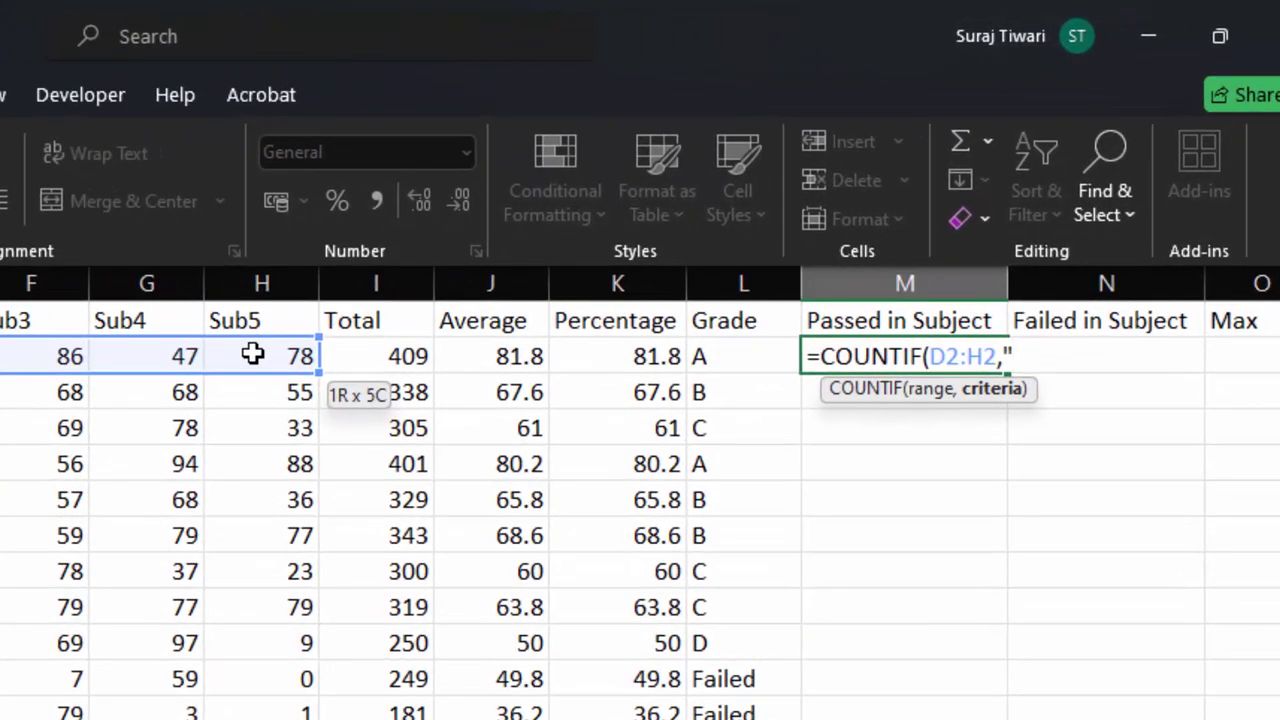
pyautogui.write('>5')
pyautogui.write('0')
pyautogui.write(')')
pyautogui.press('Return')
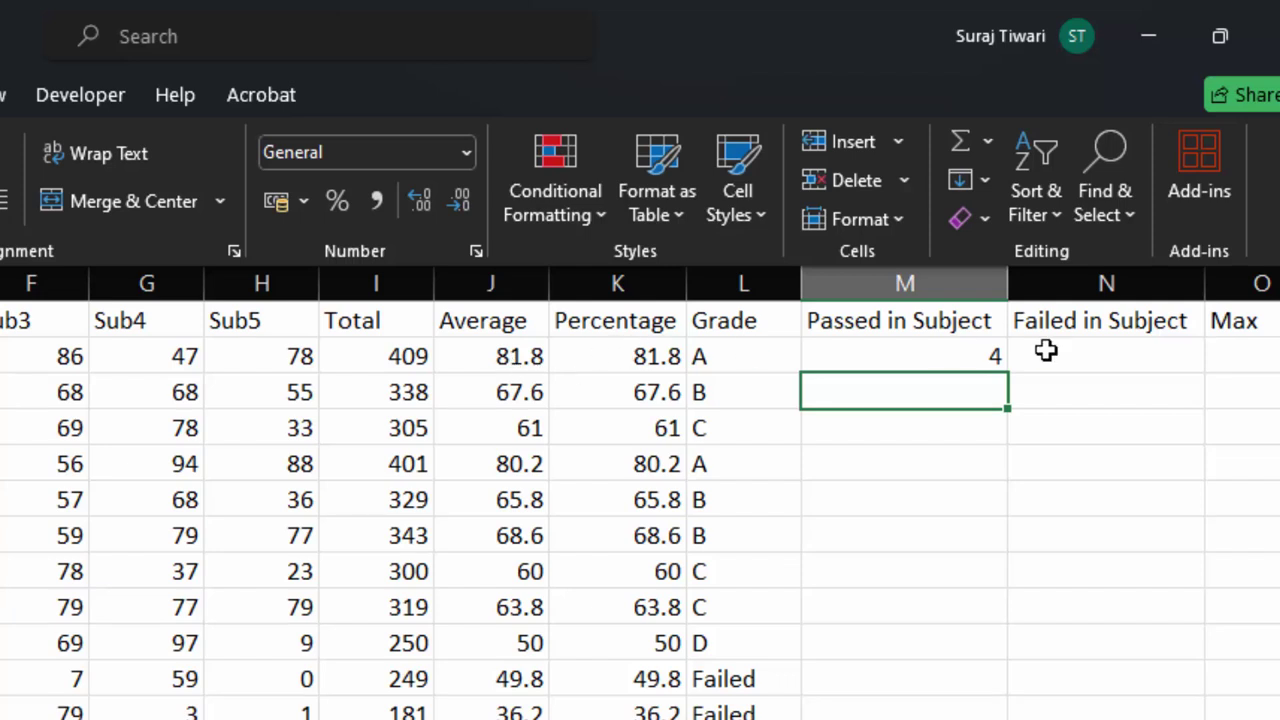
pyautogui.click(941, 355)
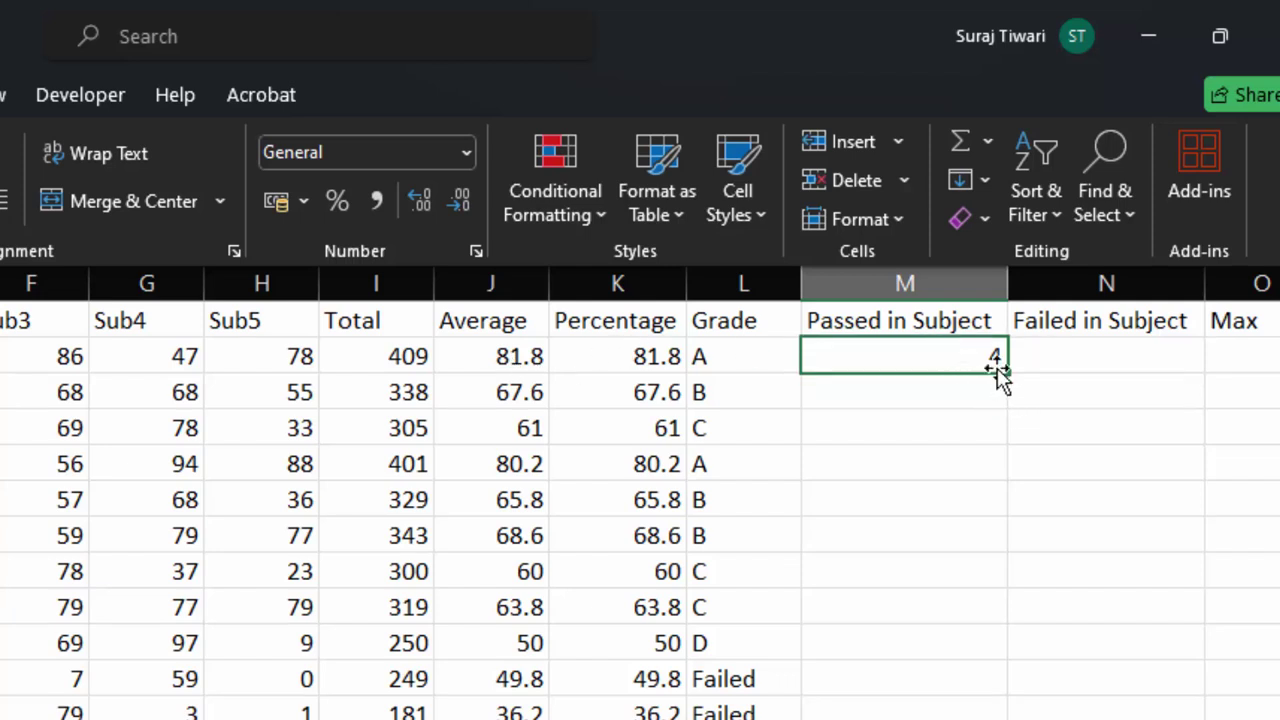
pyautogui.doubleClick(1009, 370)
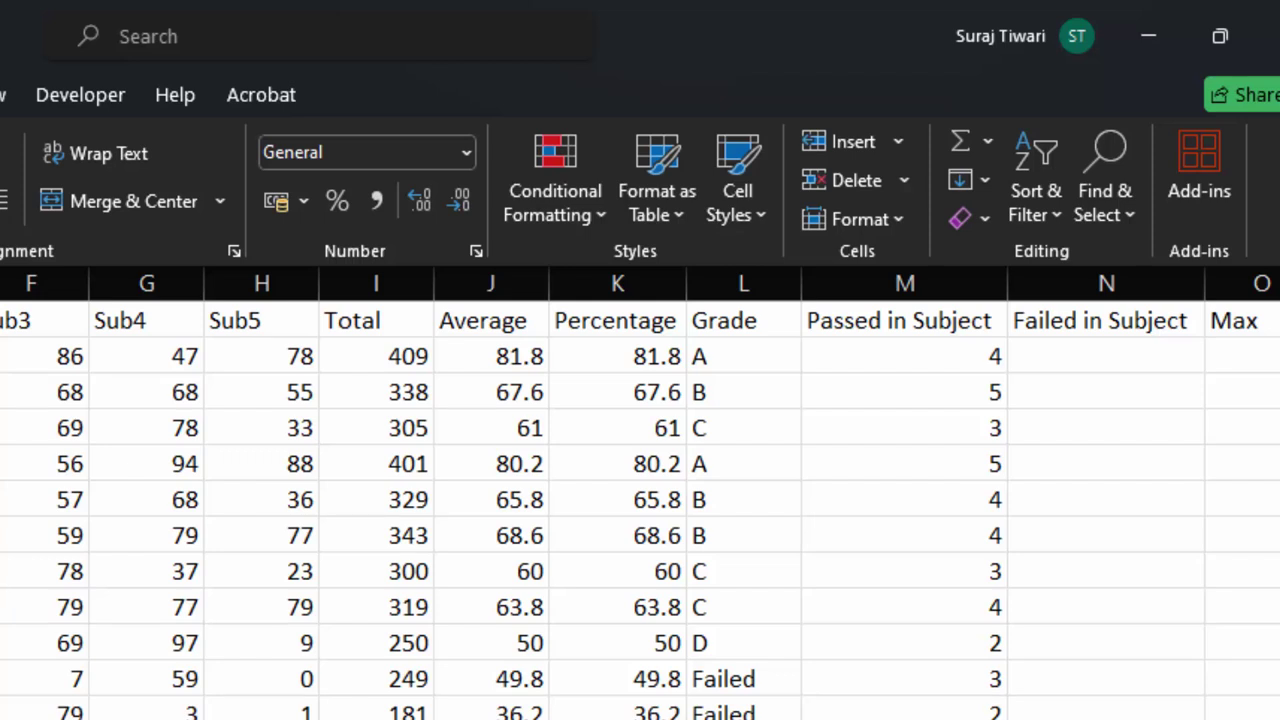
pyautogui.moveTo(2, 449); pyautogui.dragTo(233, 716)
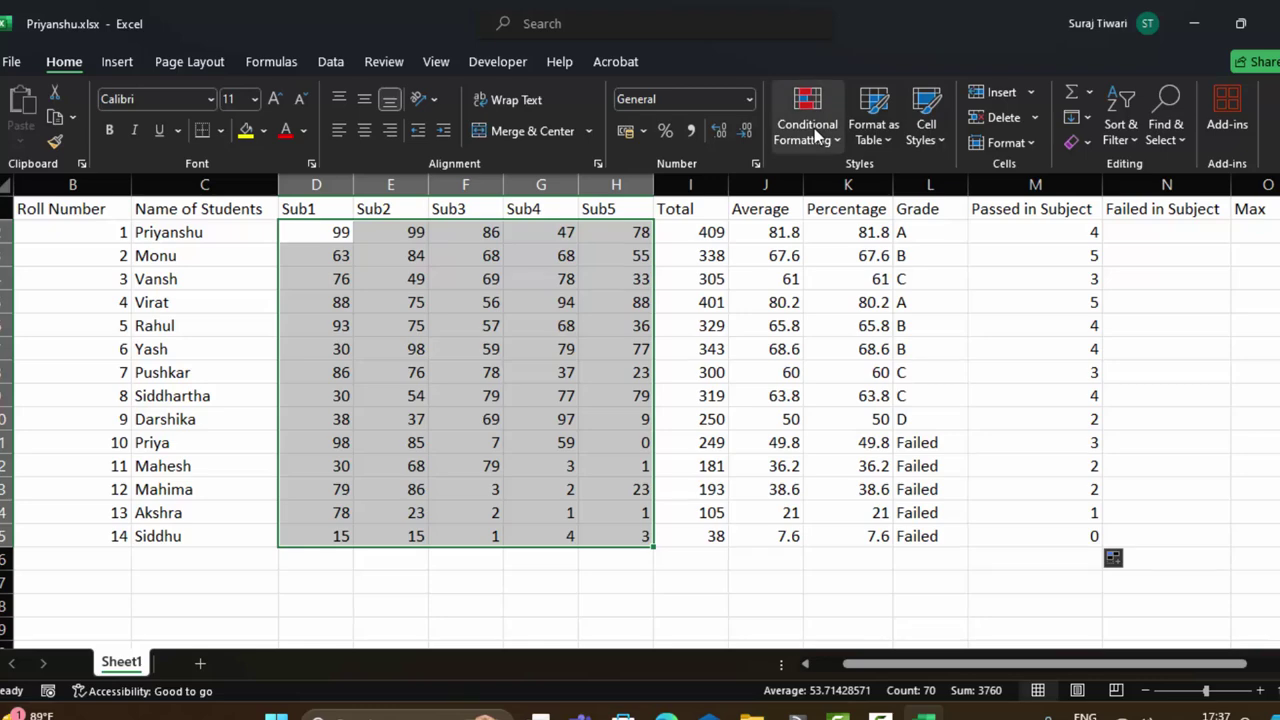
# Add a Greater Than 49 rule with Green Fill with Dark Green Text to the selected marks
pyautogui.click(816, 135)
pyautogui.moveTo(836, 189)
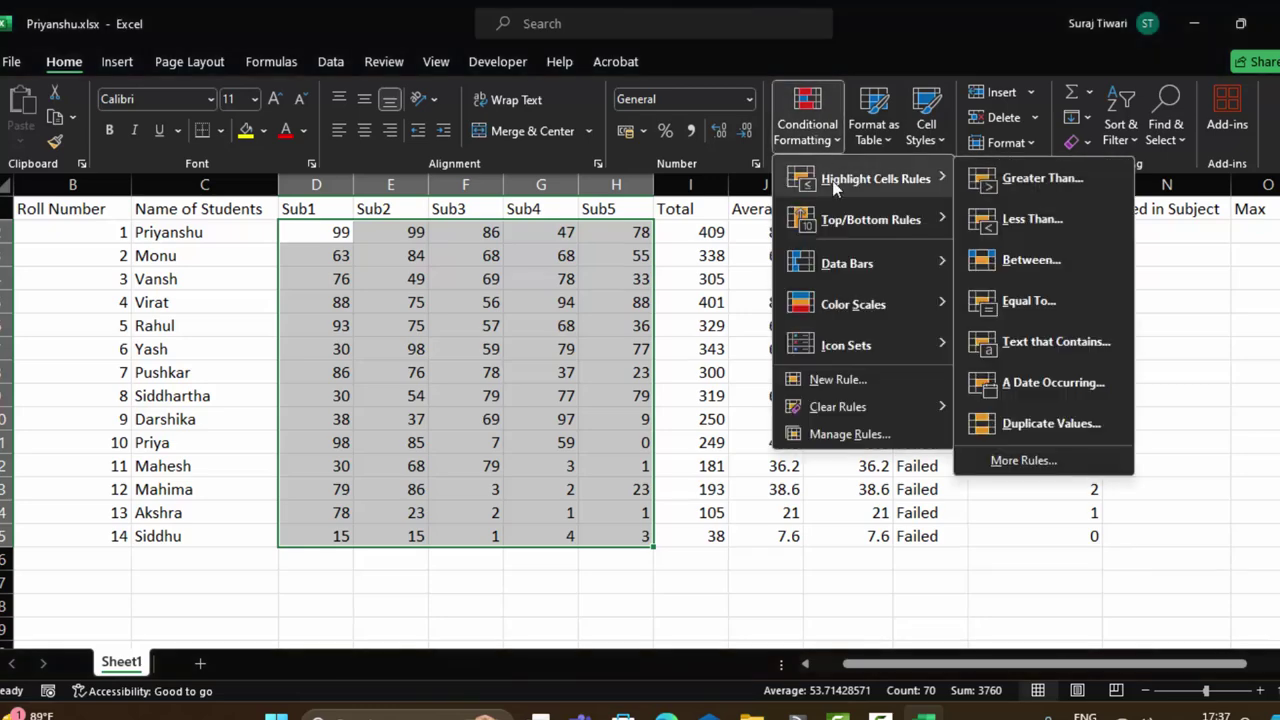
pyautogui.click(1040, 178)
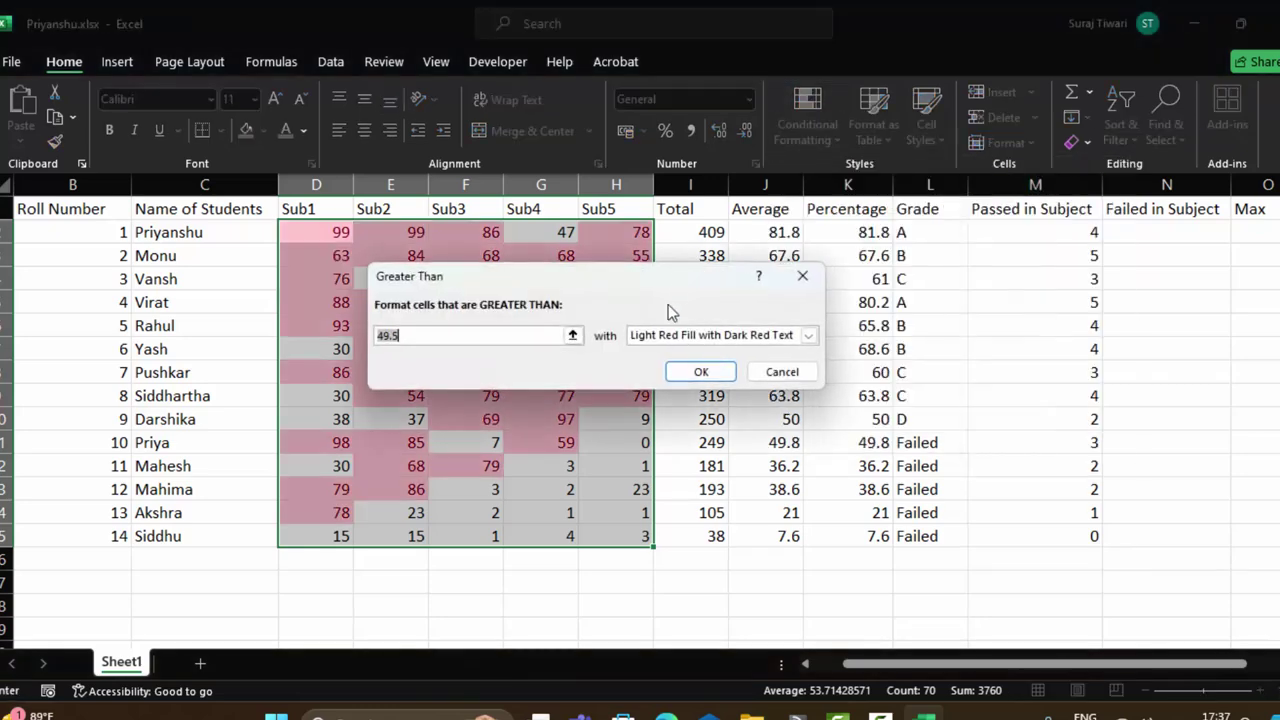
pyautogui.click(808, 337)
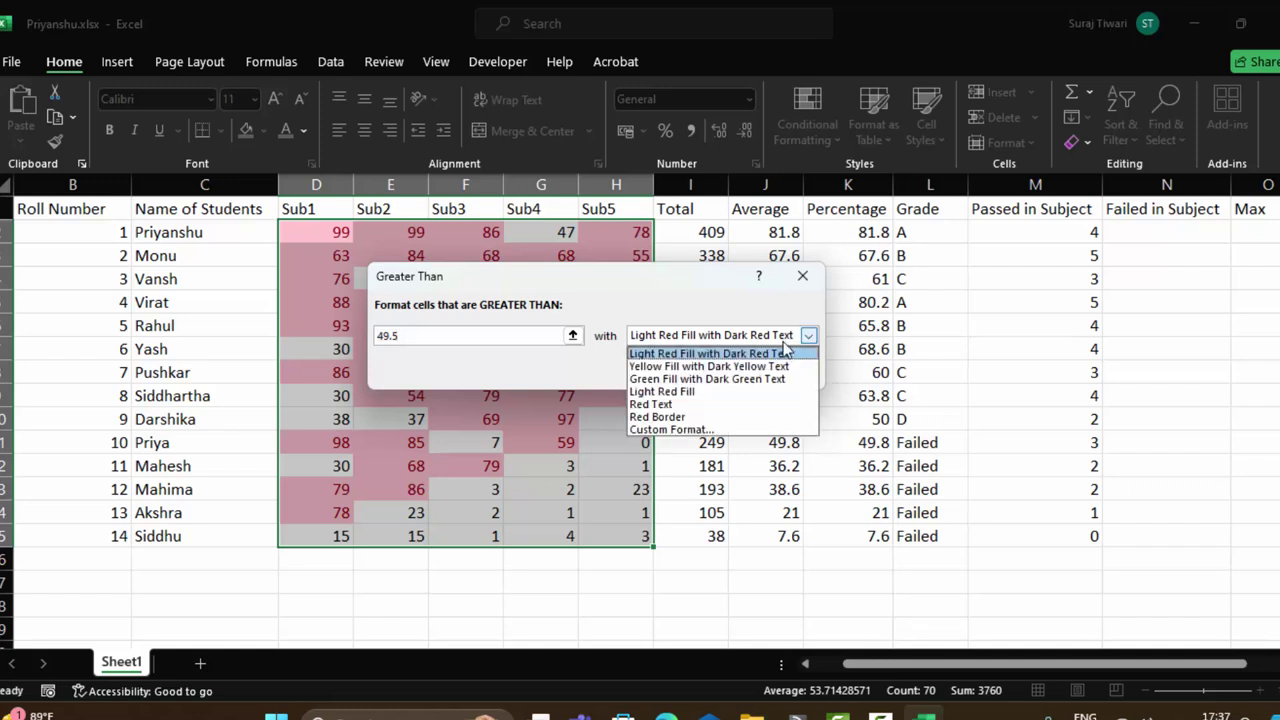
pyautogui.click(744, 379)
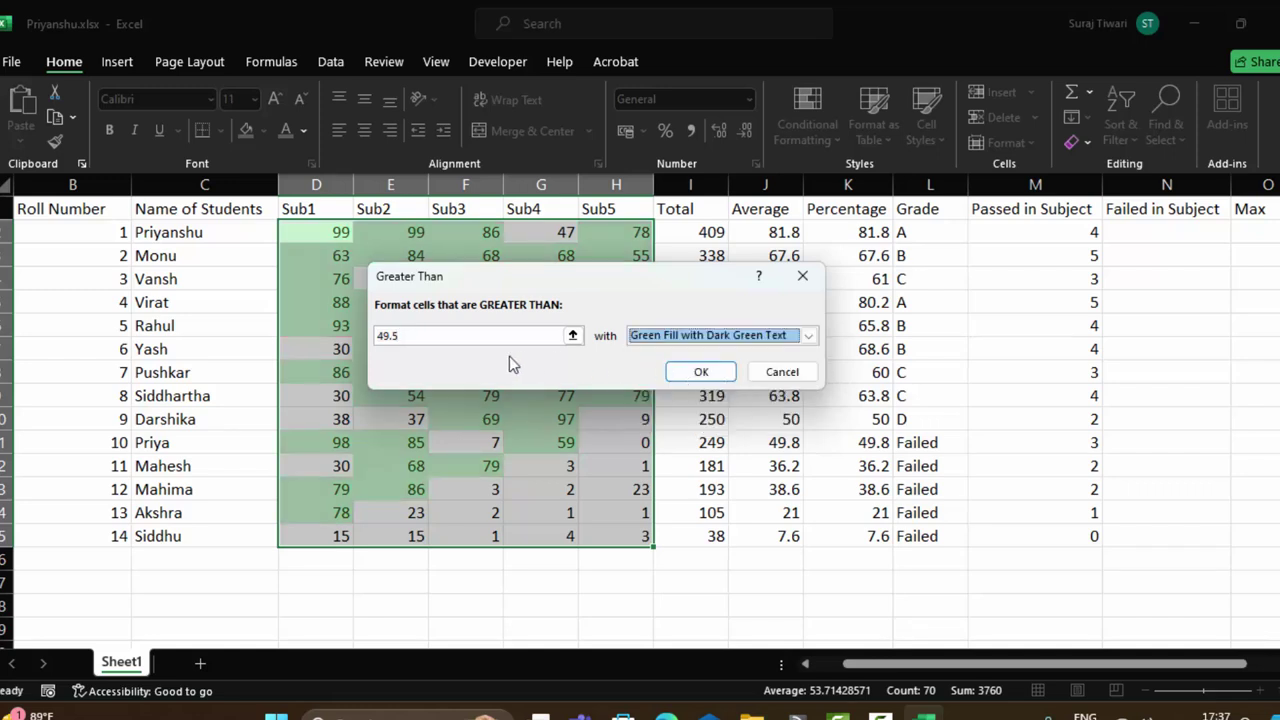
pyautogui.click(424, 337)
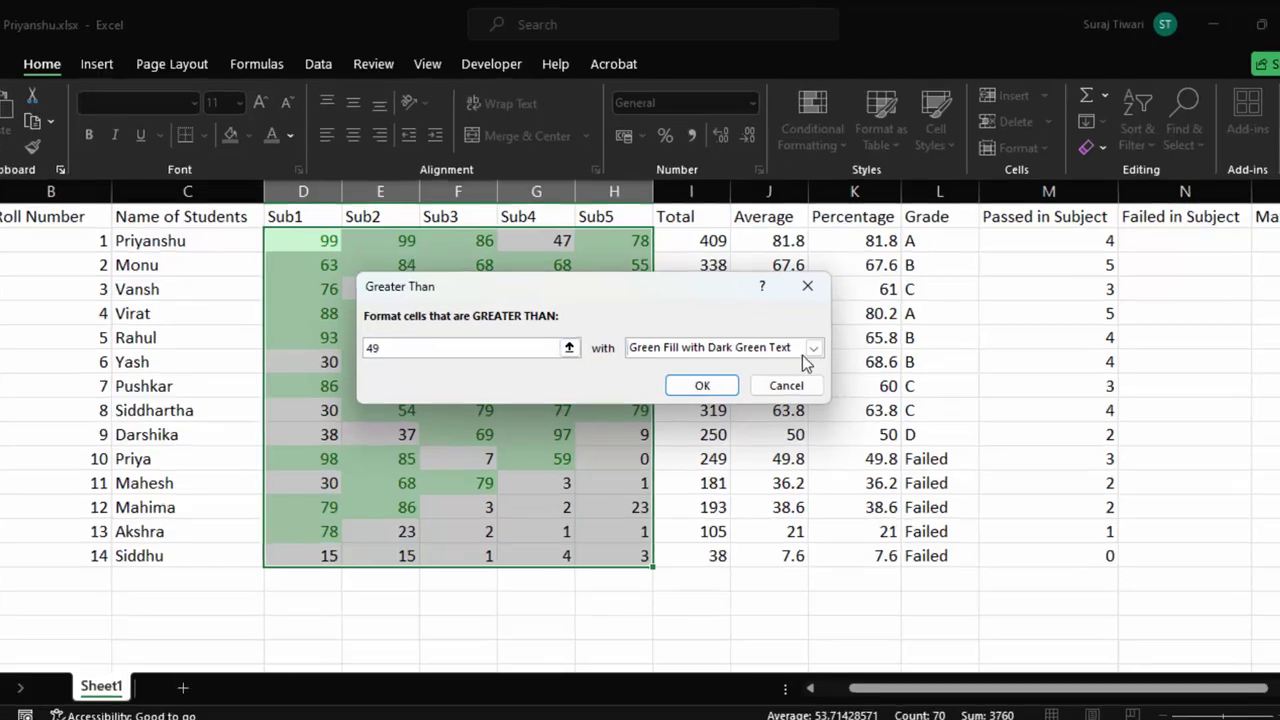
pyautogui.click(808, 336)
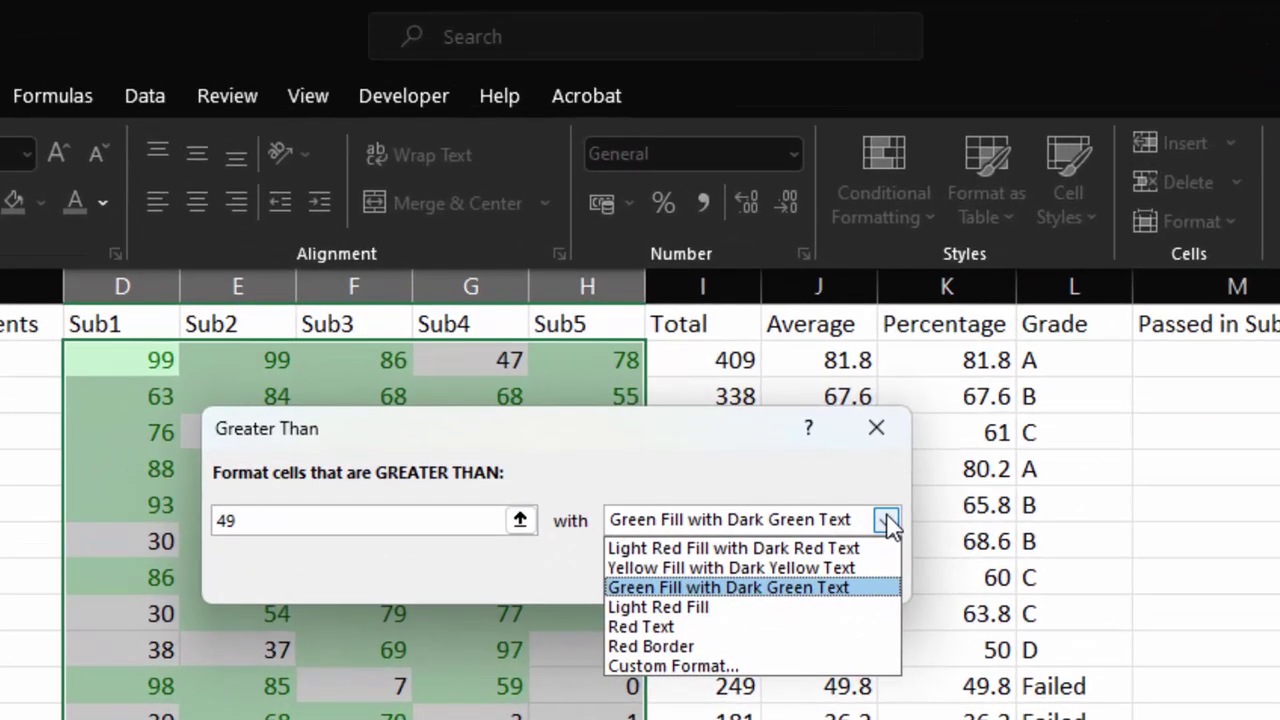
pyautogui.click(886, 520)
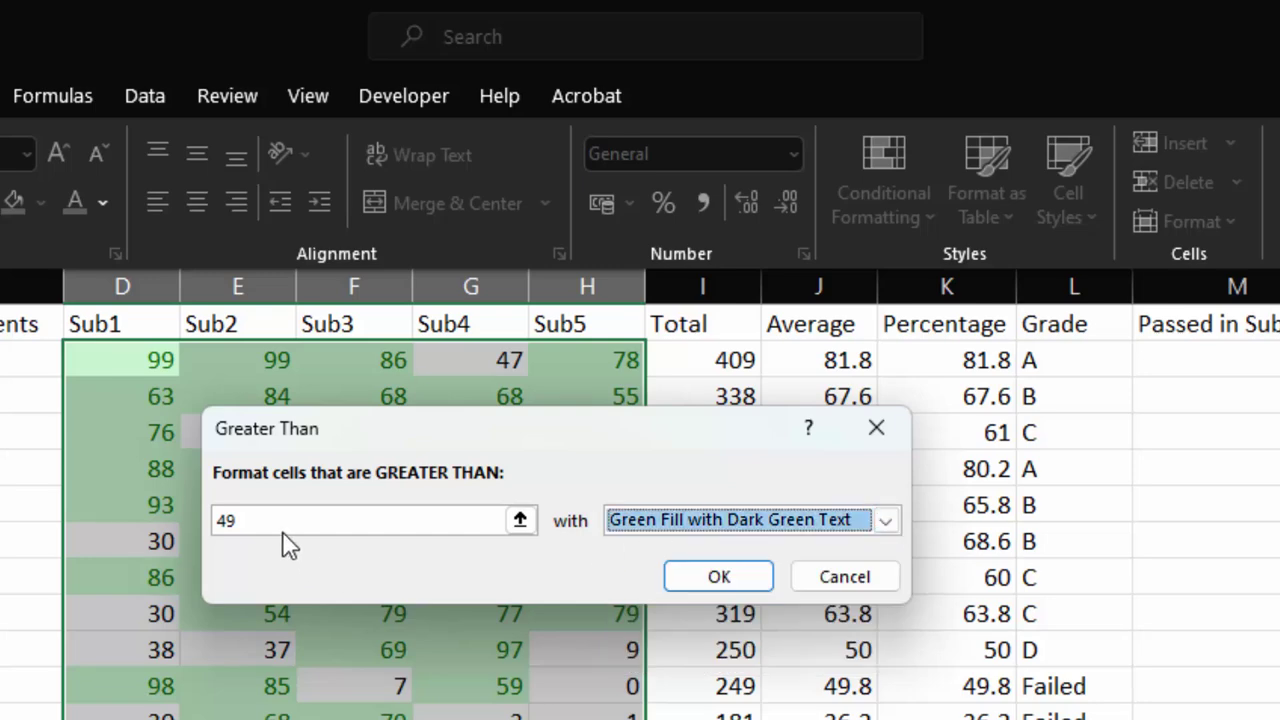
pyautogui.hotkey('shift', 'Tab')
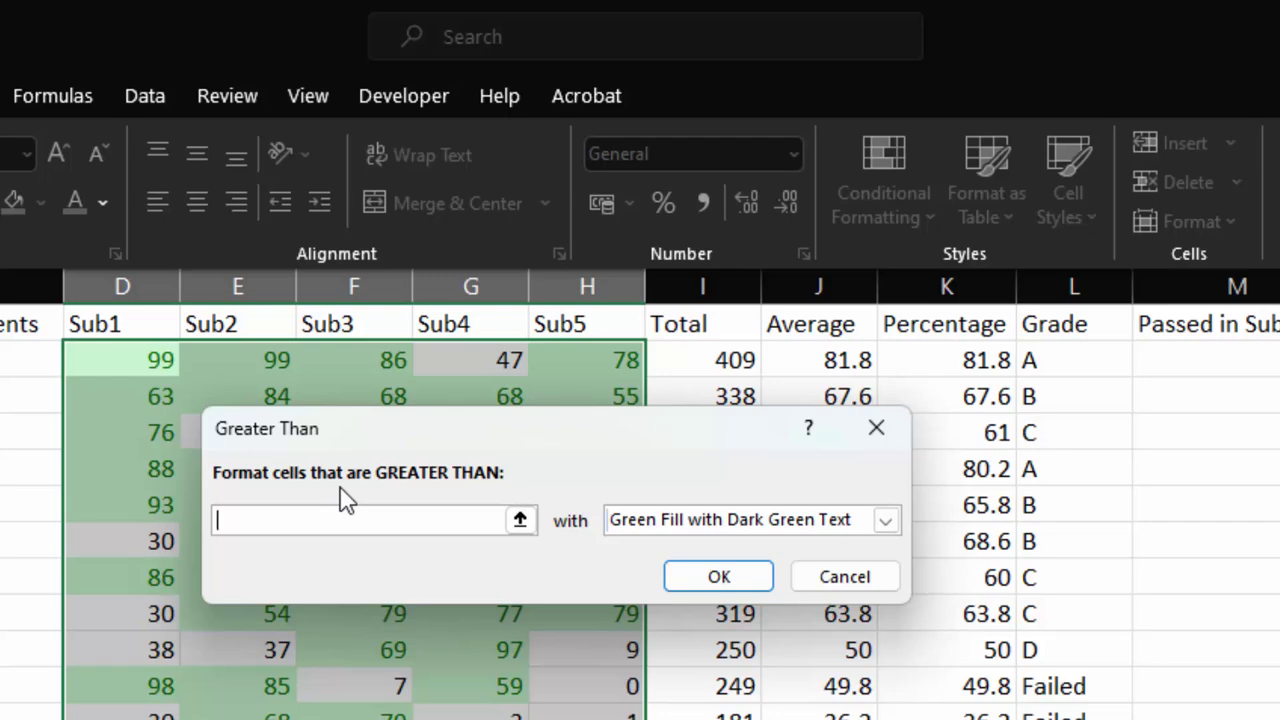
pyautogui.write('49')
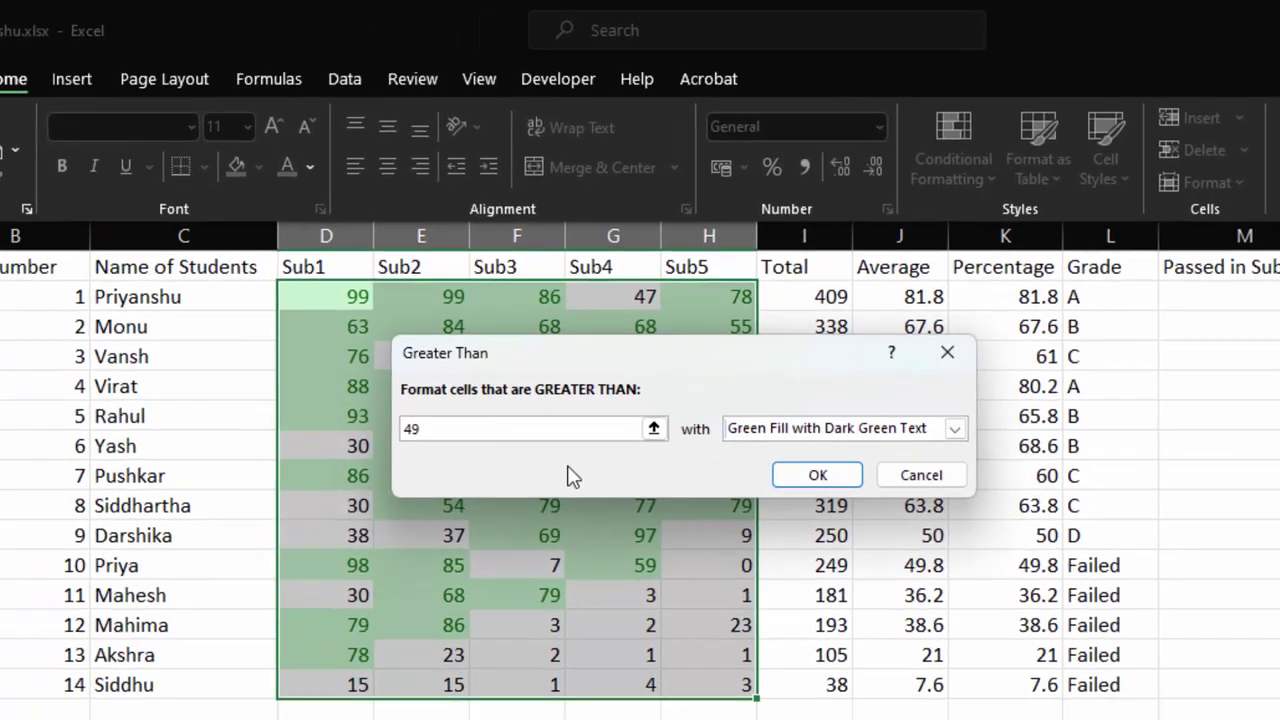
pyautogui.click(817, 475)
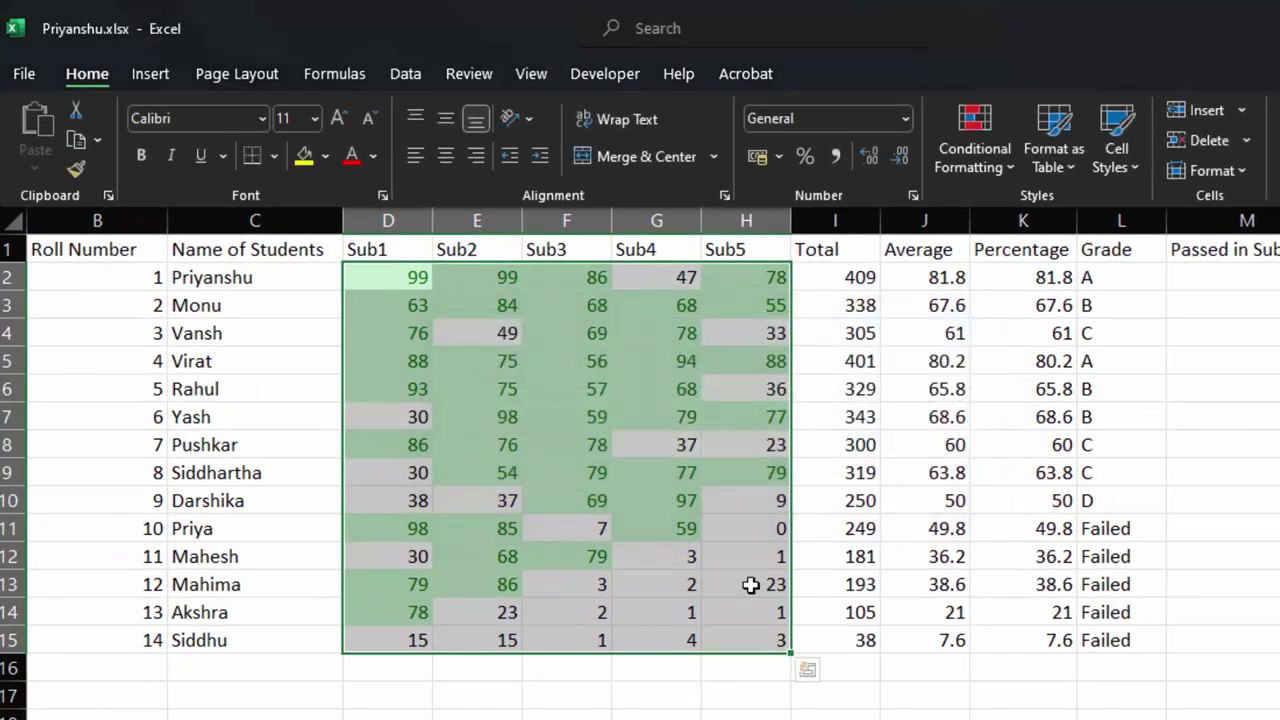
# Inspect Priyanshu's and Monu's marks to check the green highlighting
pyautogui.click(871, 694)
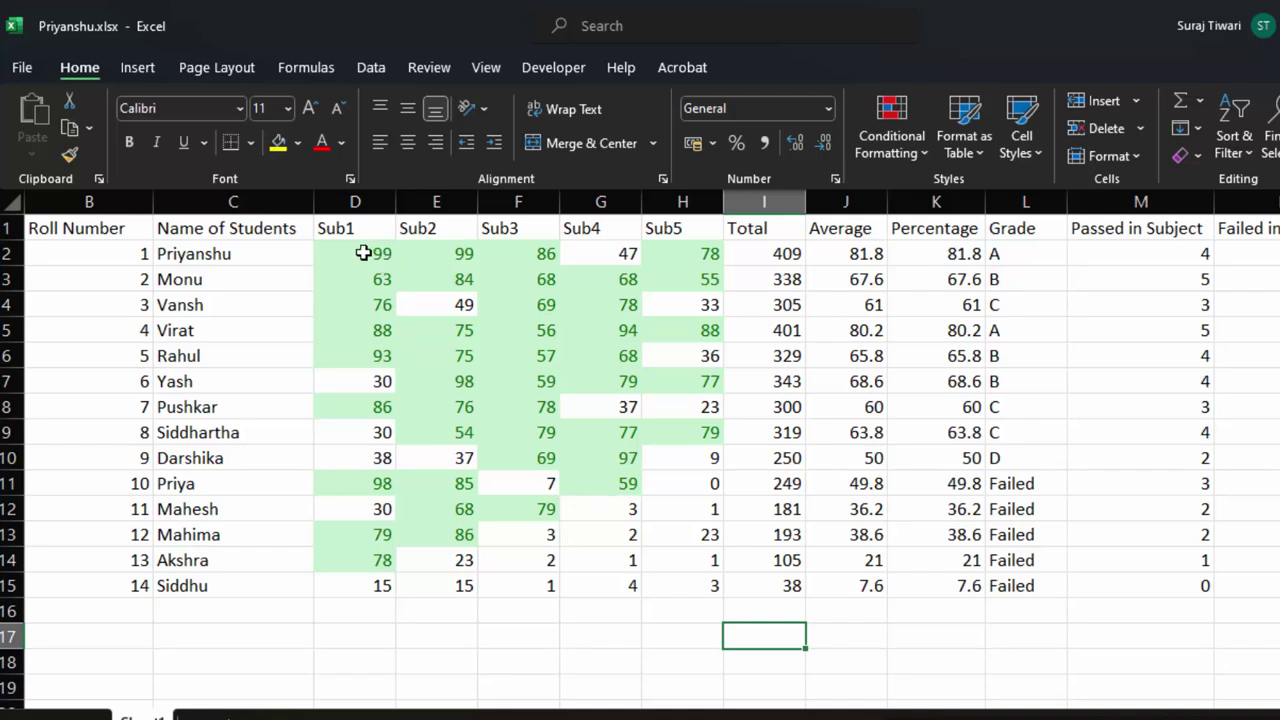
pyautogui.moveTo(356, 253); pyautogui.dragTo(535, 253)
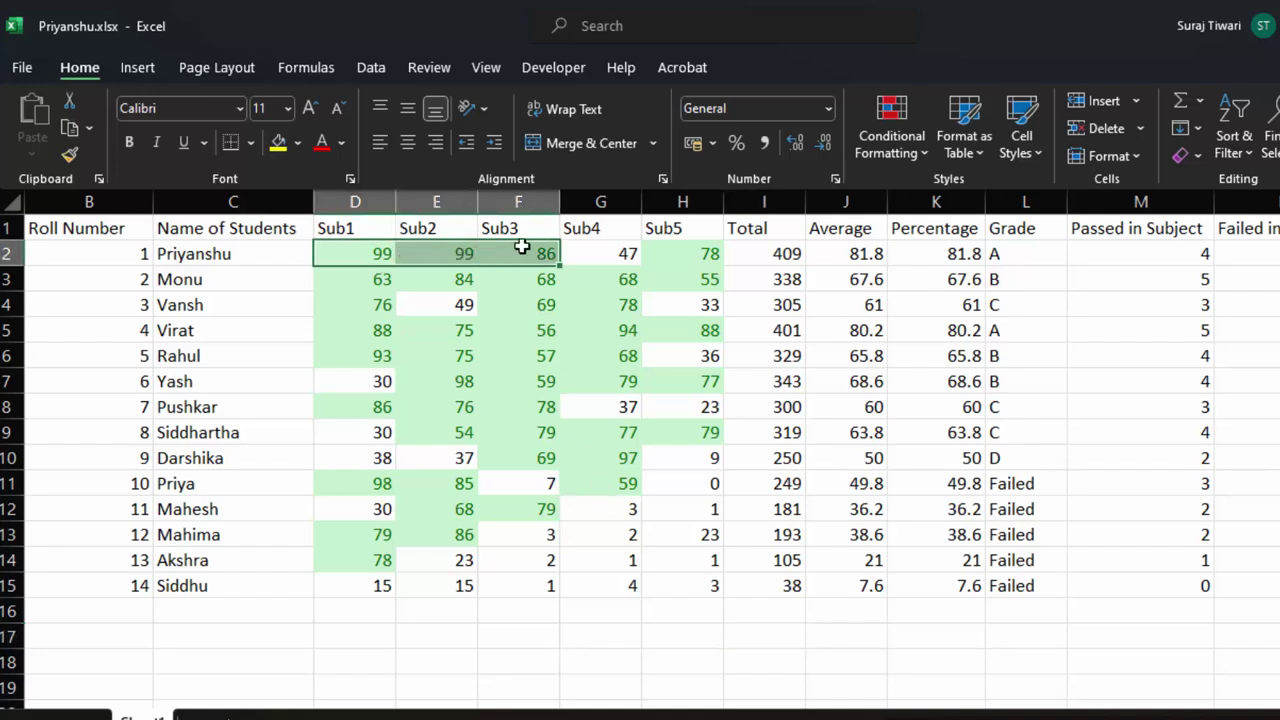
pyautogui.click(699, 254)
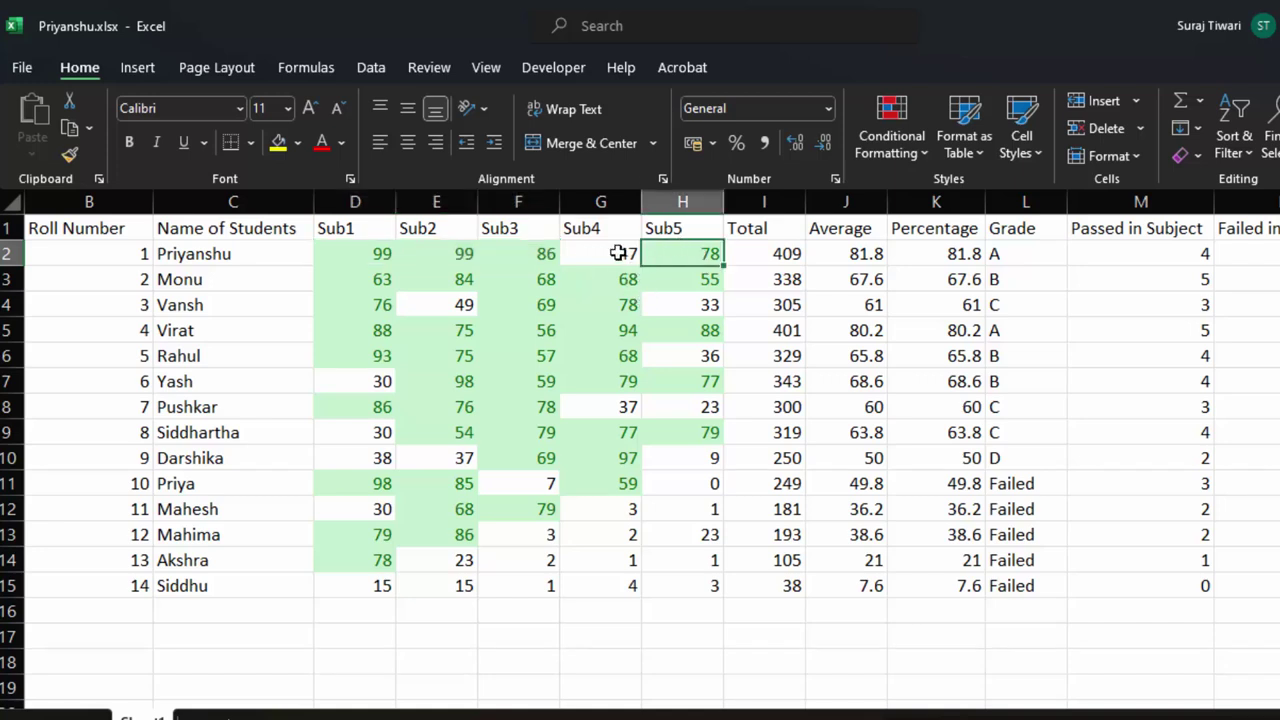
pyautogui.click(619, 253)
pyautogui.click(372, 286)
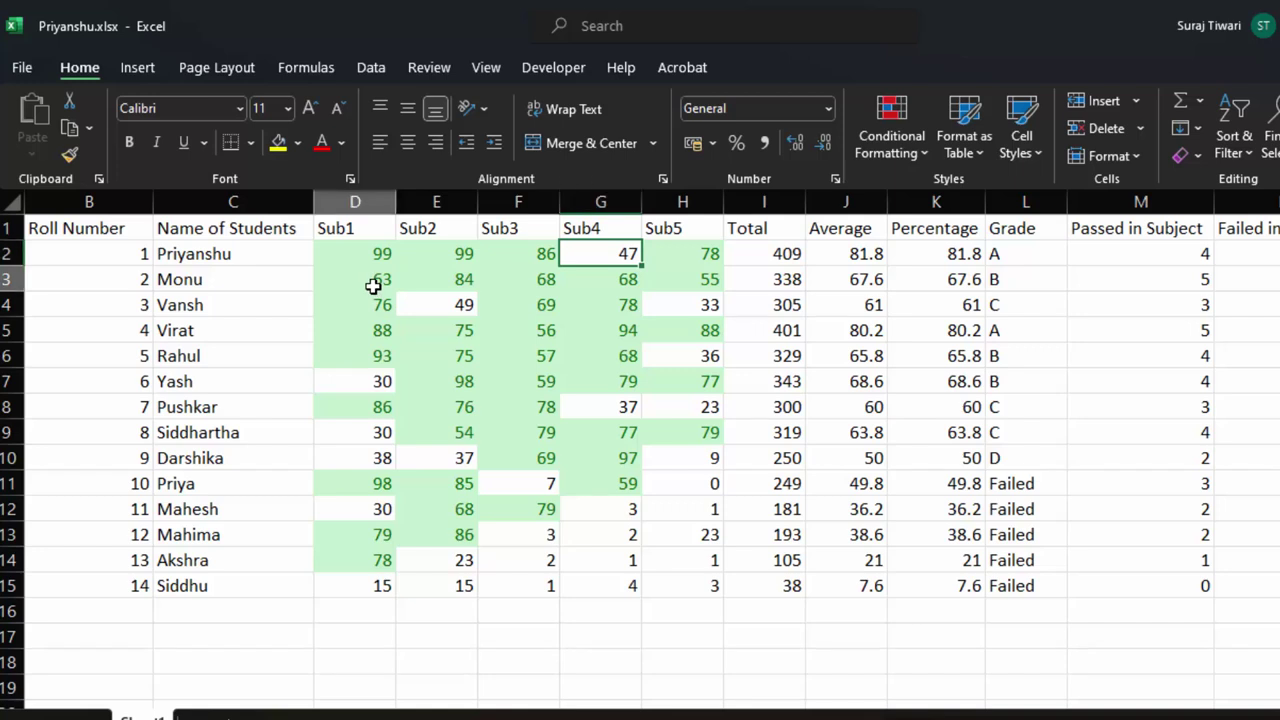
pyautogui.moveTo(372, 286); pyautogui.dragTo(672, 290)
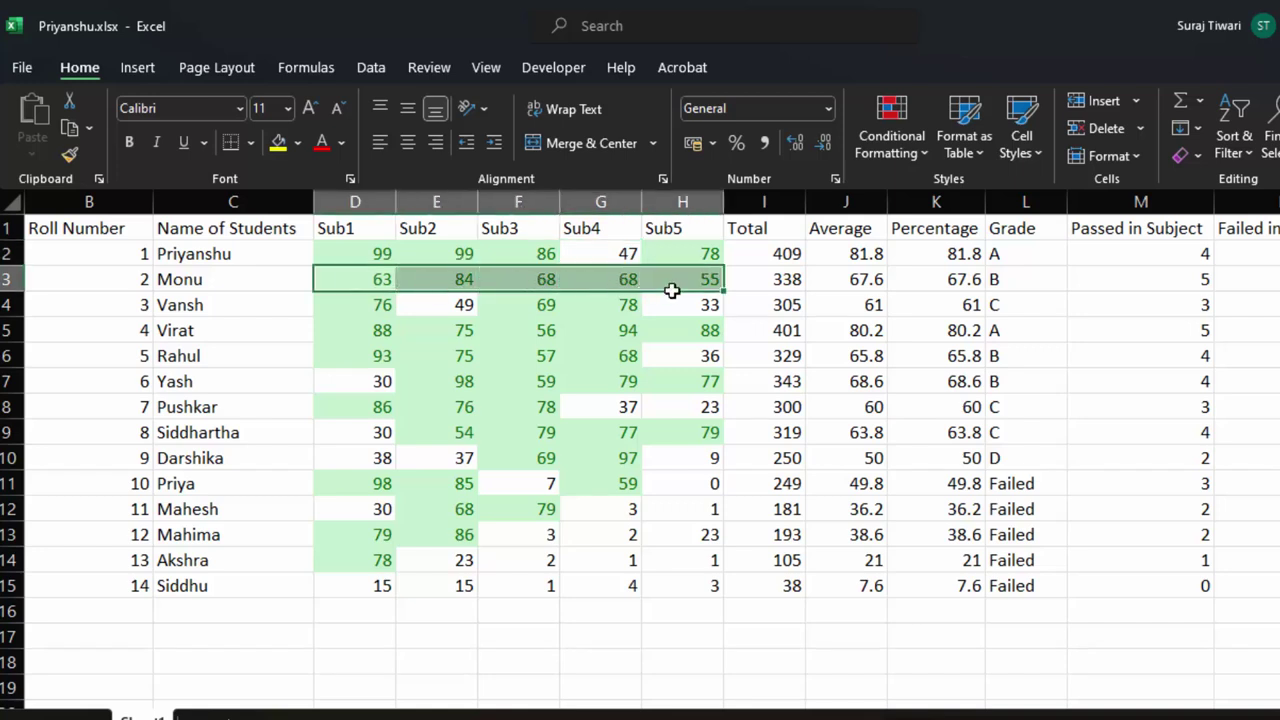
pyautogui.click(1253, 256)
pyautogui.write('=')
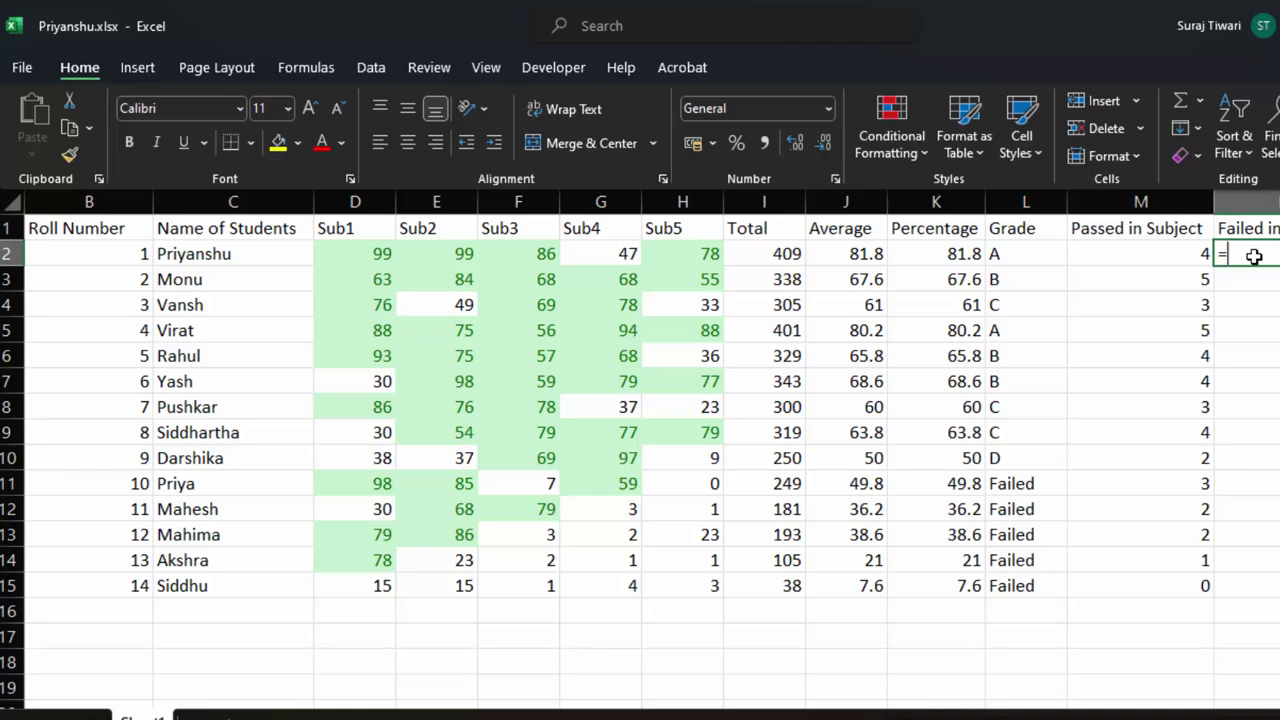
# Enter a COUNTIF formula in N2 counting failed subjects across Priyanshu's five marks
pyautogui.write('cou')
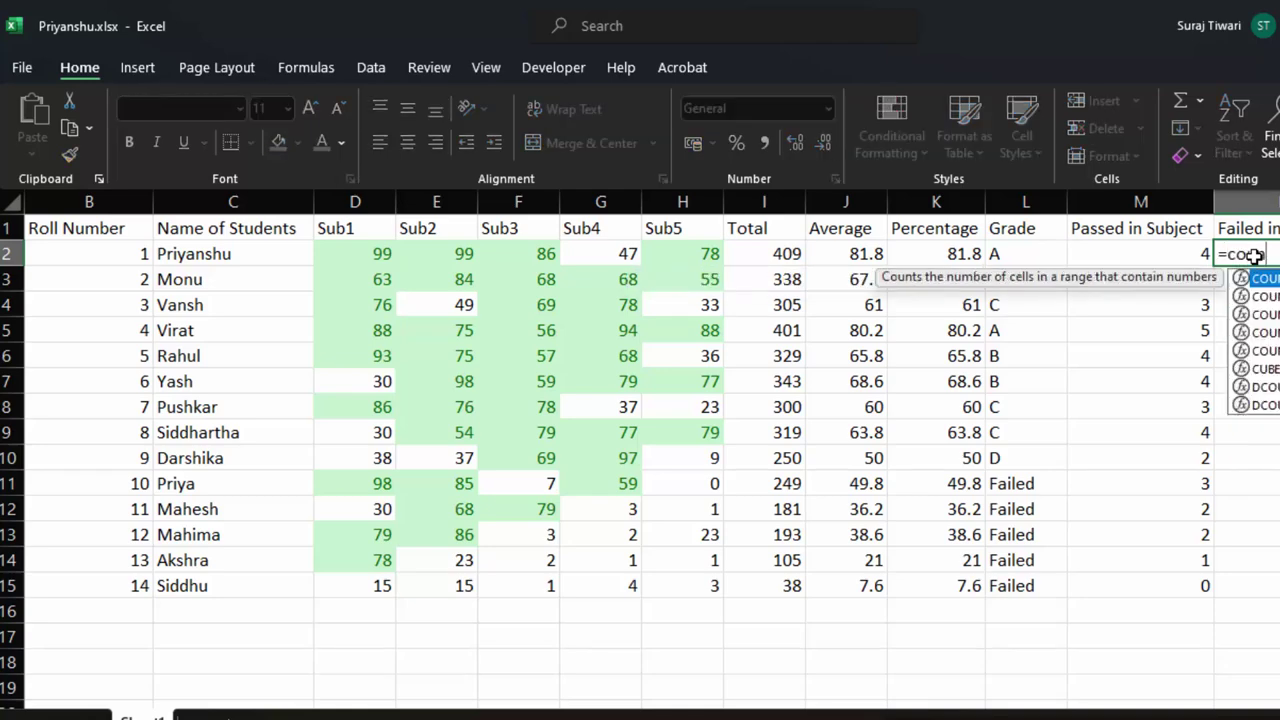
pyautogui.write('if')
pyautogui.press('Tab')
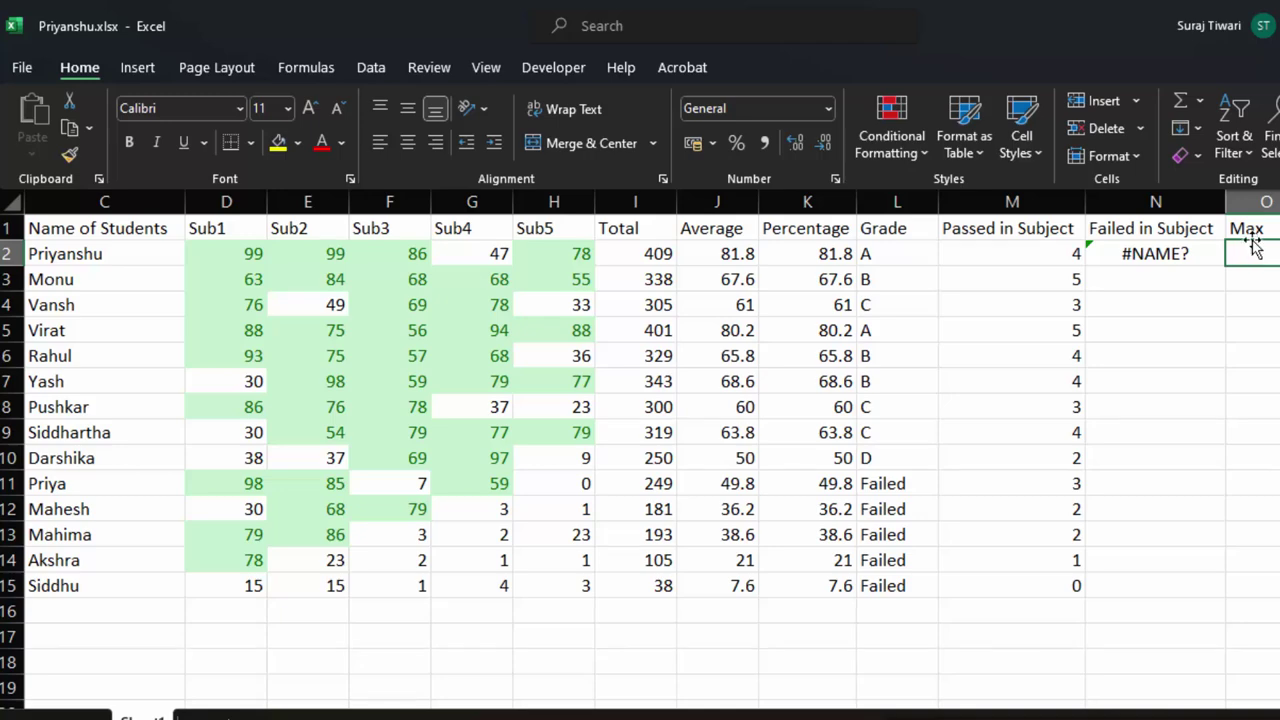
pyautogui.click(1155, 253)
pyautogui.write('=c')
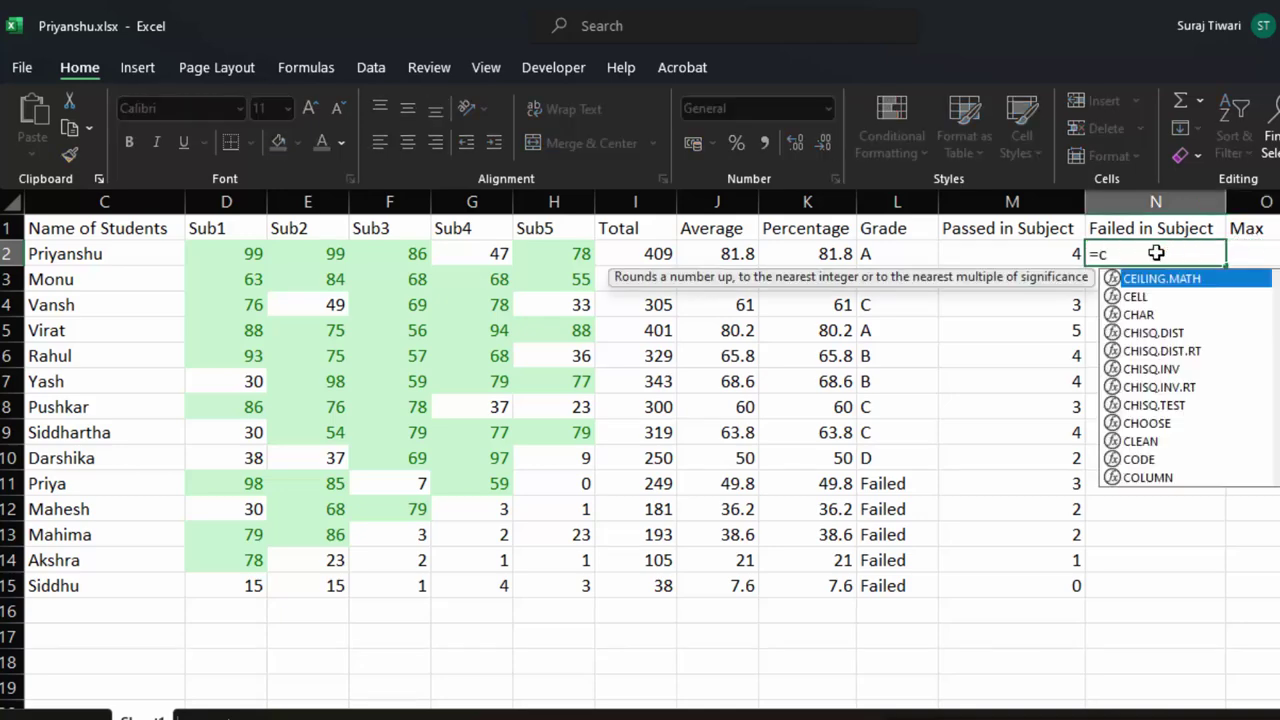
pyautogui.write('ounti')
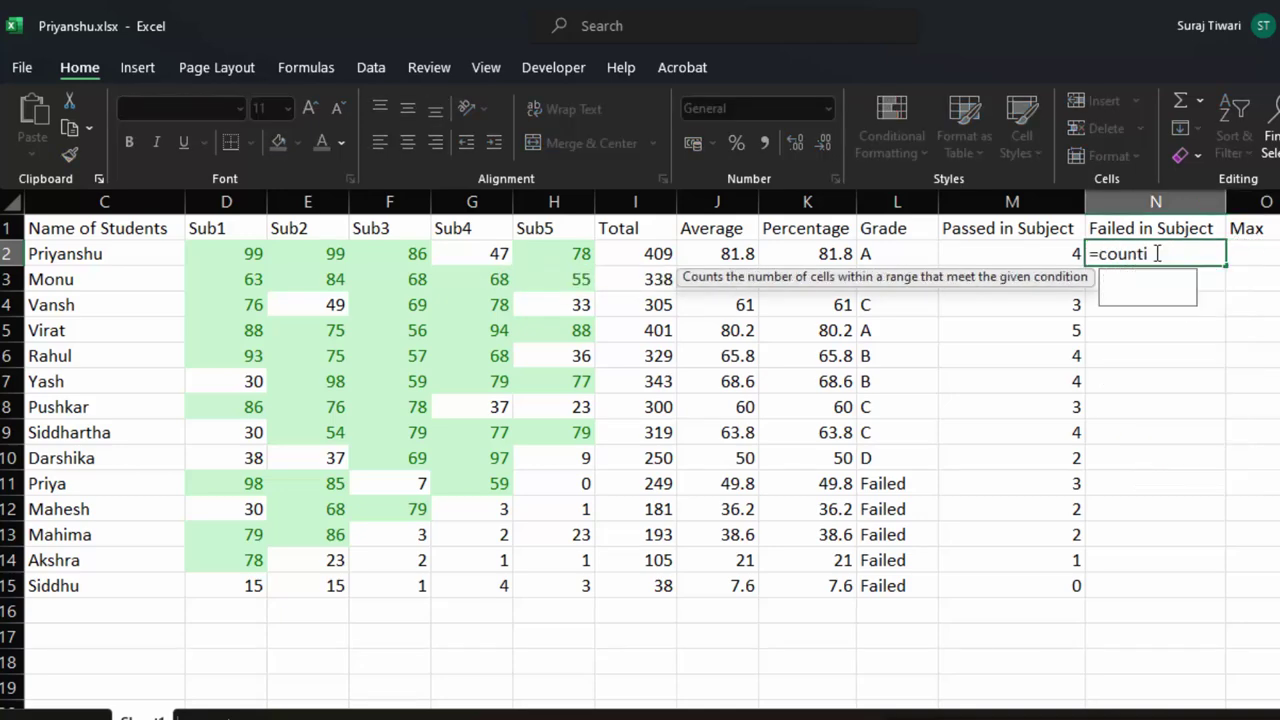
pyautogui.press('Tab')
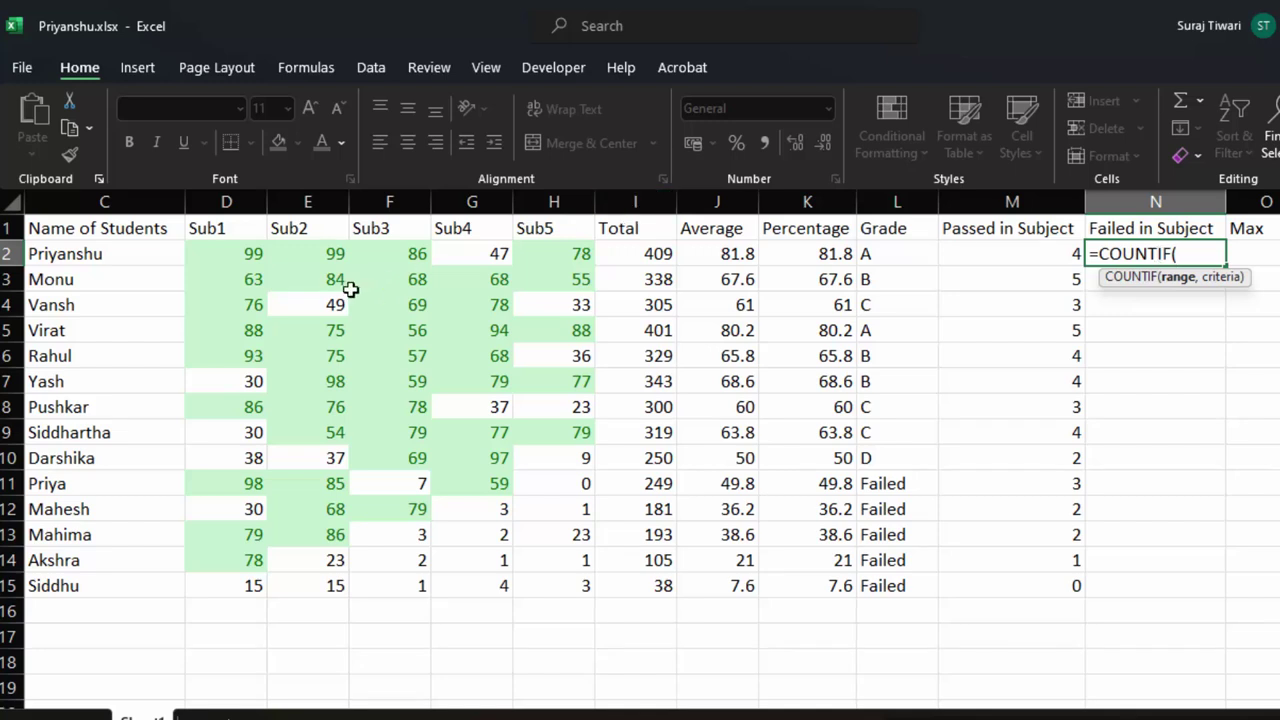
pyautogui.moveTo(227, 255); pyautogui.dragTo(566, 259)
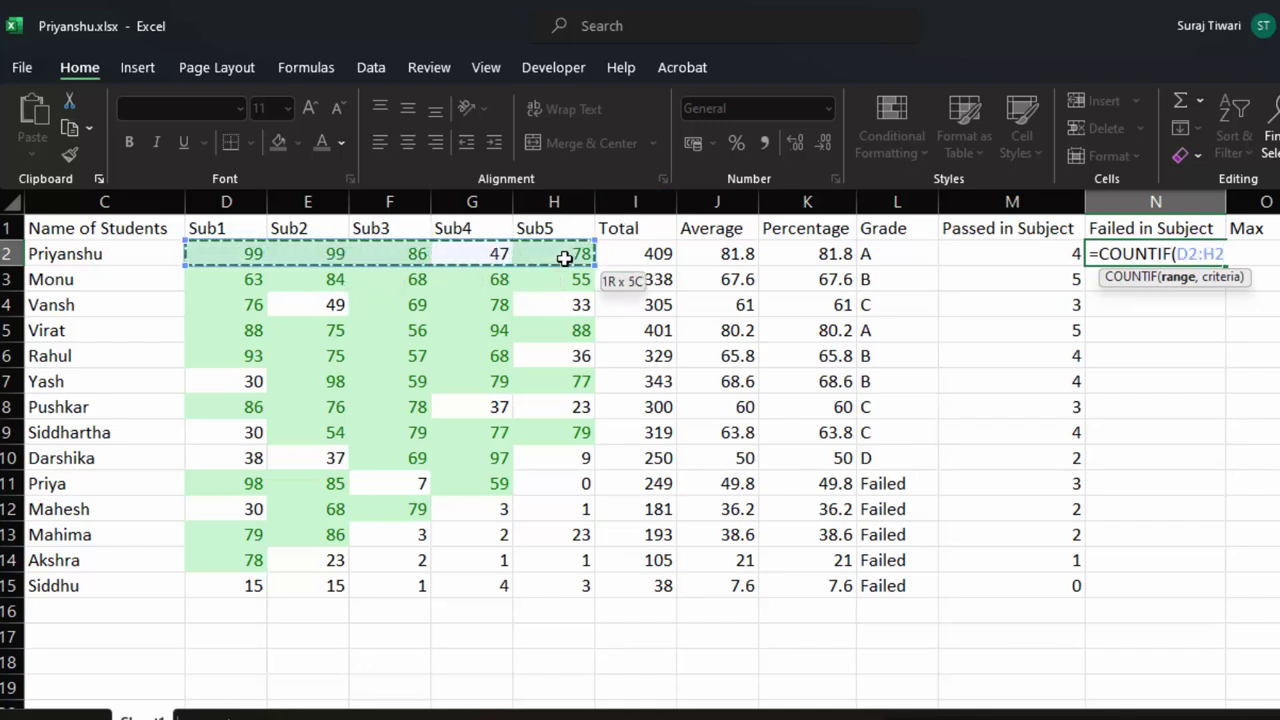
pyautogui.write(',"<')
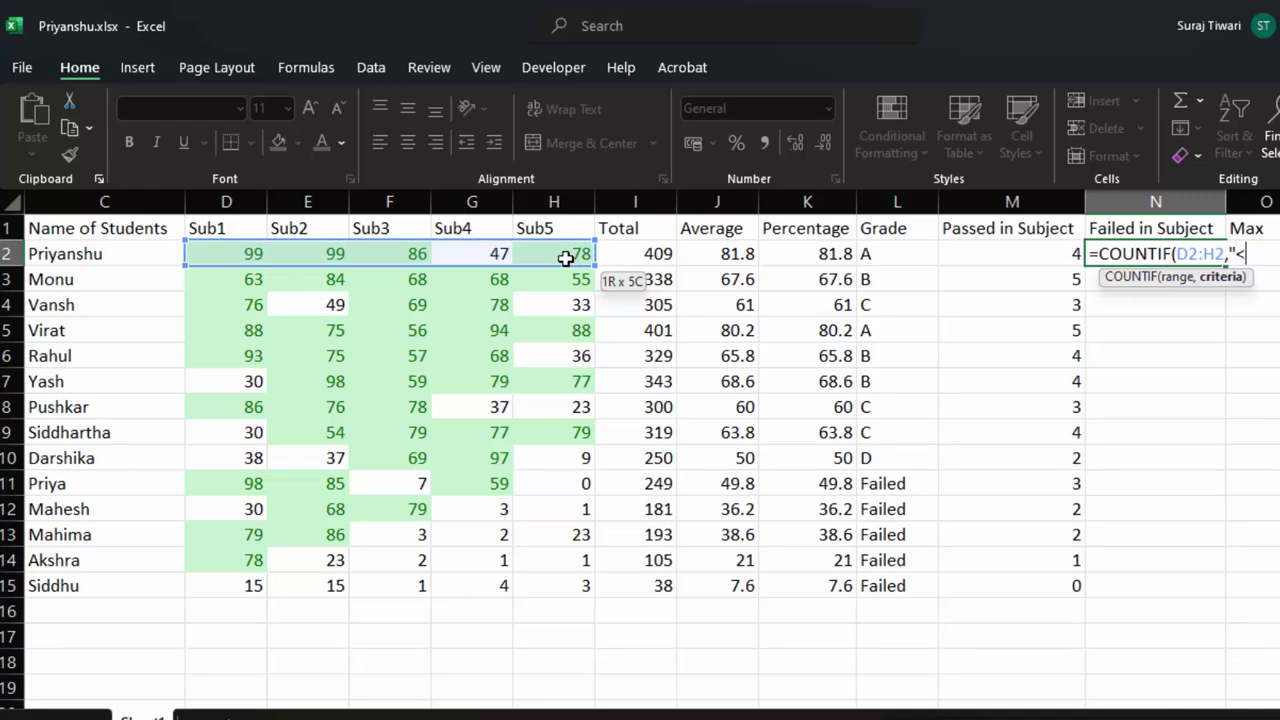
pyautogui.write(')')
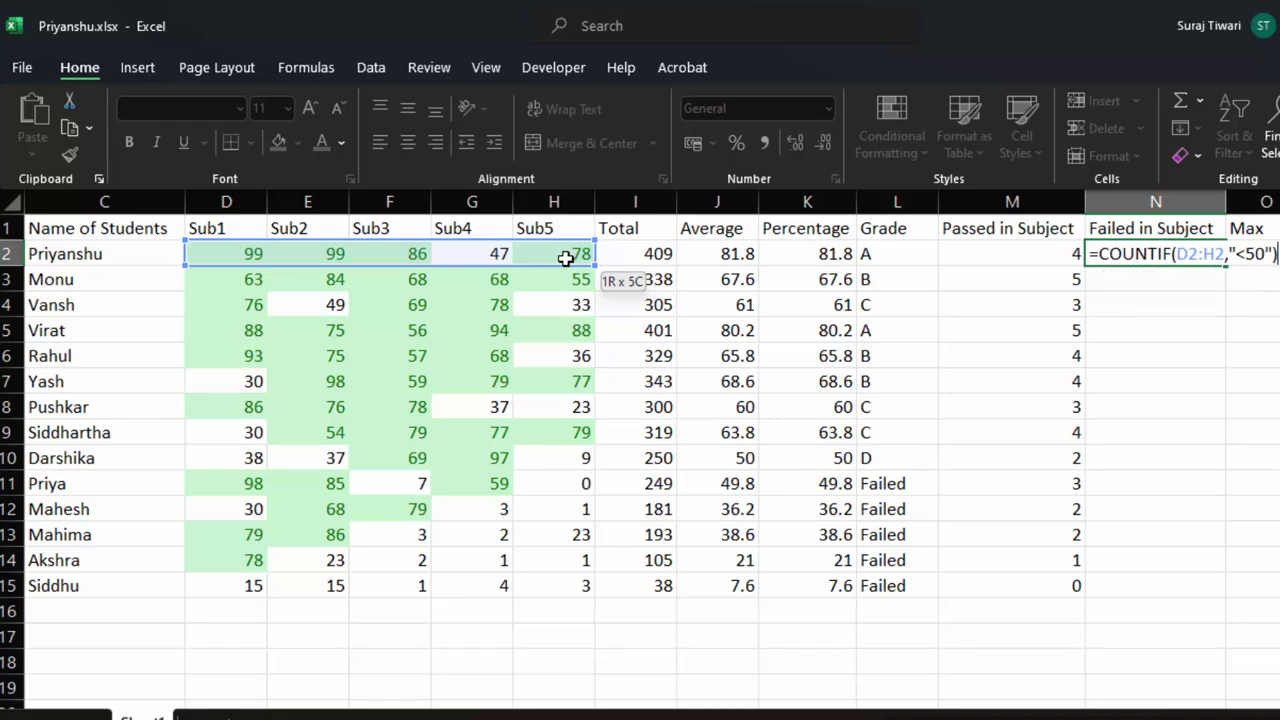
pyautogui.press('Return')
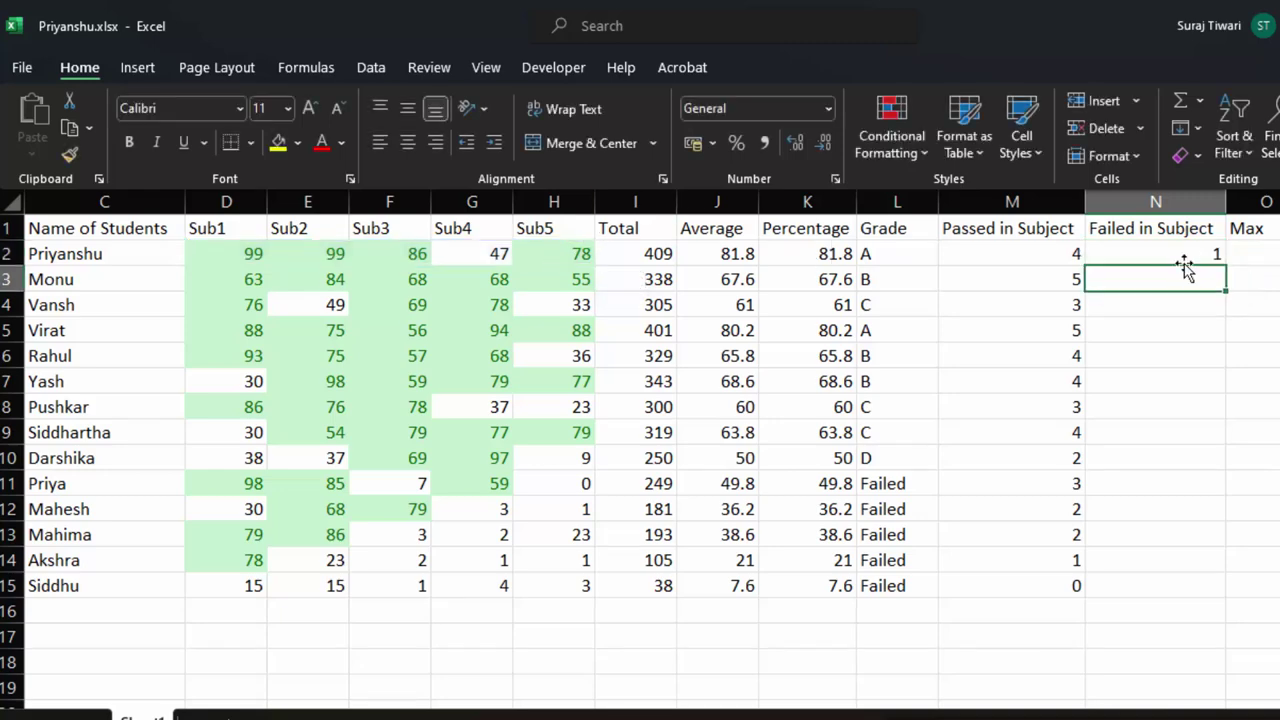
# Copy the failed-subject count formula from N2 down to N15
pyautogui.click(1186, 254)
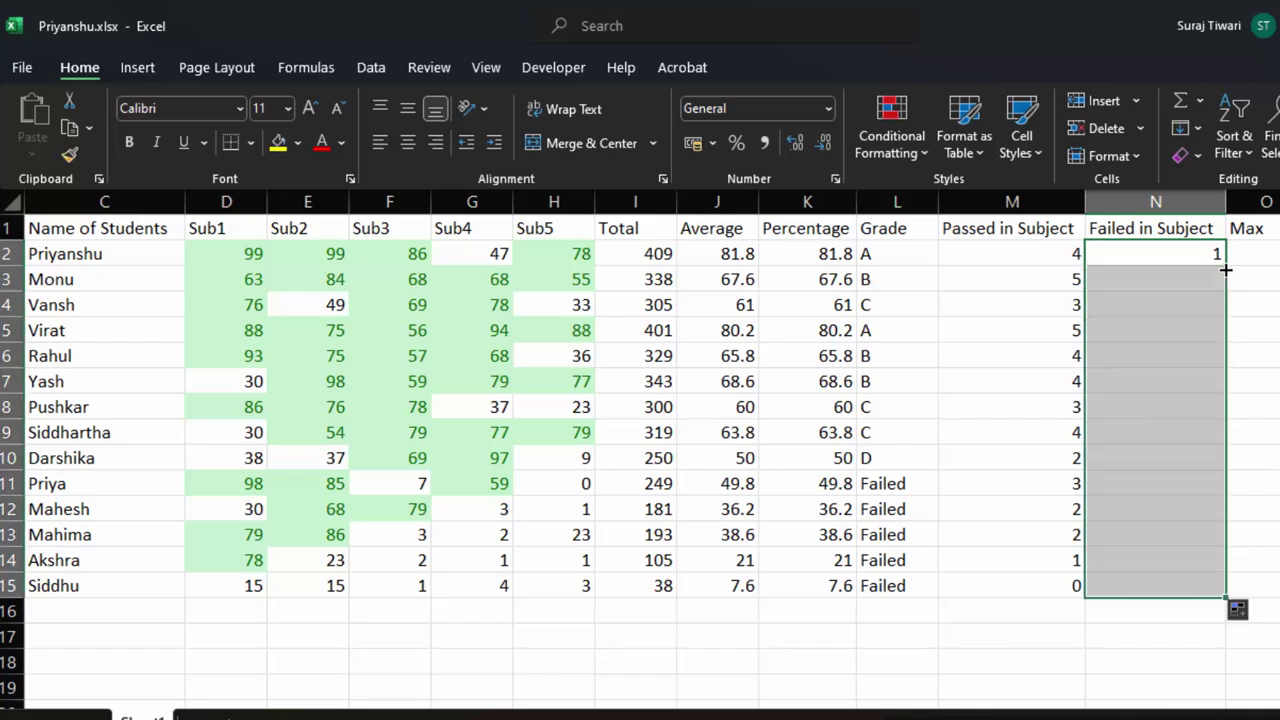
pyautogui.moveTo(1225, 269); pyautogui.dragTo(1230, 595)
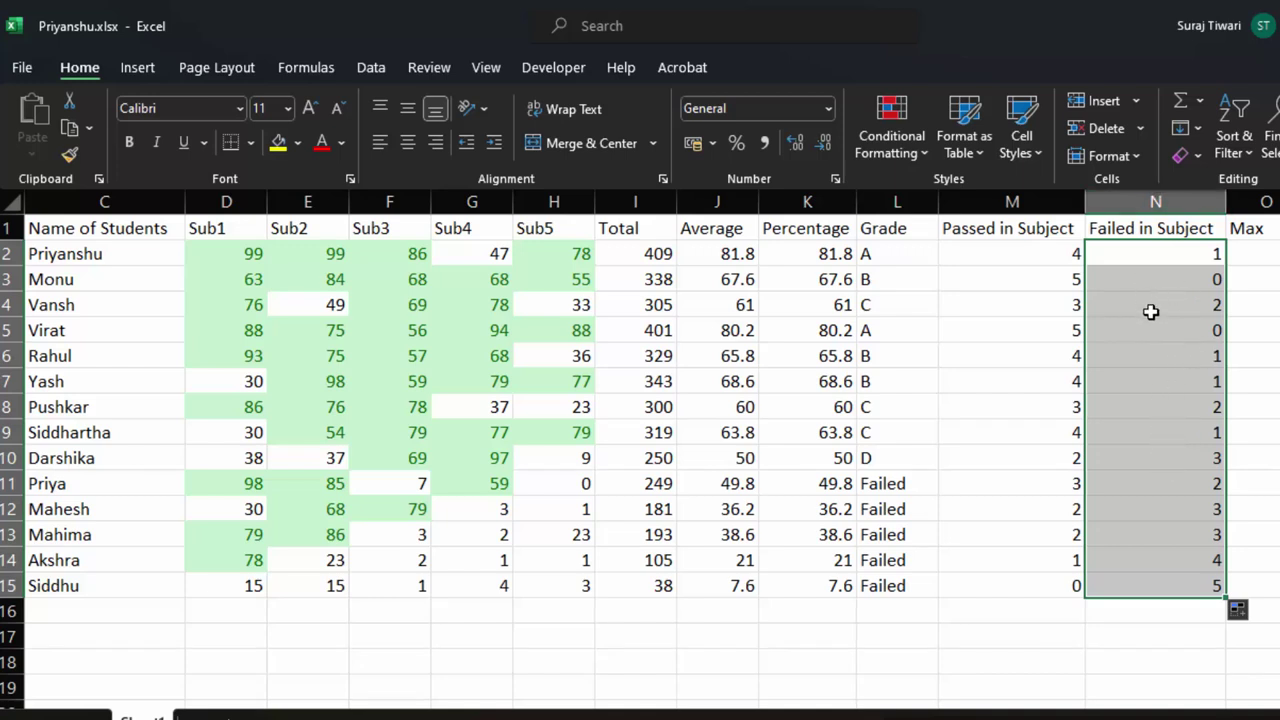
pyautogui.moveTo(231, 252); pyautogui.dragTo(551, 590)
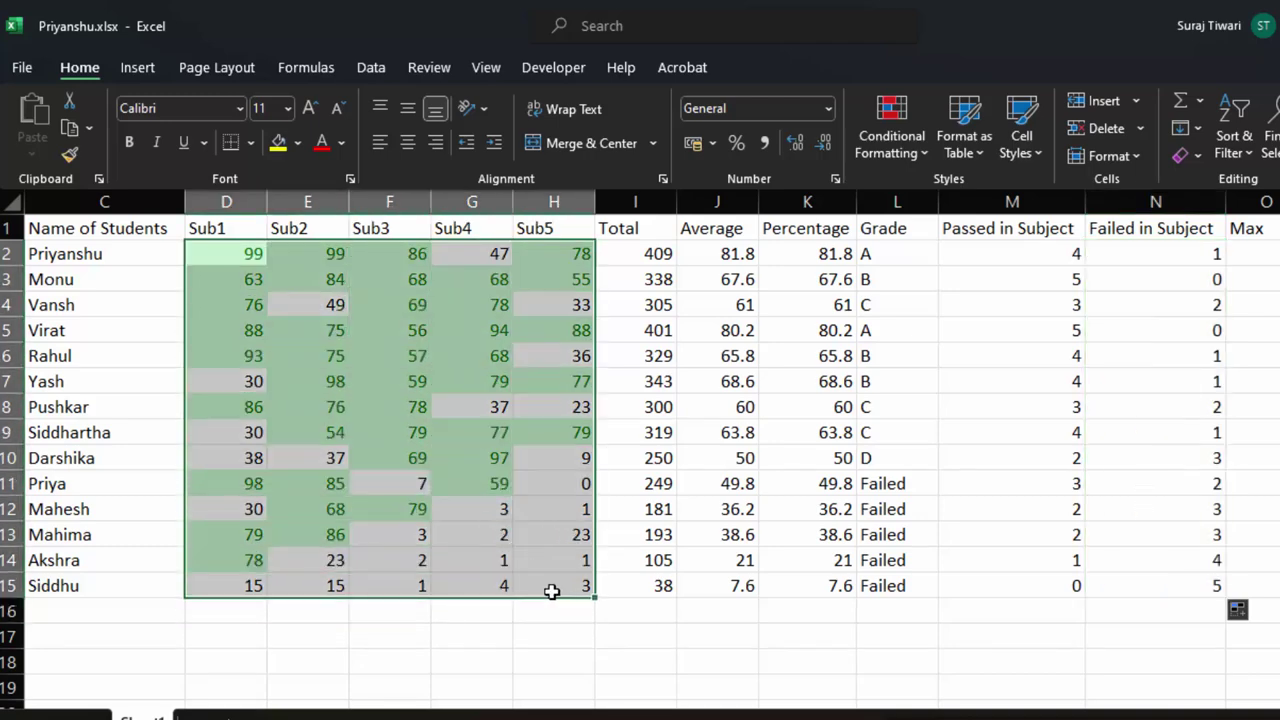
# Apply a Less Than 50 rule giving the marks light red fill with dark red text
pyautogui.click(892, 130)
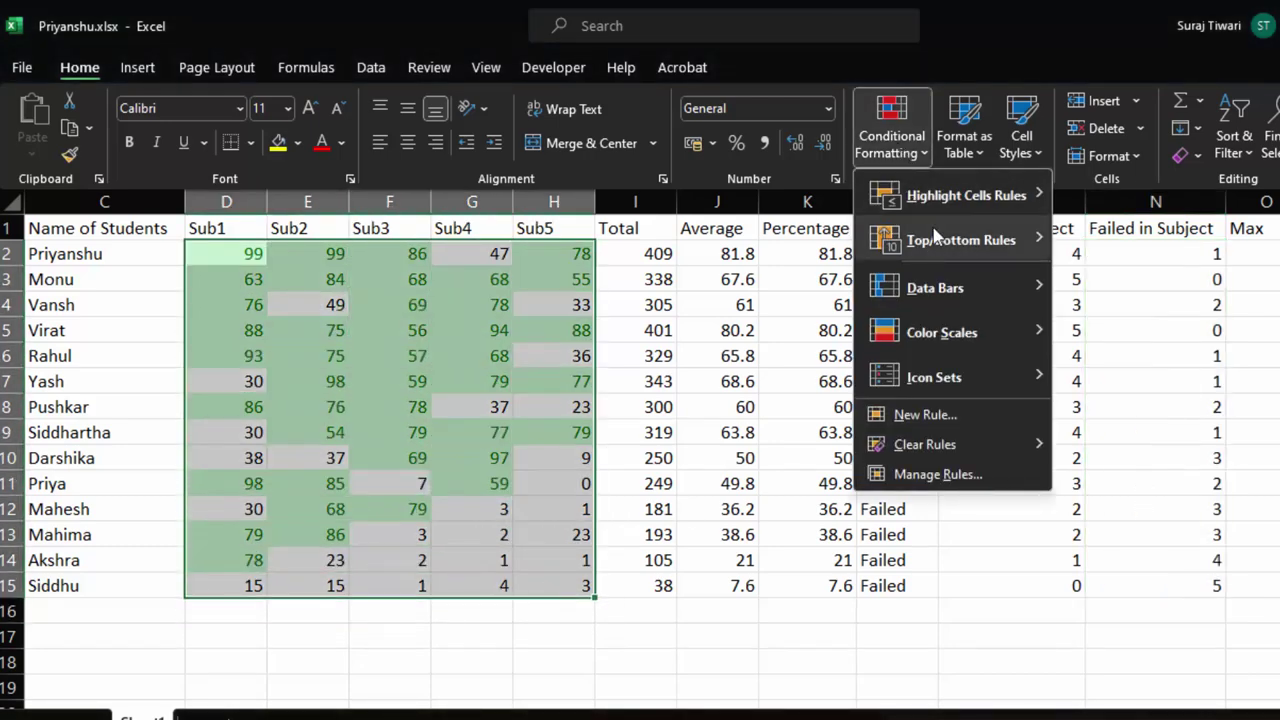
pyautogui.moveTo(950, 206)
pyautogui.click(1150, 241)
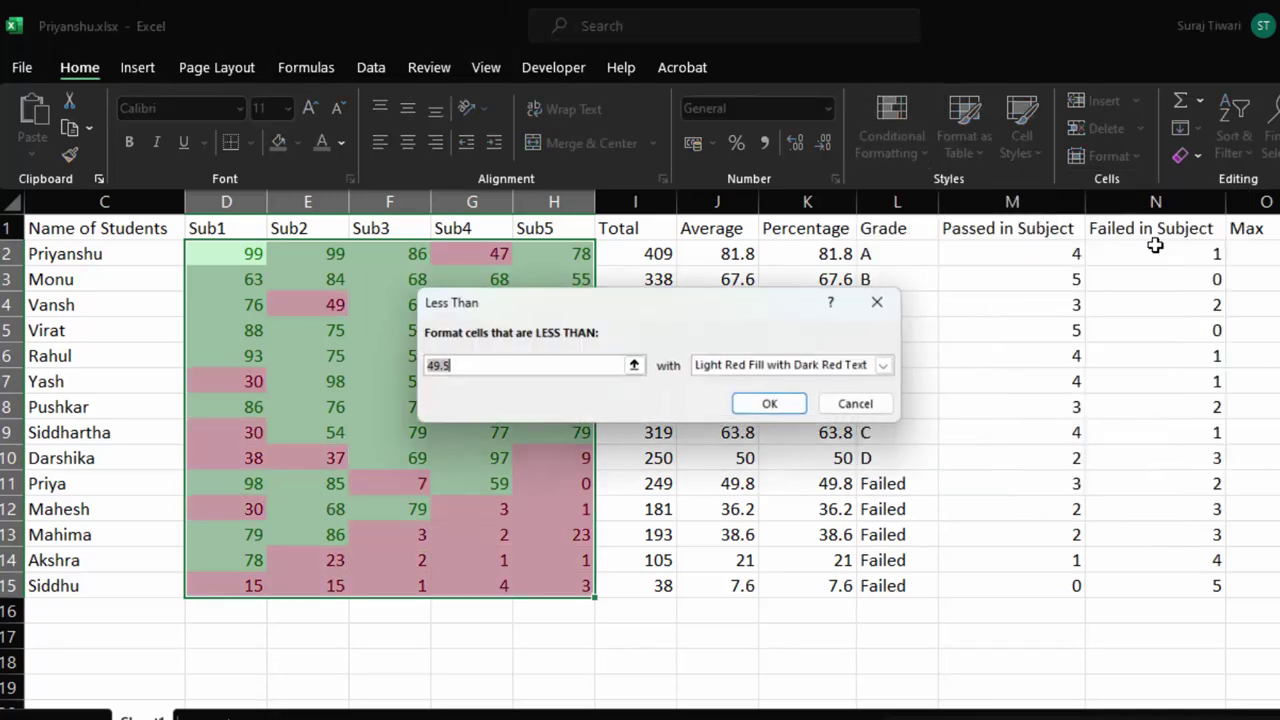
pyautogui.click(500, 369)
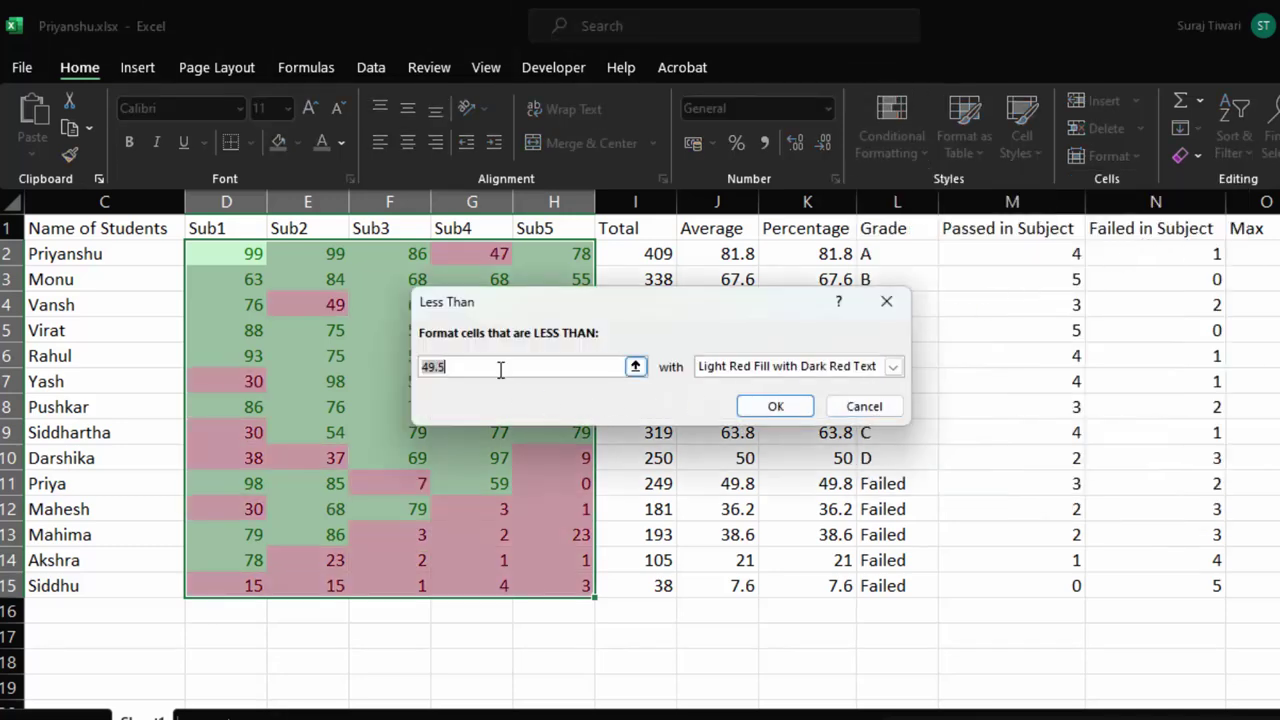
pyautogui.press('BackSpace')
pyautogui.write('50')
pyautogui.press('Return')
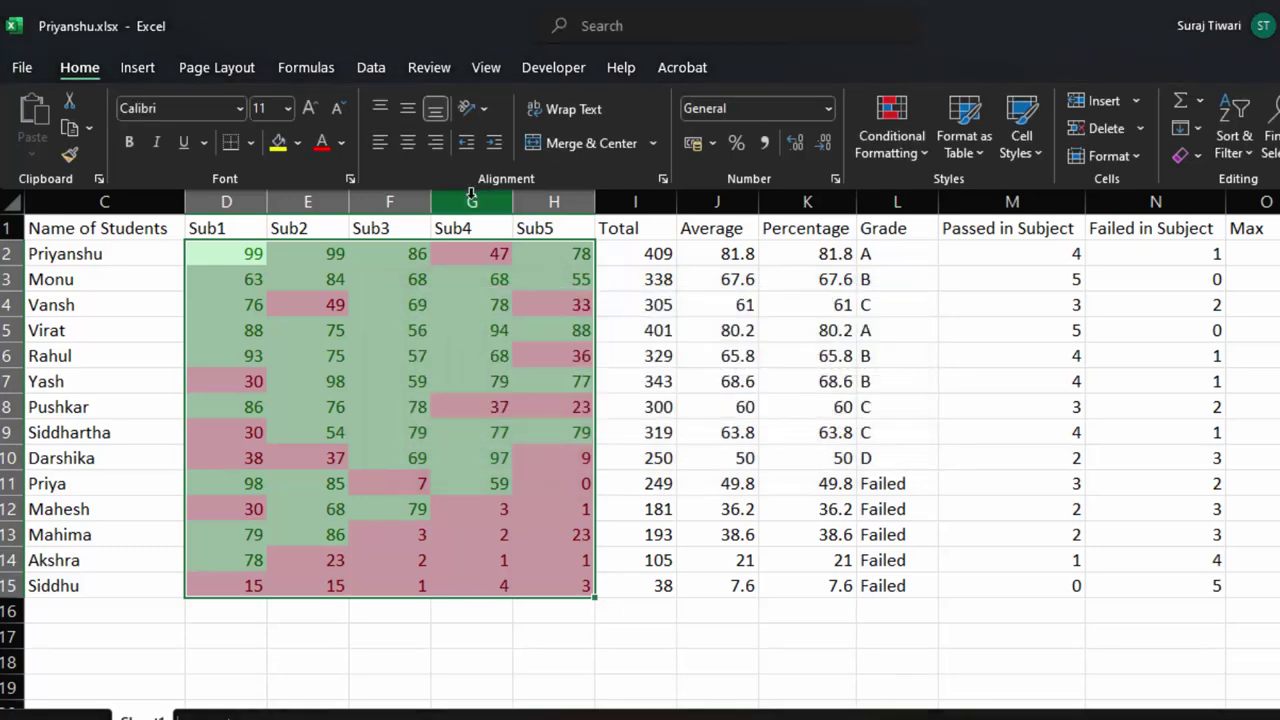
pyautogui.click(971, 509)
pyautogui.moveTo(258, 250); pyautogui.dragTo(476, 258)
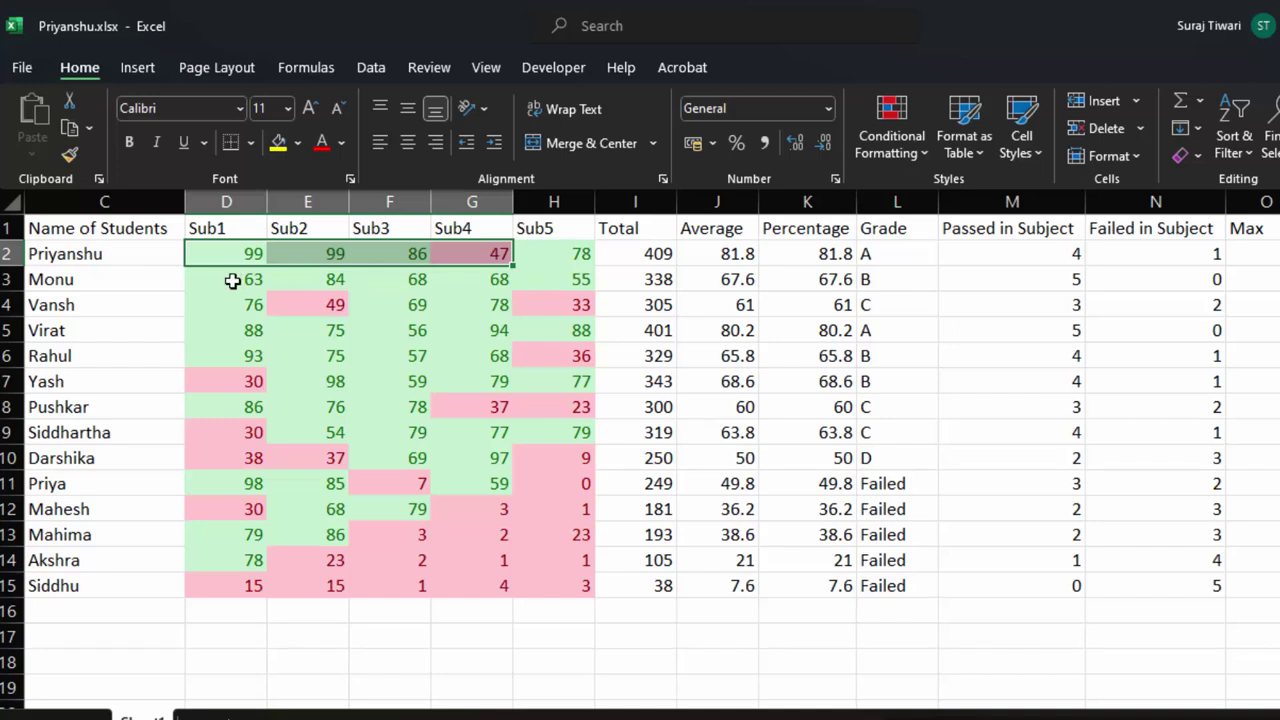
pyautogui.click(235, 283)
pyautogui.click(1205, 280)
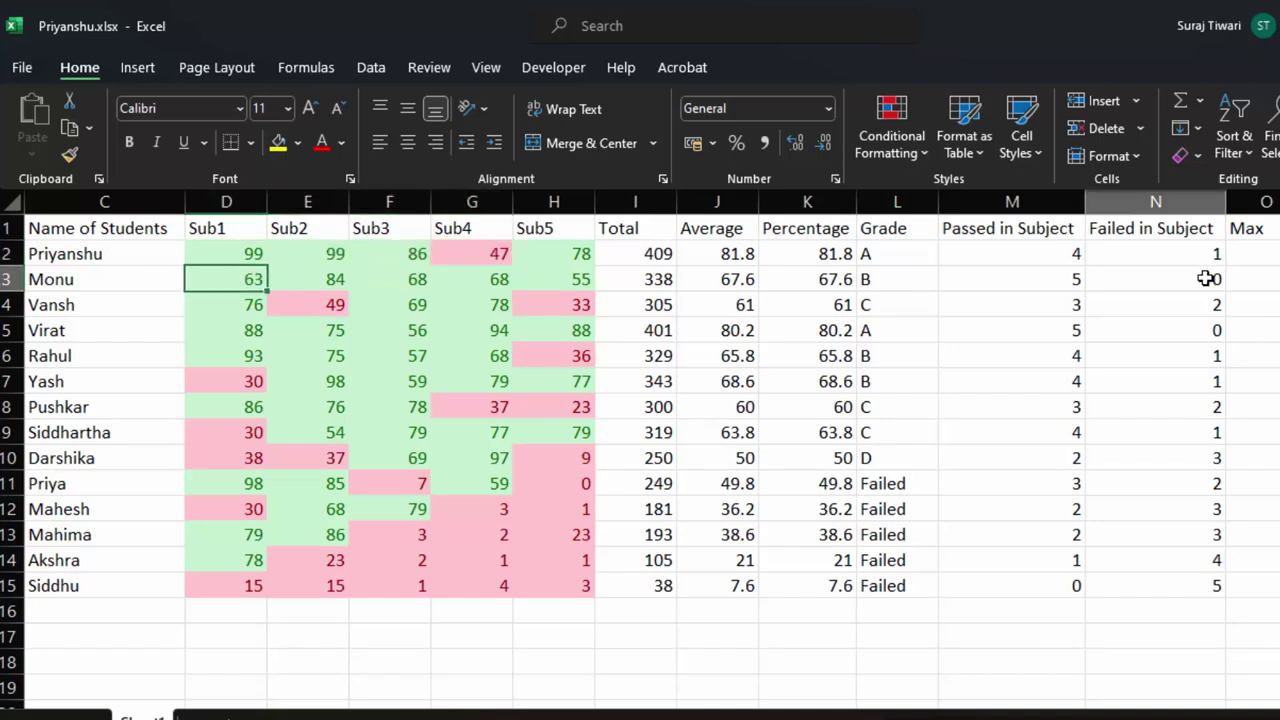
pyautogui.moveTo(250, 312); pyautogui.dragTo(537, 313)
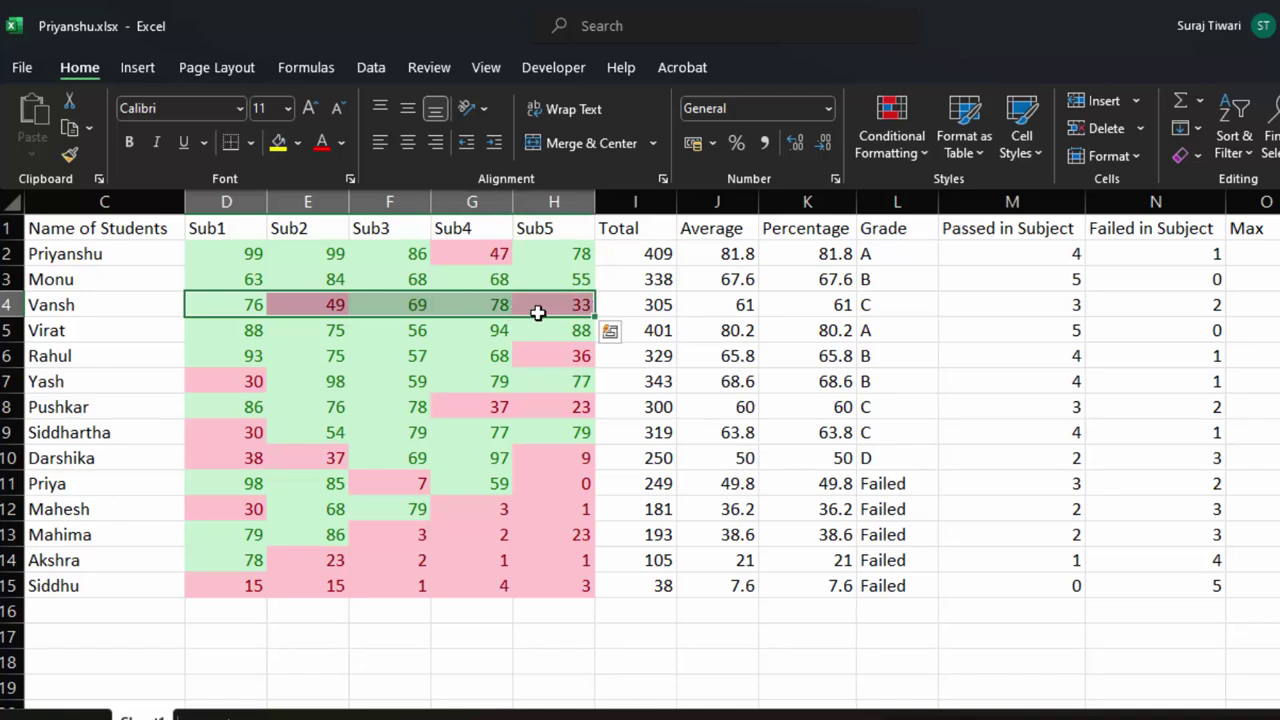
pyautogui.click(1162, 301)
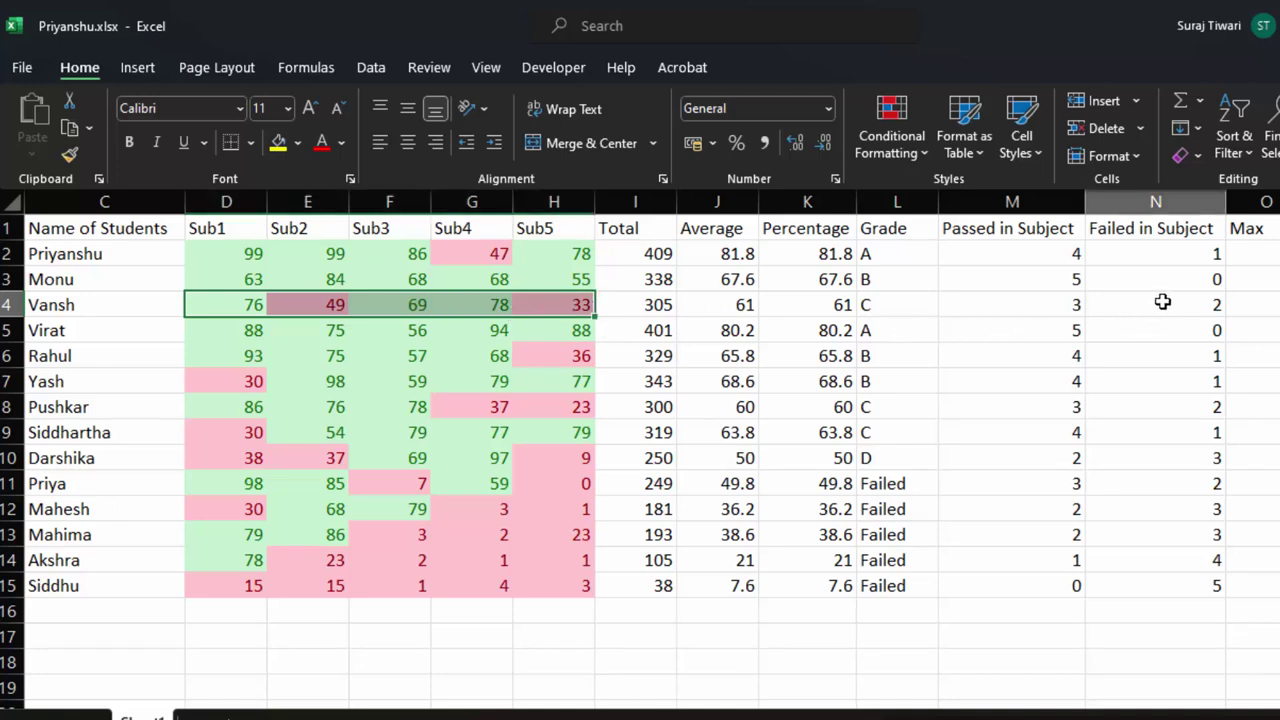
pyautogui.click(242, 338)
pyautogui.moveTo(244, 330); pyautogui.dragTo(552, 332)
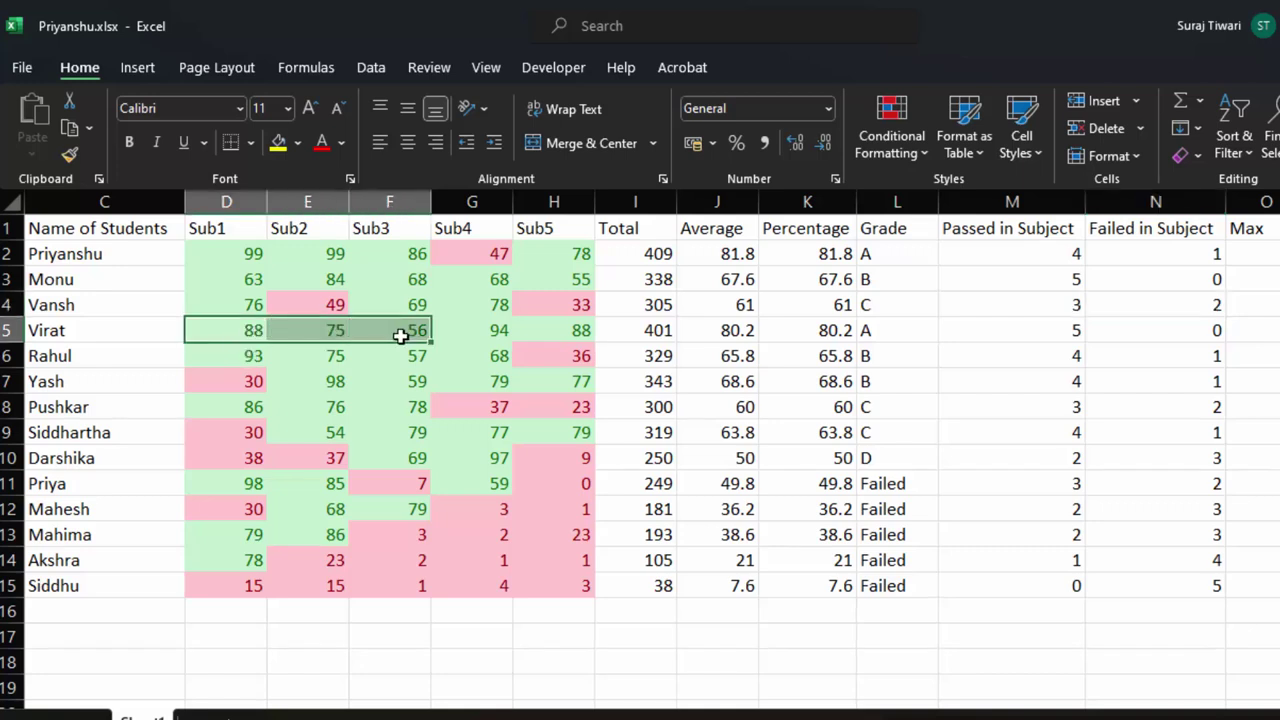
pyautogui.moveTo(231, 355); pyautogui.dragTo(539, 361)
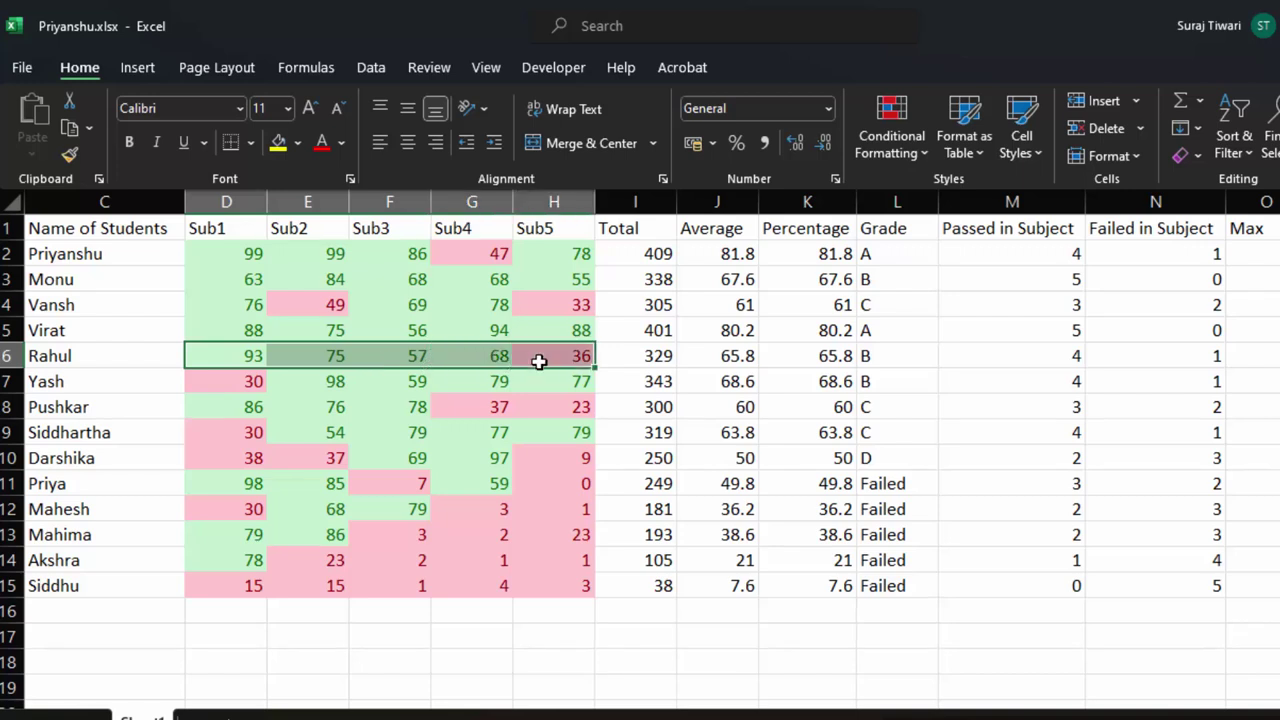
pyautogui.click(1189, 349)
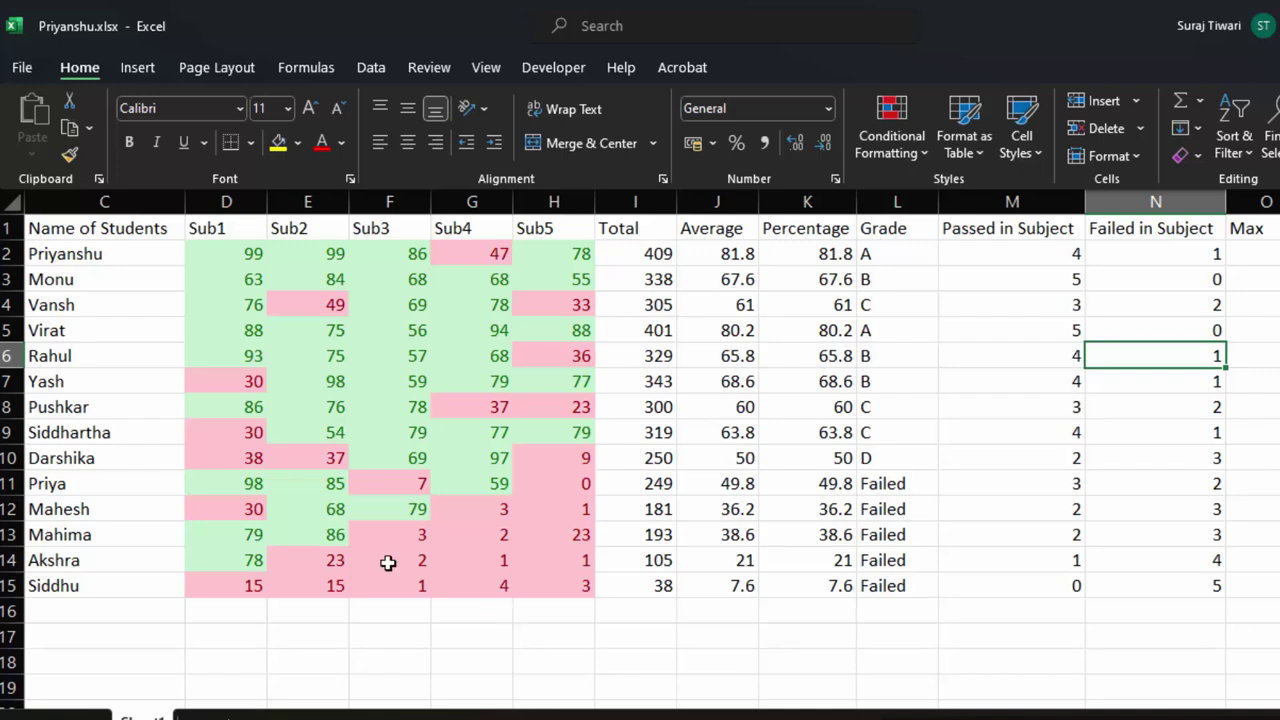
# Enter =MAX(D2:H2) in O2 and copy it down to O15
pyautogui.click(1272, 257)
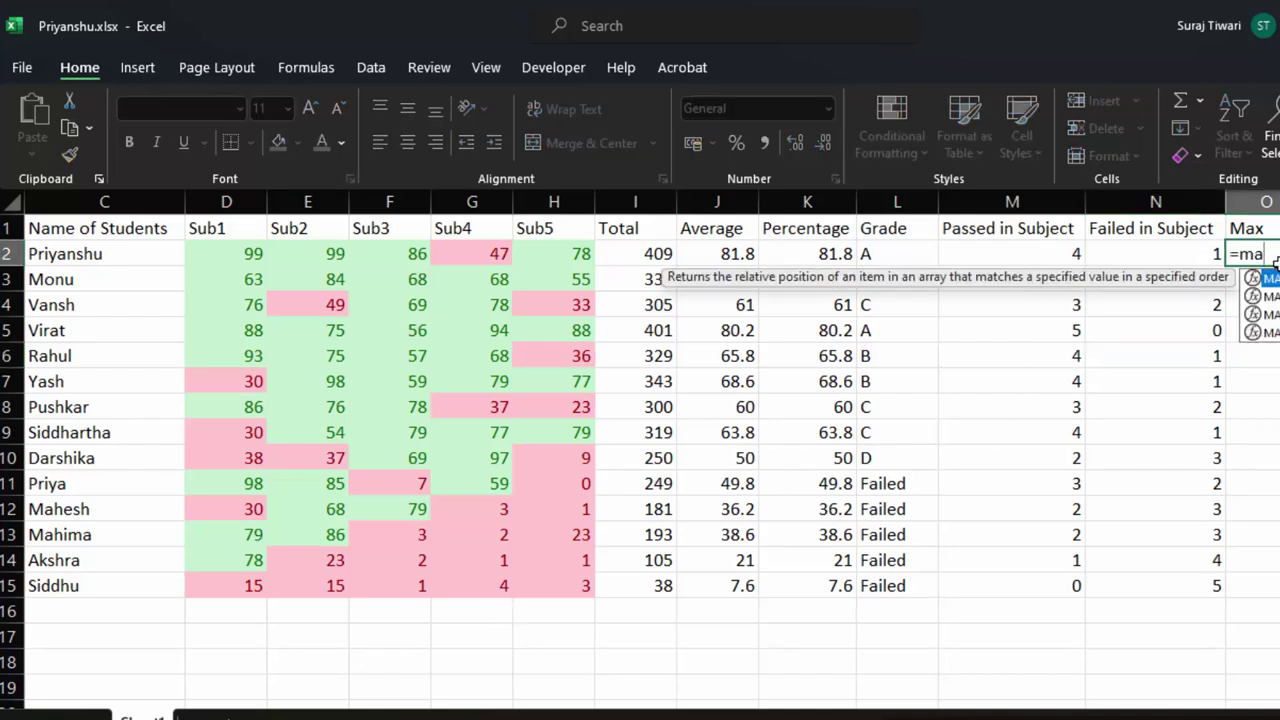
pyautogui.write('=max')
pyautogui.press('Tab')
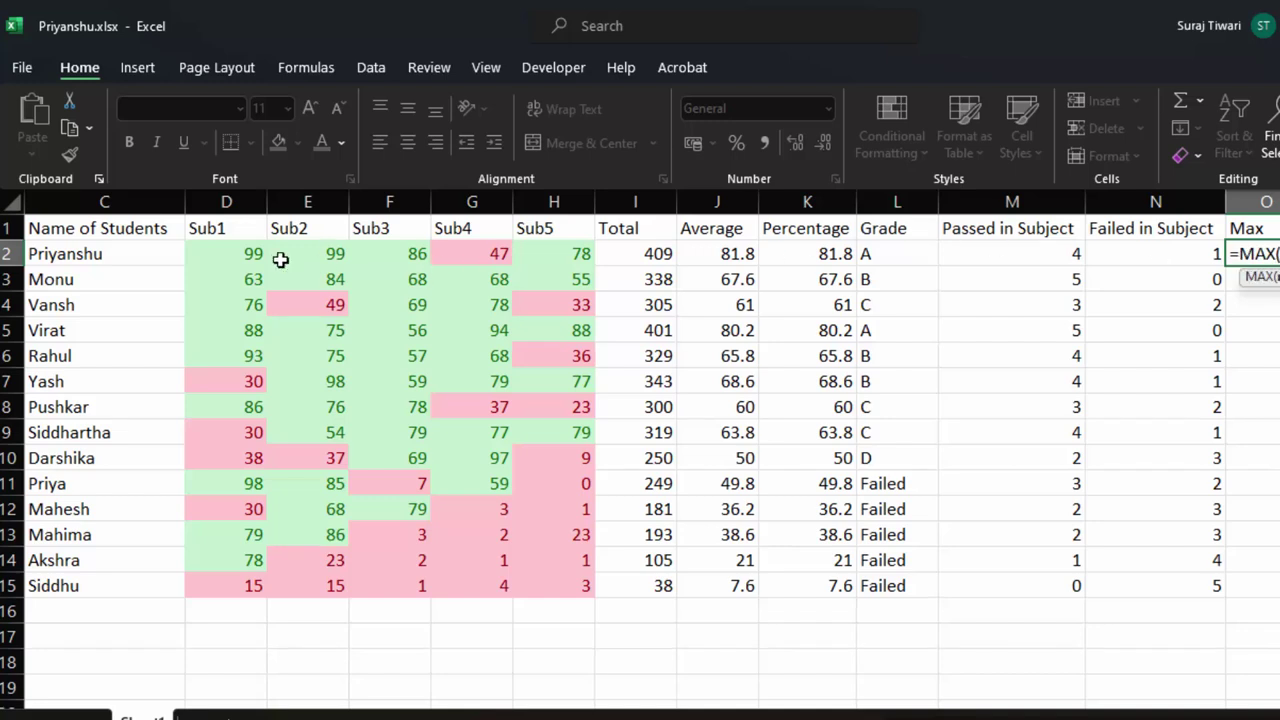
pyautogui.moveTo(237, 254); pyautogui.dragTo(552, 252)
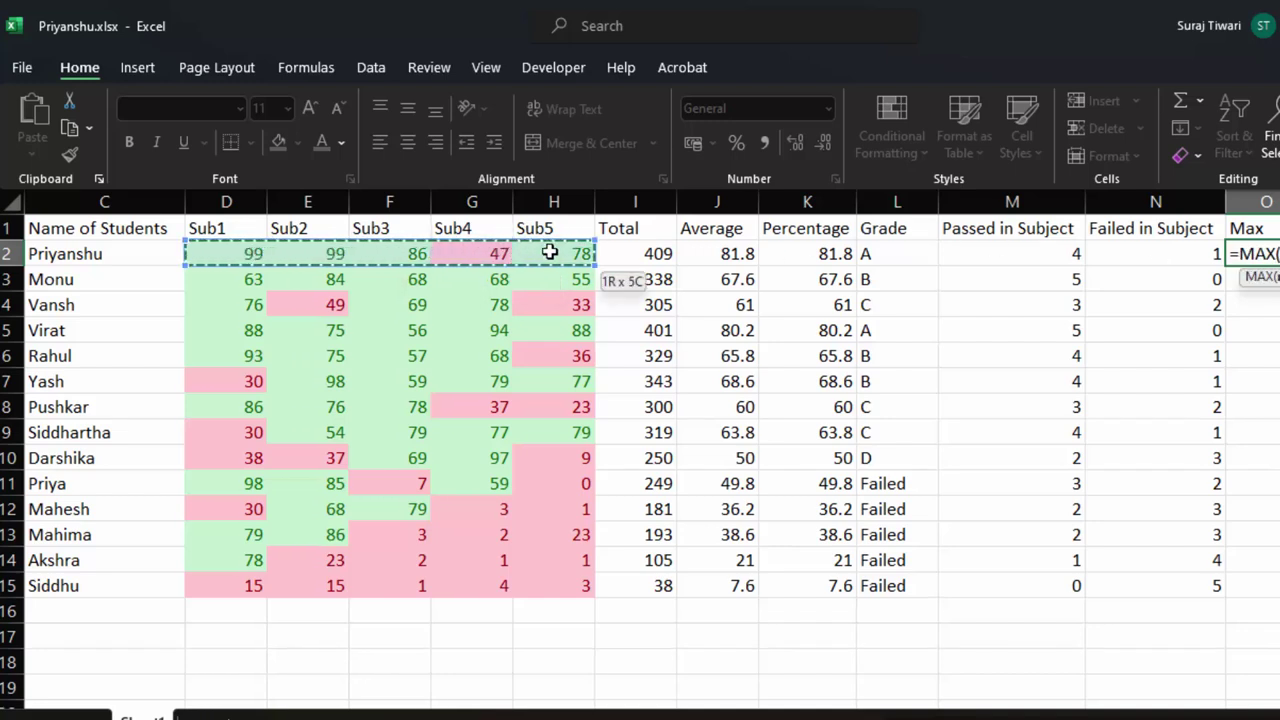
pyautogui.press('Return')
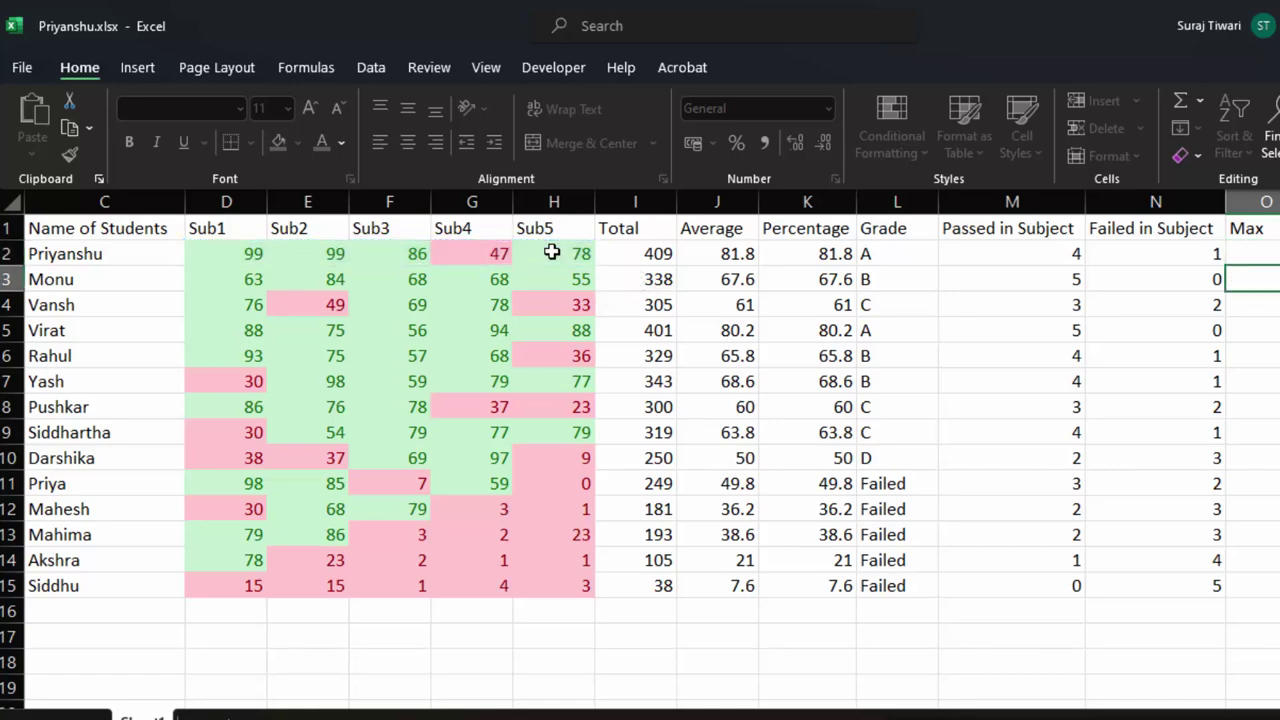
pyautogui.click(1261, 248)
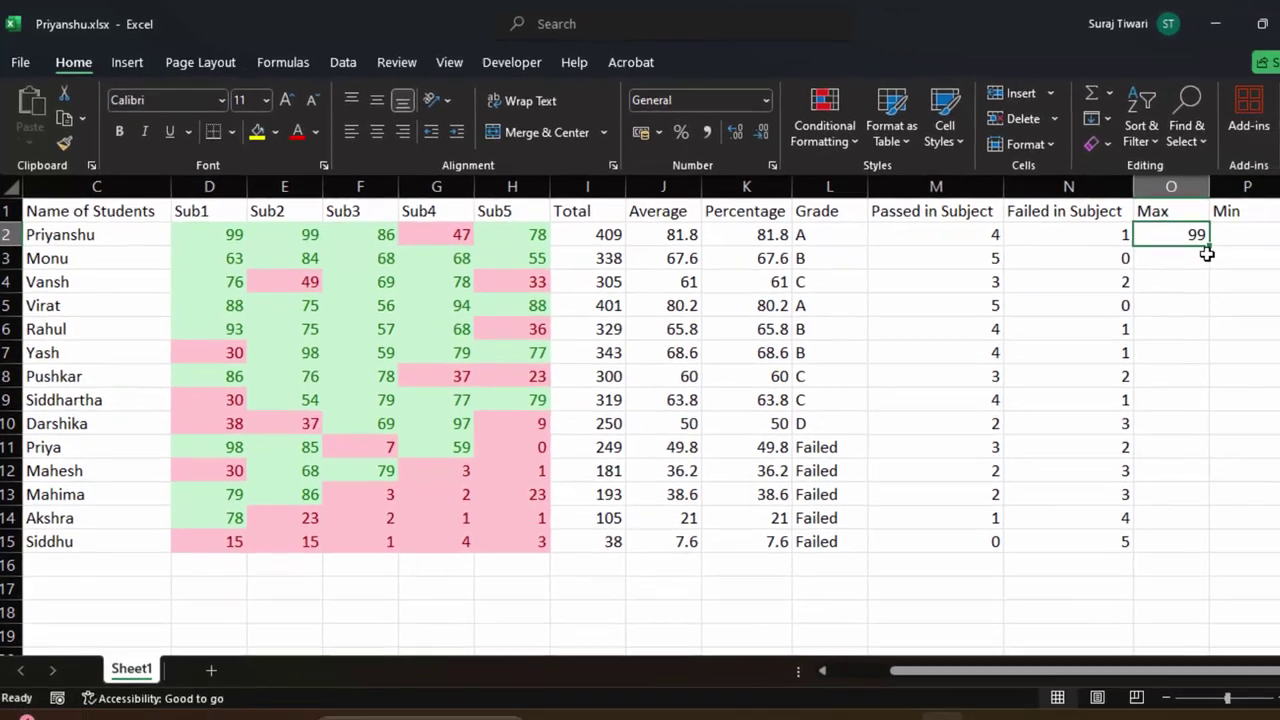
pyautogui.doubleClick(1195, 244)
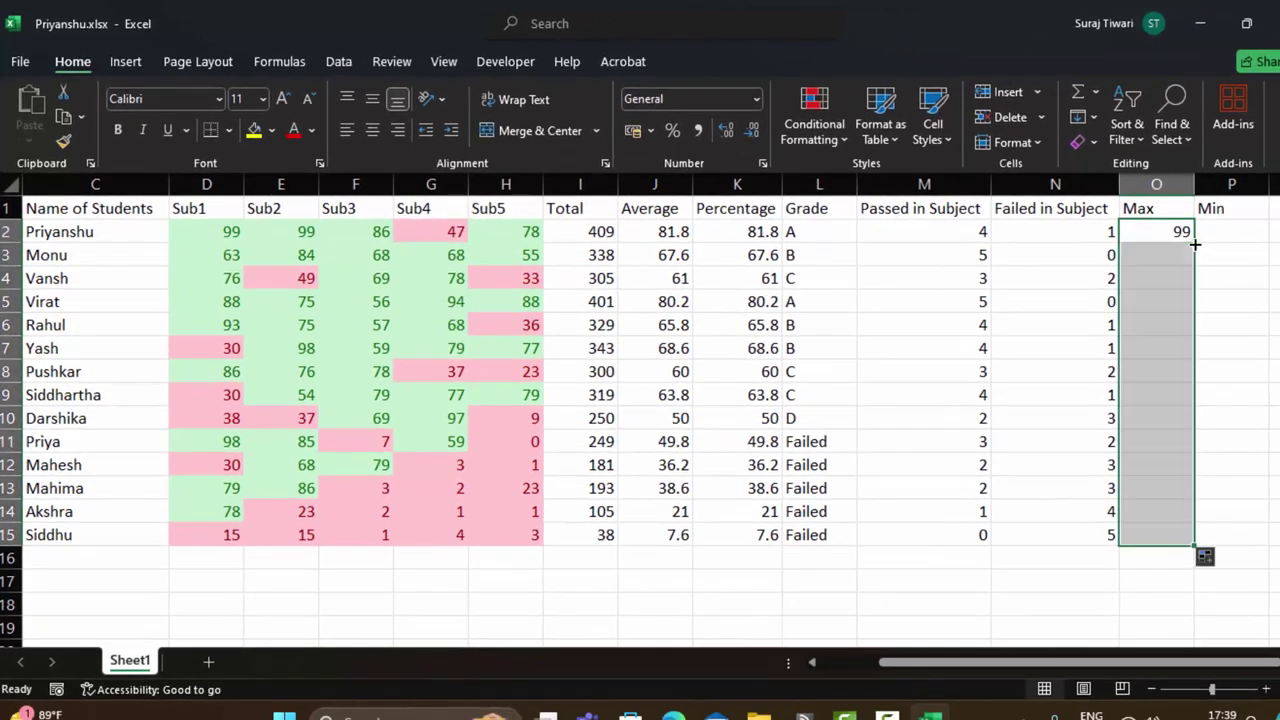
# Compare Priyanshu's subject marks against his max, noting his lowest mark of 47
pyautogui.click(215, 241)
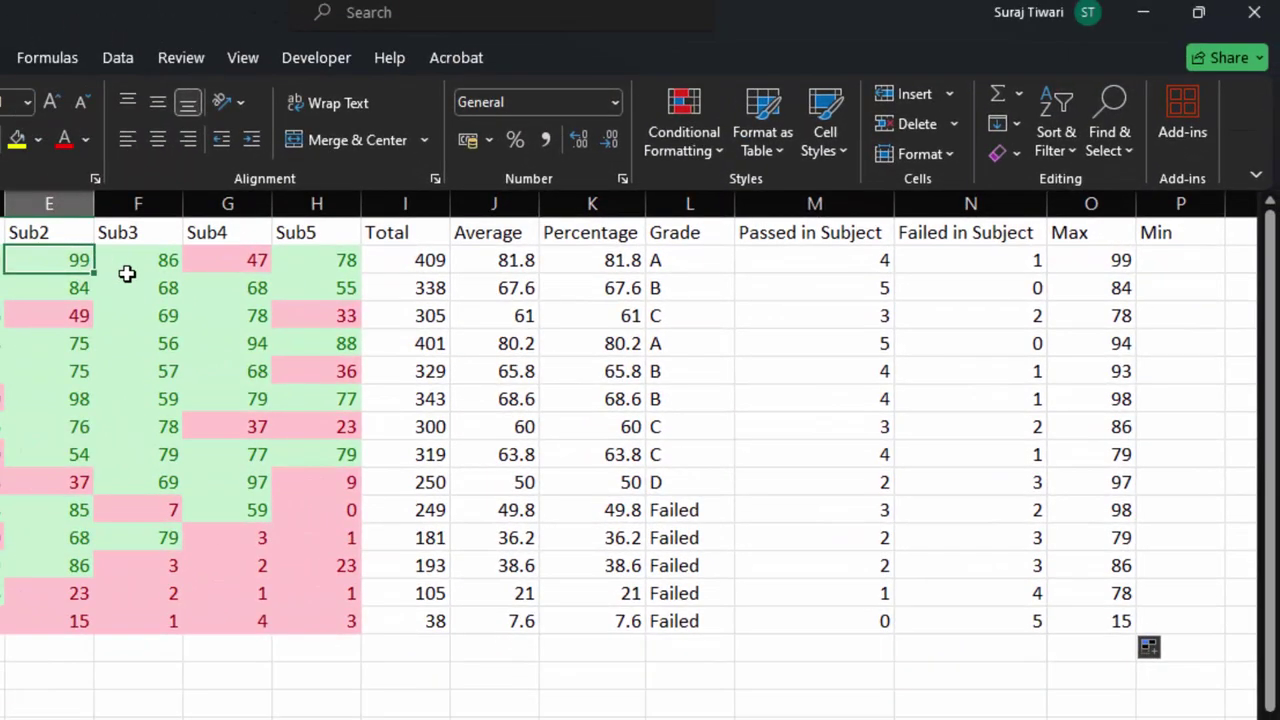
pyautogui.click(46, 248)
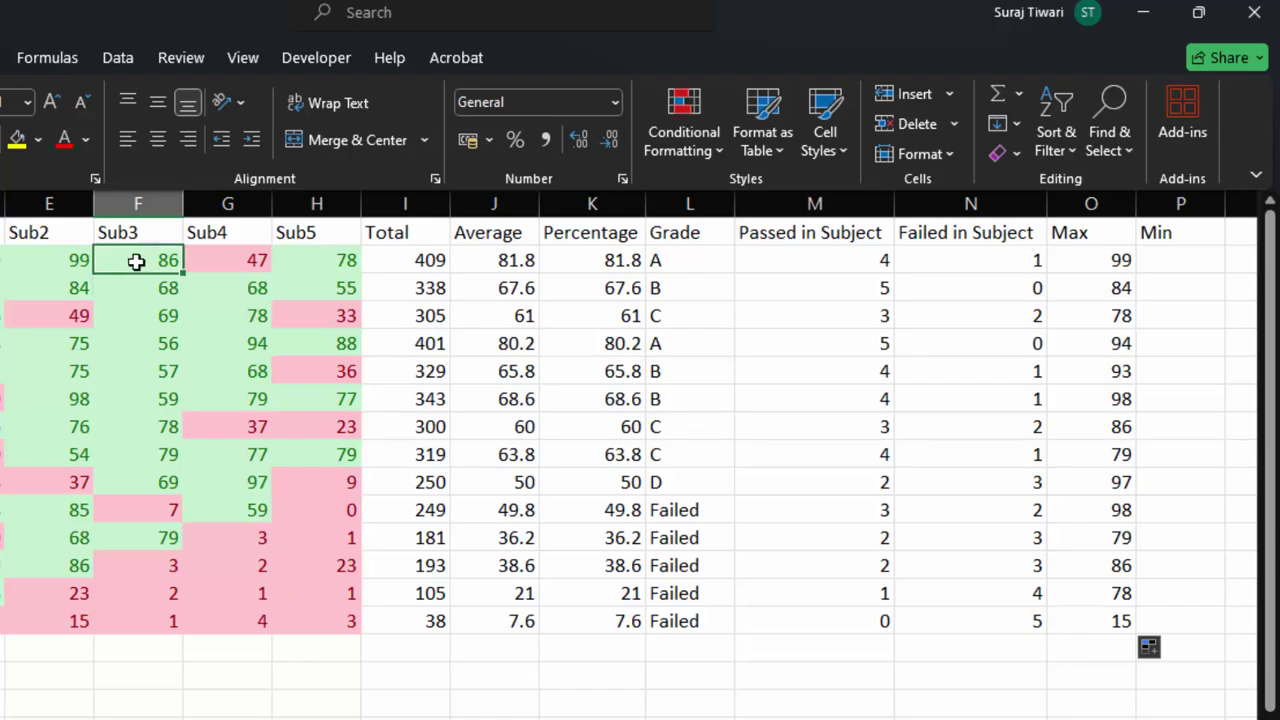
pyautogui.click(245, 260)
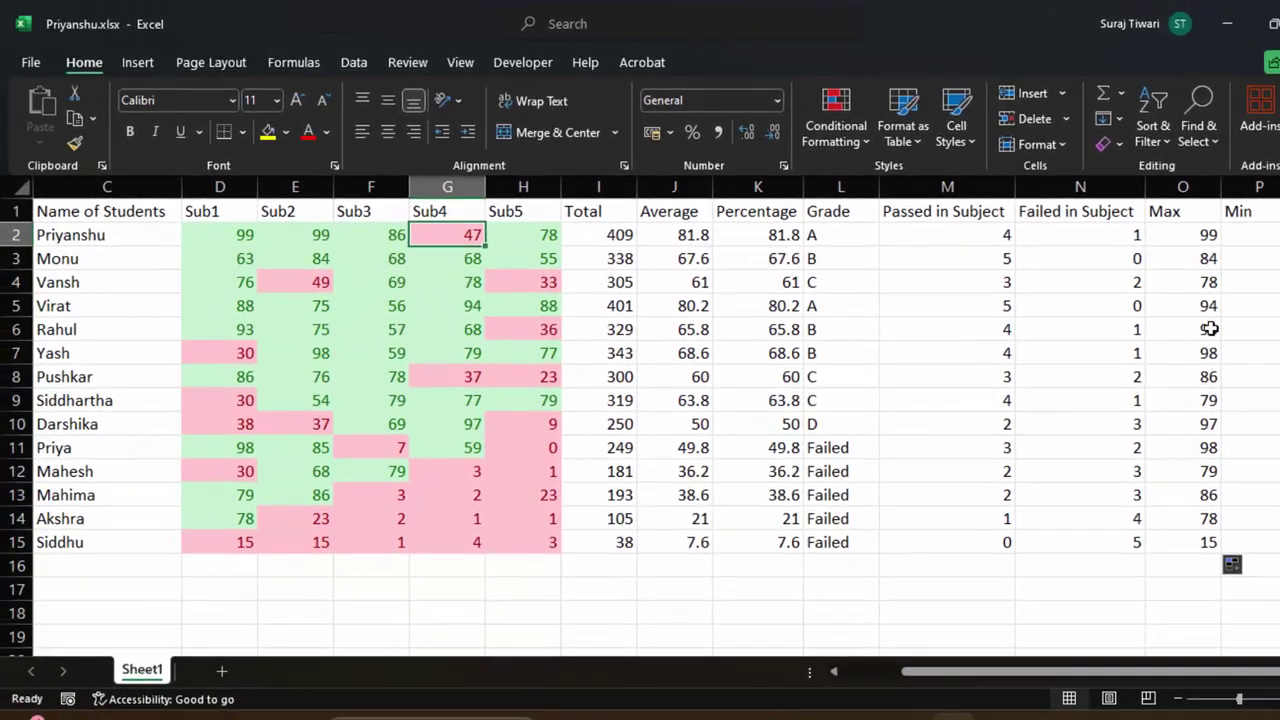
# Enter =MIN(D2:H2) in P2 and fill it down to P15, giving 47 to 1
pyautogui.click(1240, 236)
pyautogui.write('=')
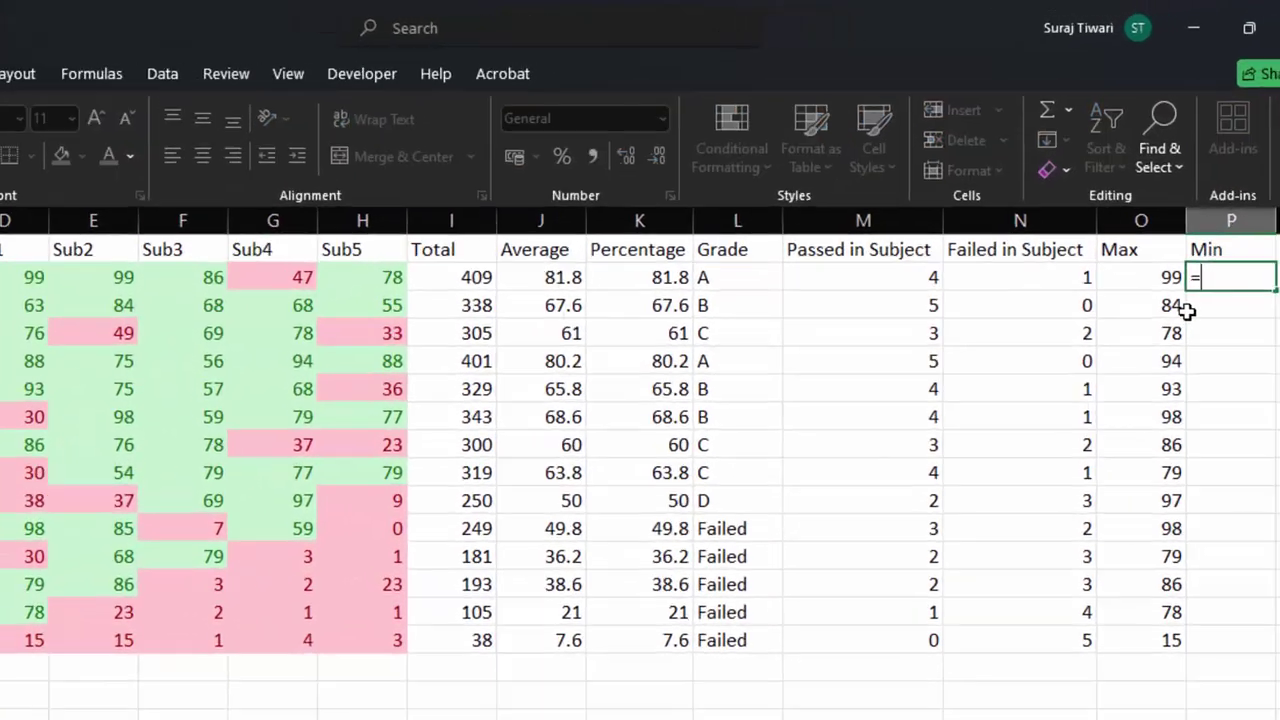
pyautogui.write('min')
pyautogui.press('Tab')
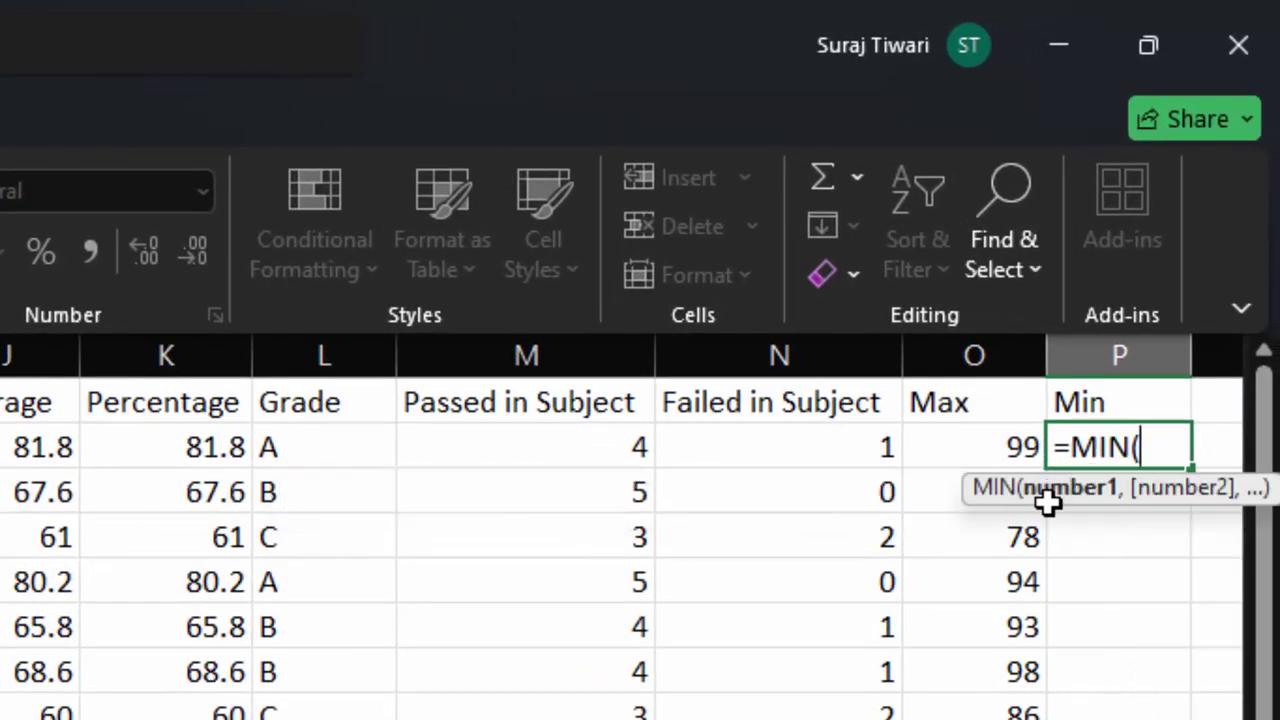
pyautogui.moveTo(107, 245); pyautogui.dragTo(395, 240)
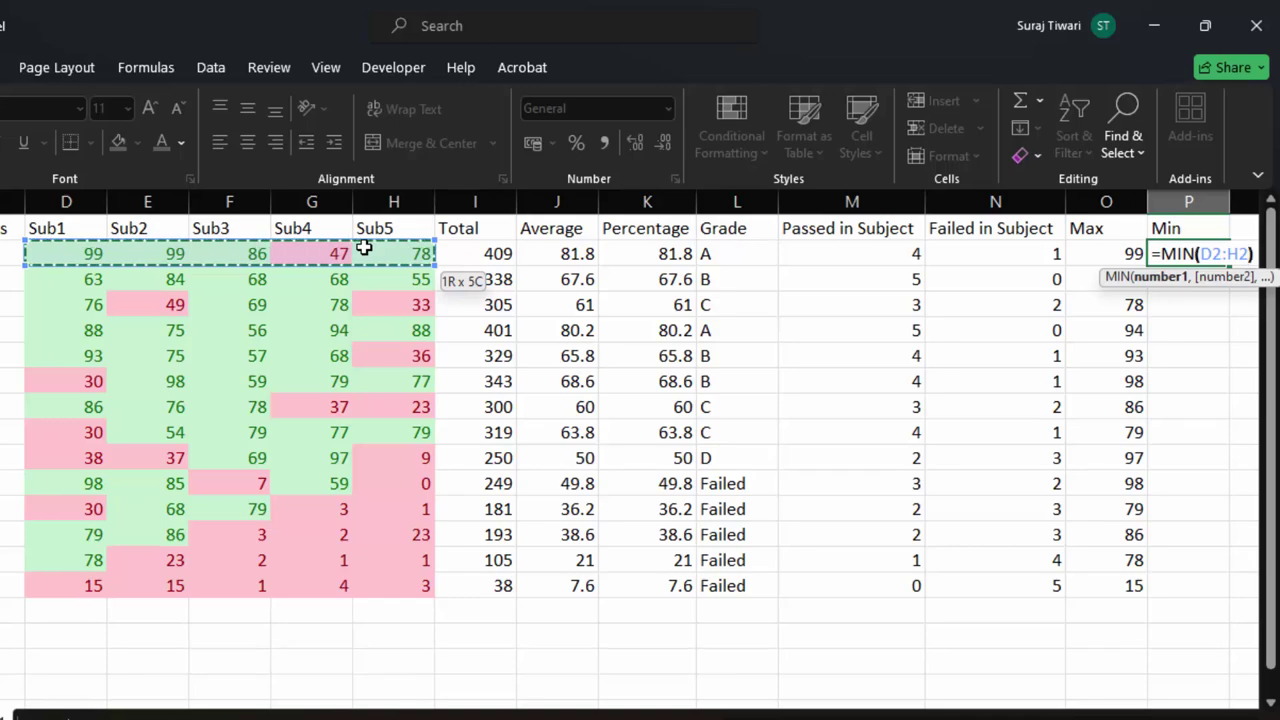
pyautogui.press('Return')
pyautogui.click(1160, 247)
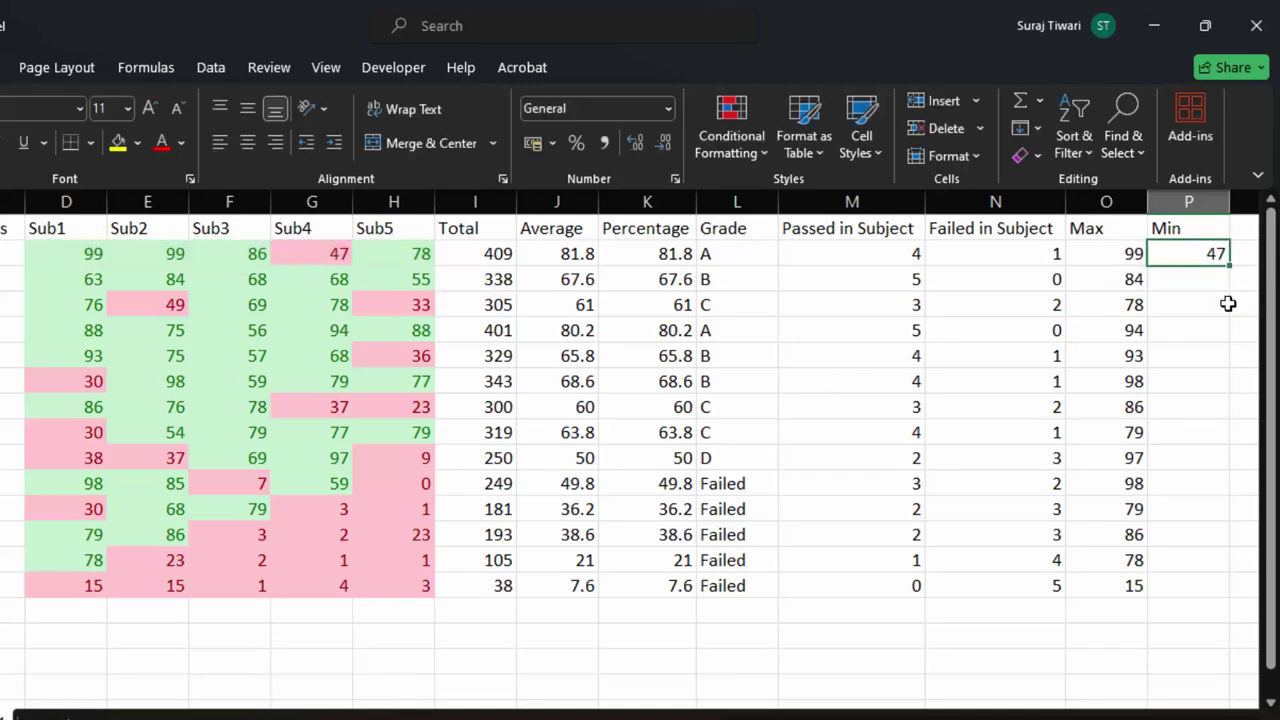
pyautogui.doubleClick(1229, 266)
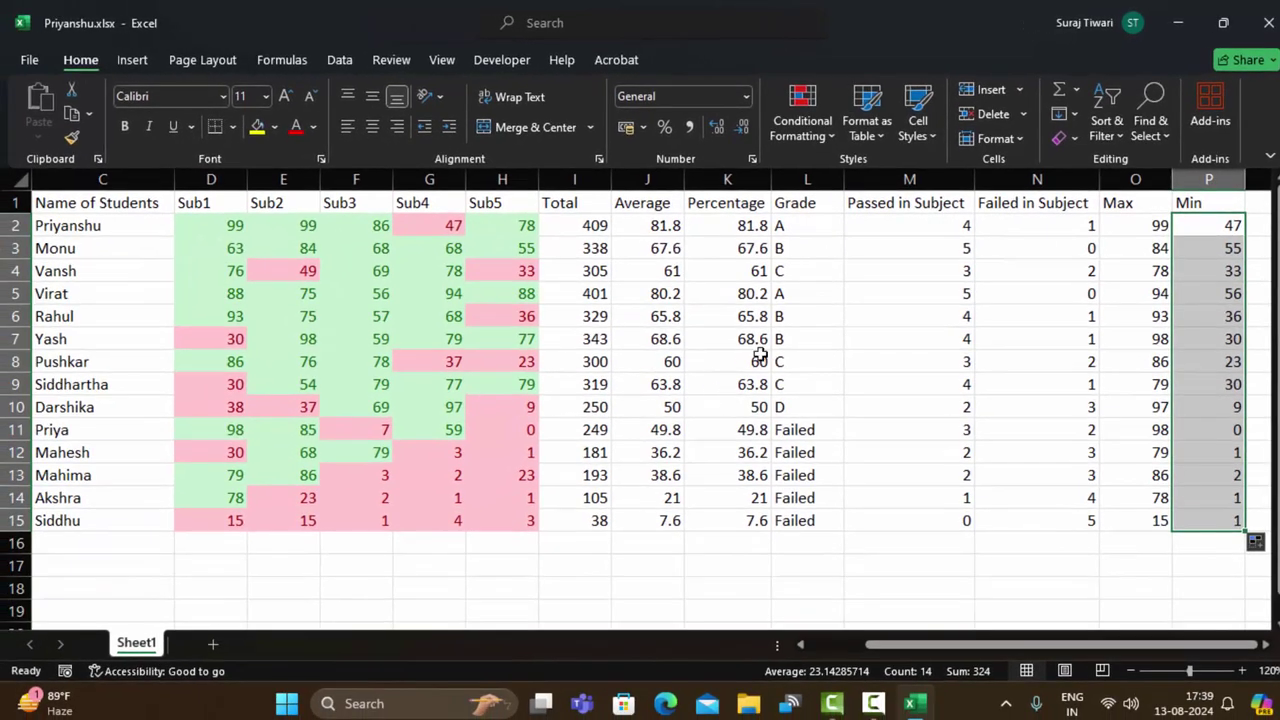
pyautogui.click(637, 343)
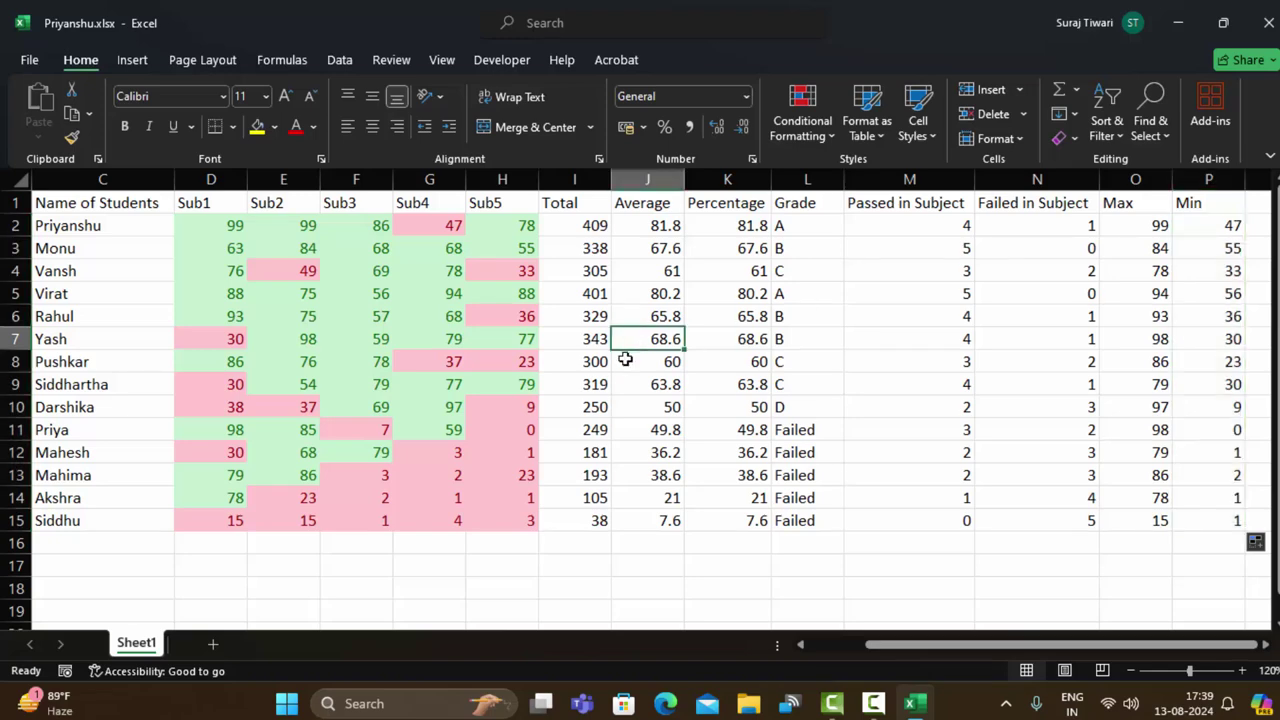
pyautogui.hotkey('ctrl', 'a')
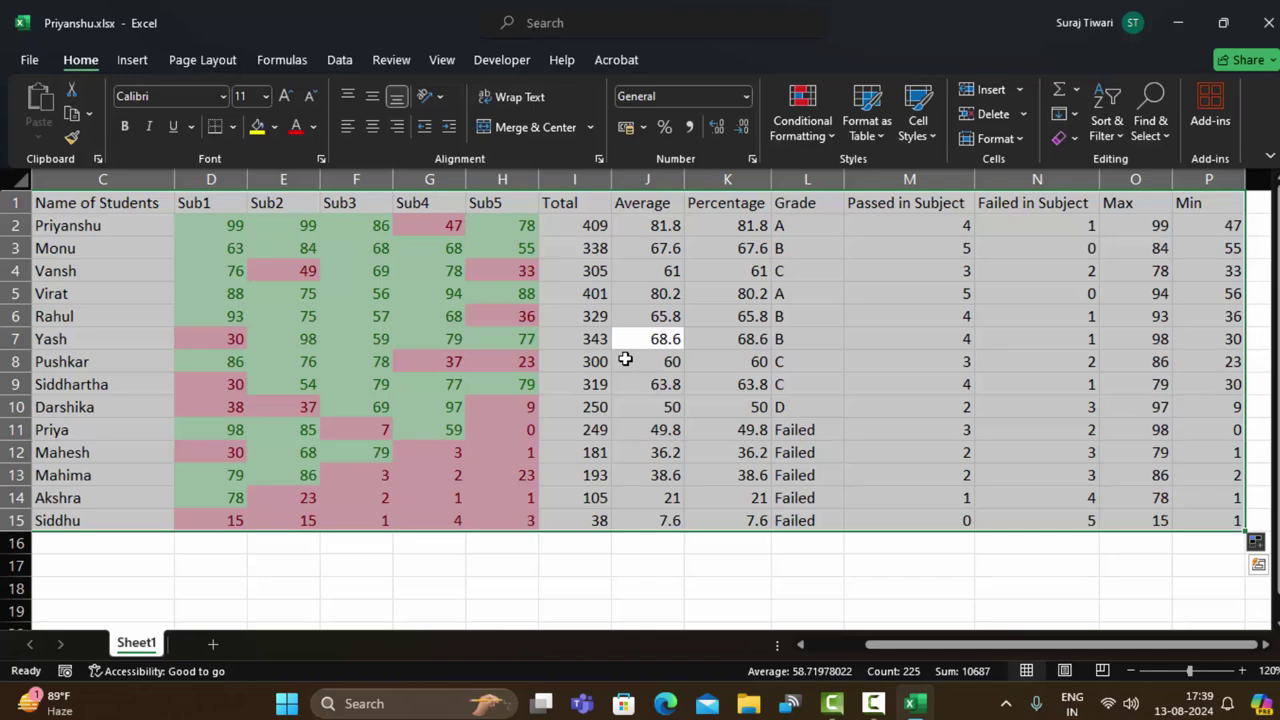
pyautogui.press('alt')
pyautogui.press('h')
pyautogui.press('b')
pyautogui.press('a')
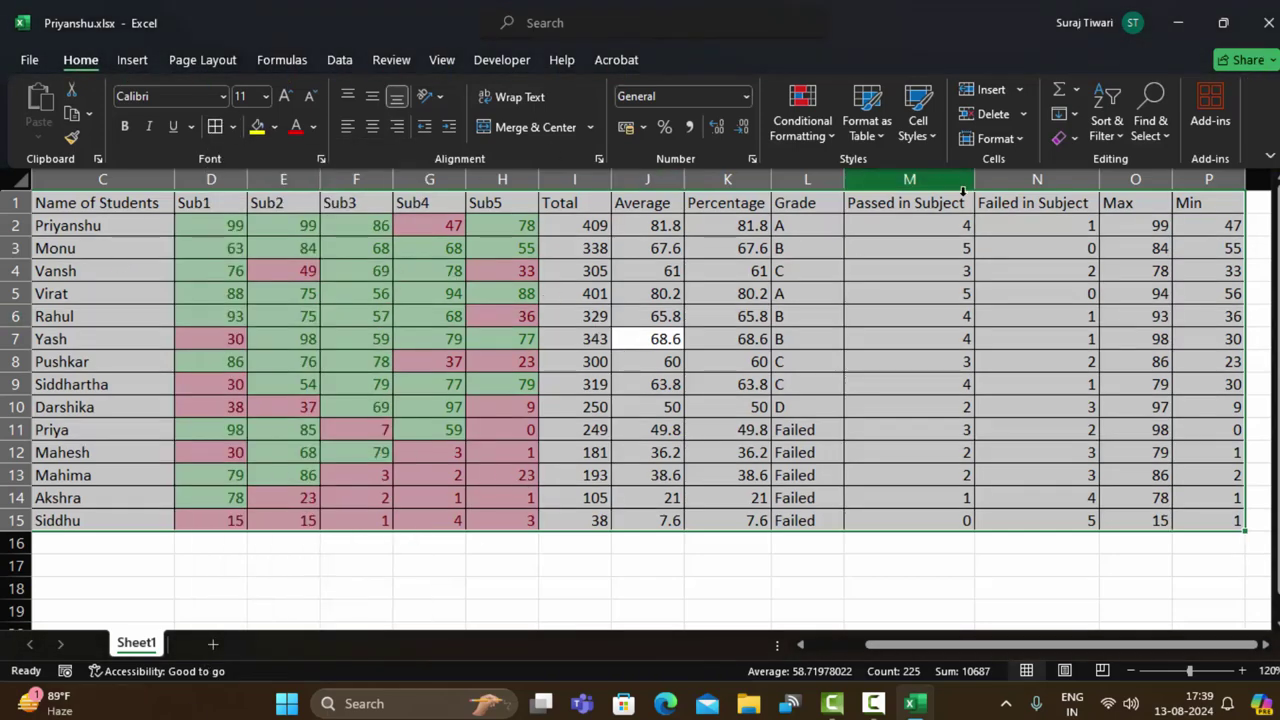
pyautogui.moveTo(89, 203); pyautogui.dragTo(1178, 203)
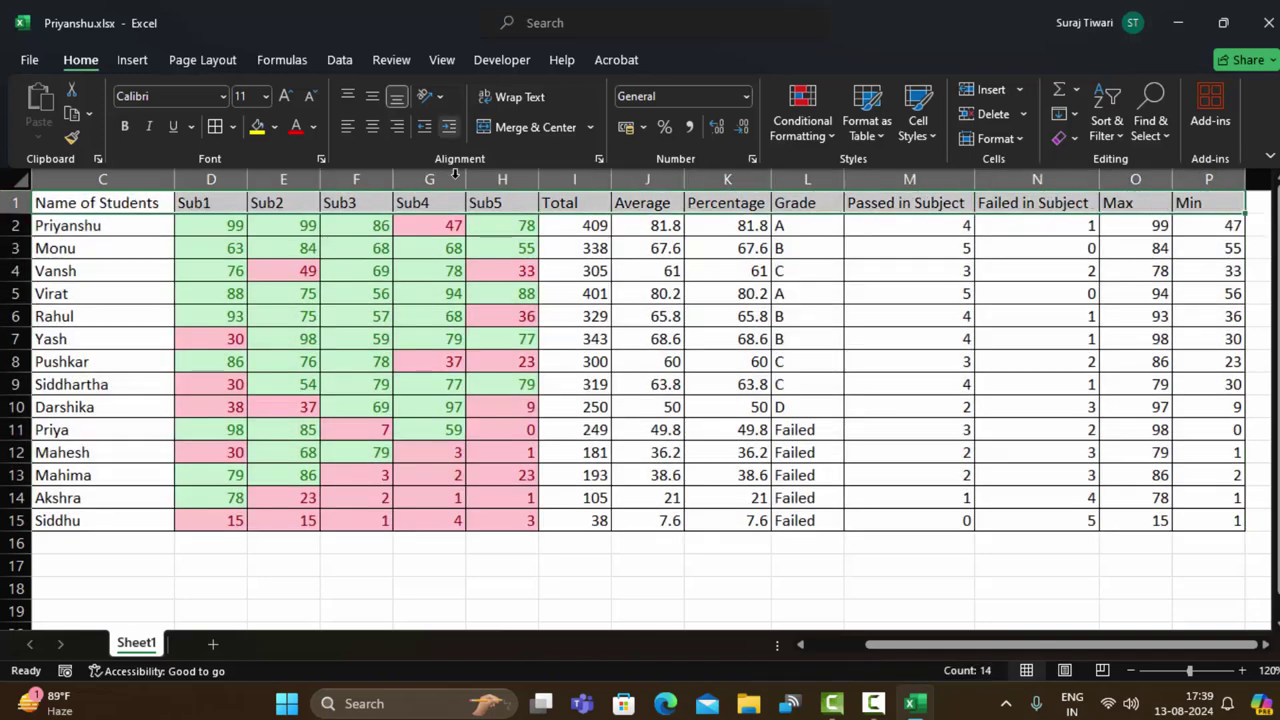
pyautogui.click(257, 130)
pyautogui.click(449, 585)
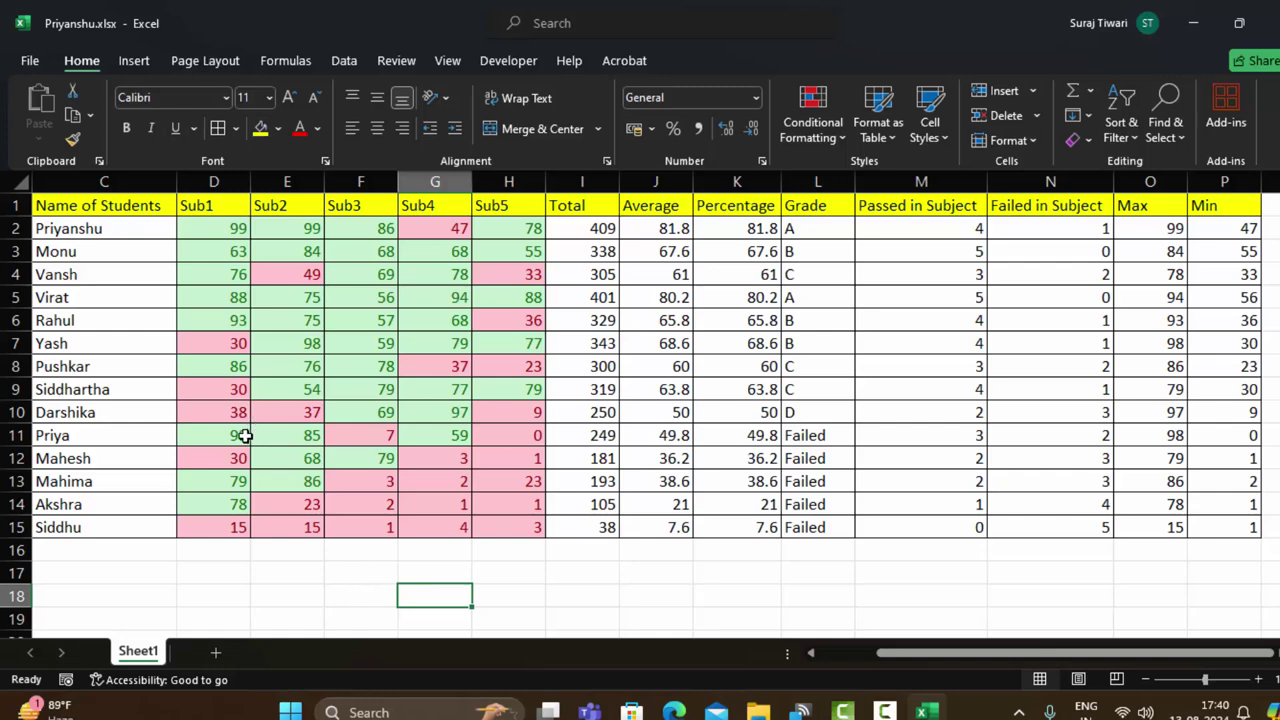
pyautogui.click(124, 297)
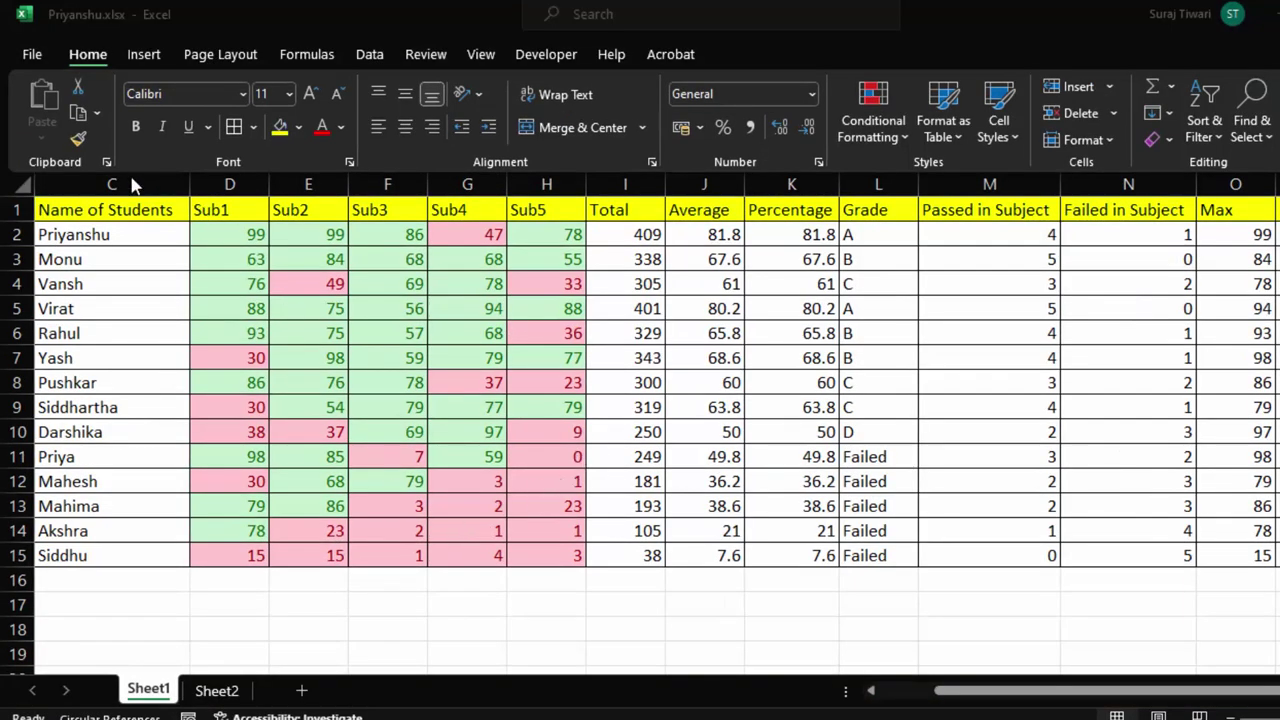
# Copy the yellow Roll Number heading from B1 into B17
pyautogui.click(944, 692)
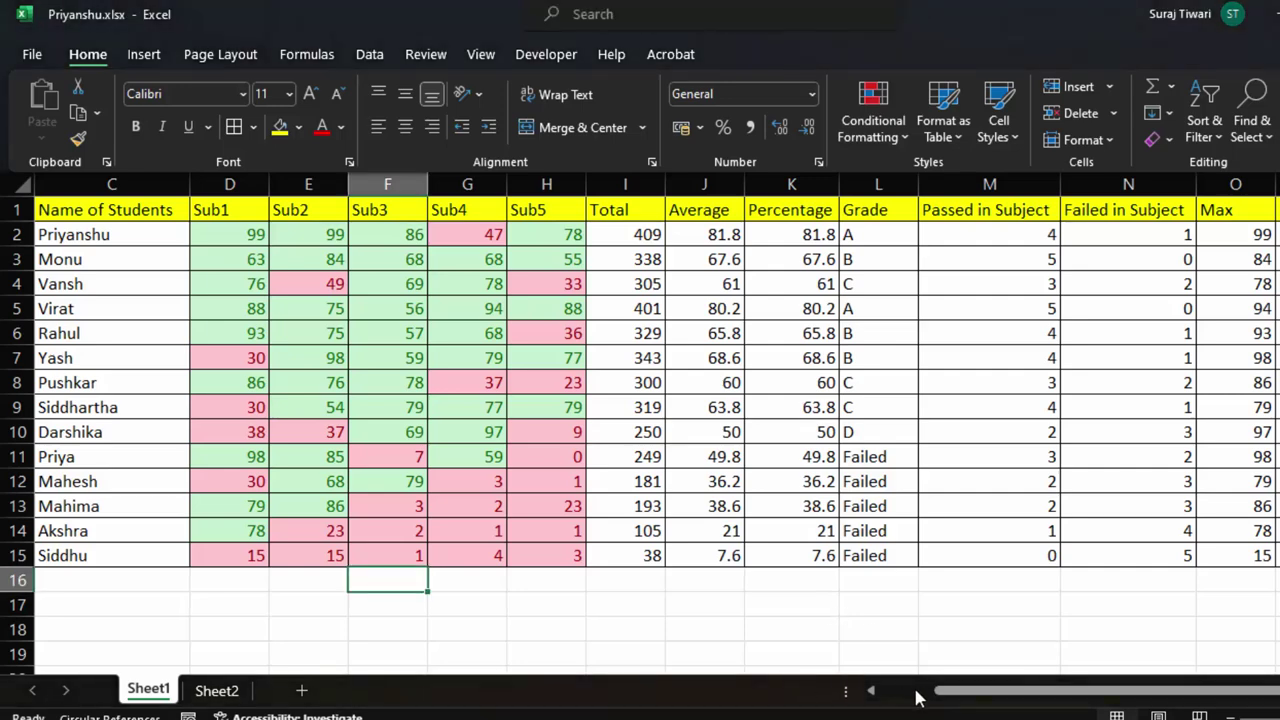
pyautogui.moveTo(916, 697); pyautogui.dragTo(862, 697)
pyautogui.click(182, 212)
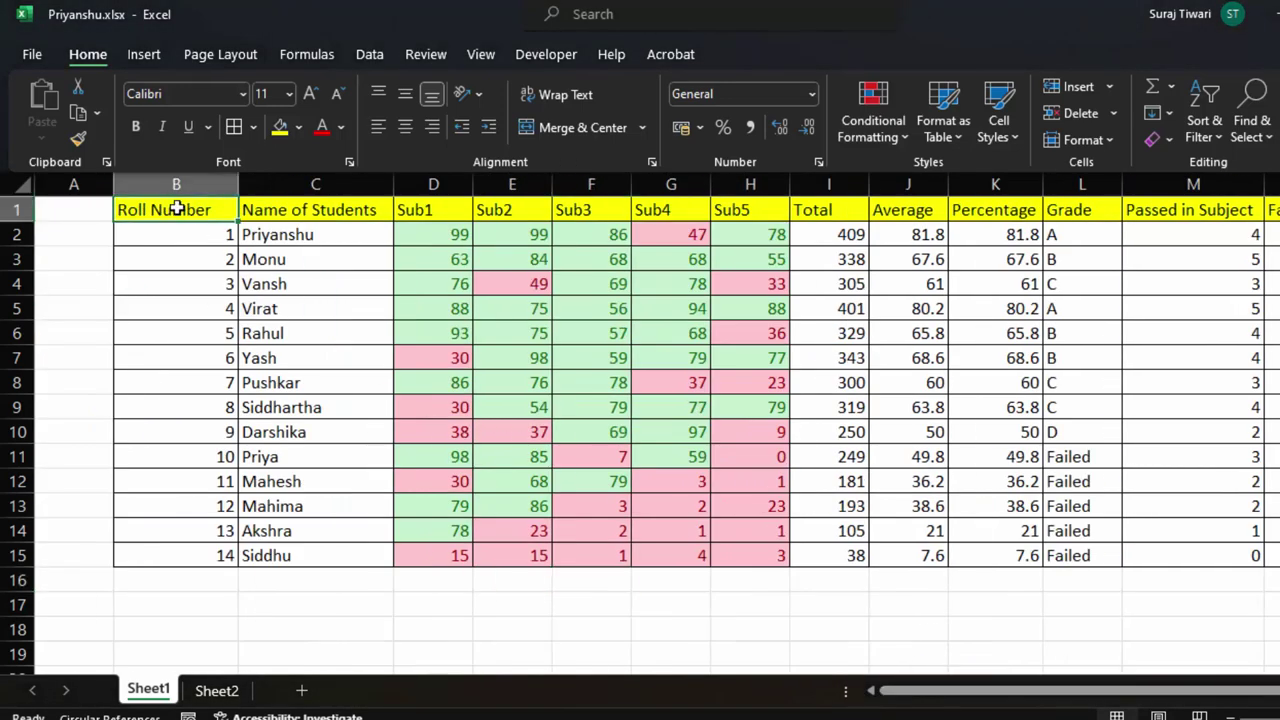
pyautogui.rightClick(178, 208)
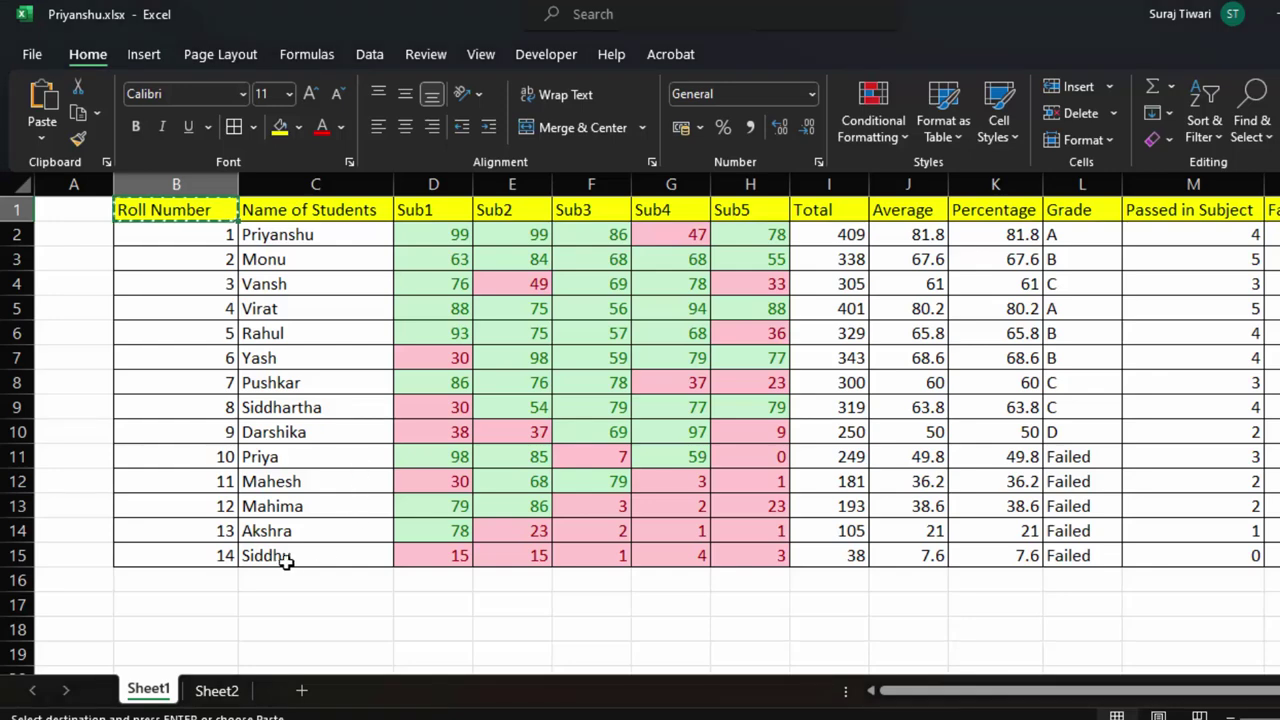
pyautogui.click(224, 607)
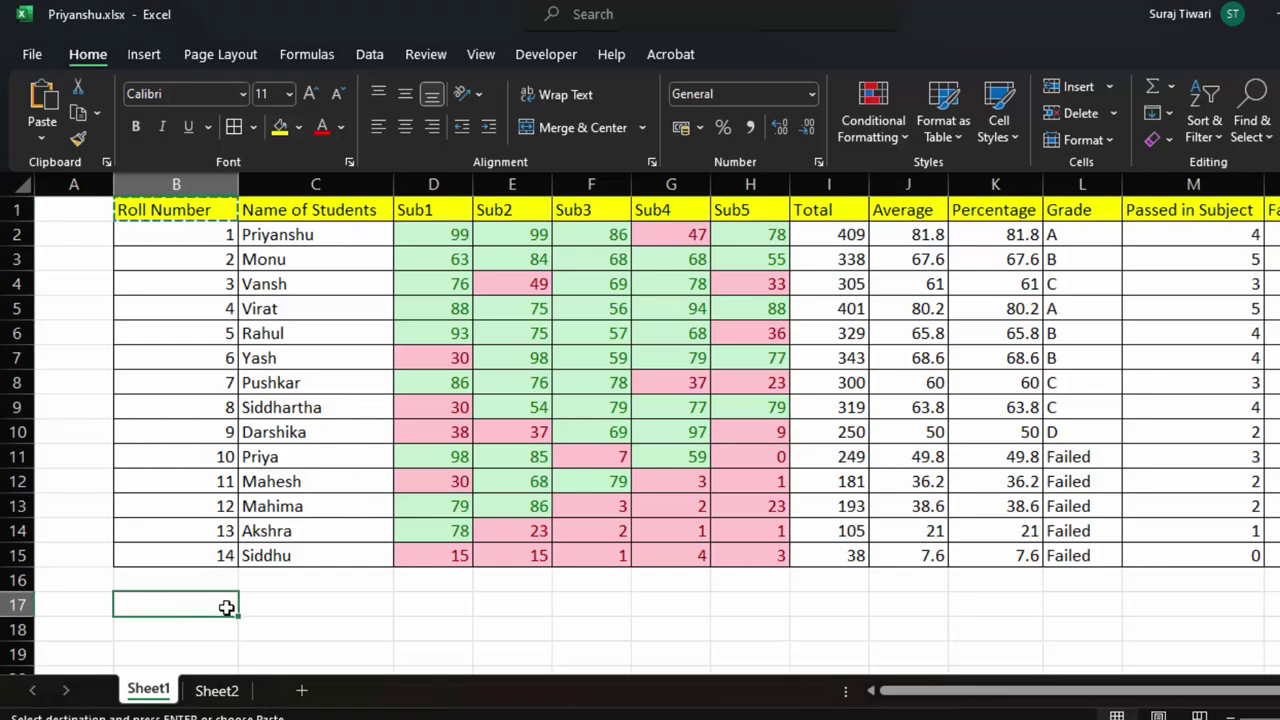
pyautogui.write('Roll Number')
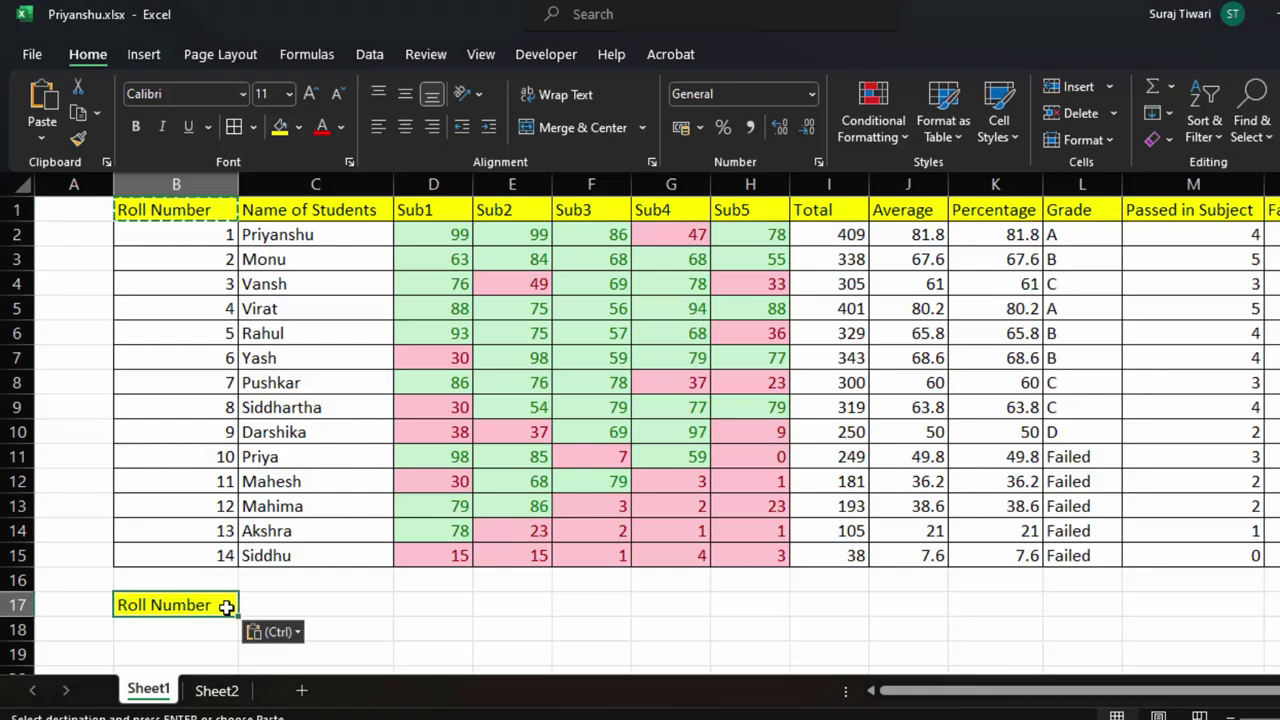
# Copy the Total heading from I1 into C17
pyautogui.click(311, 614)
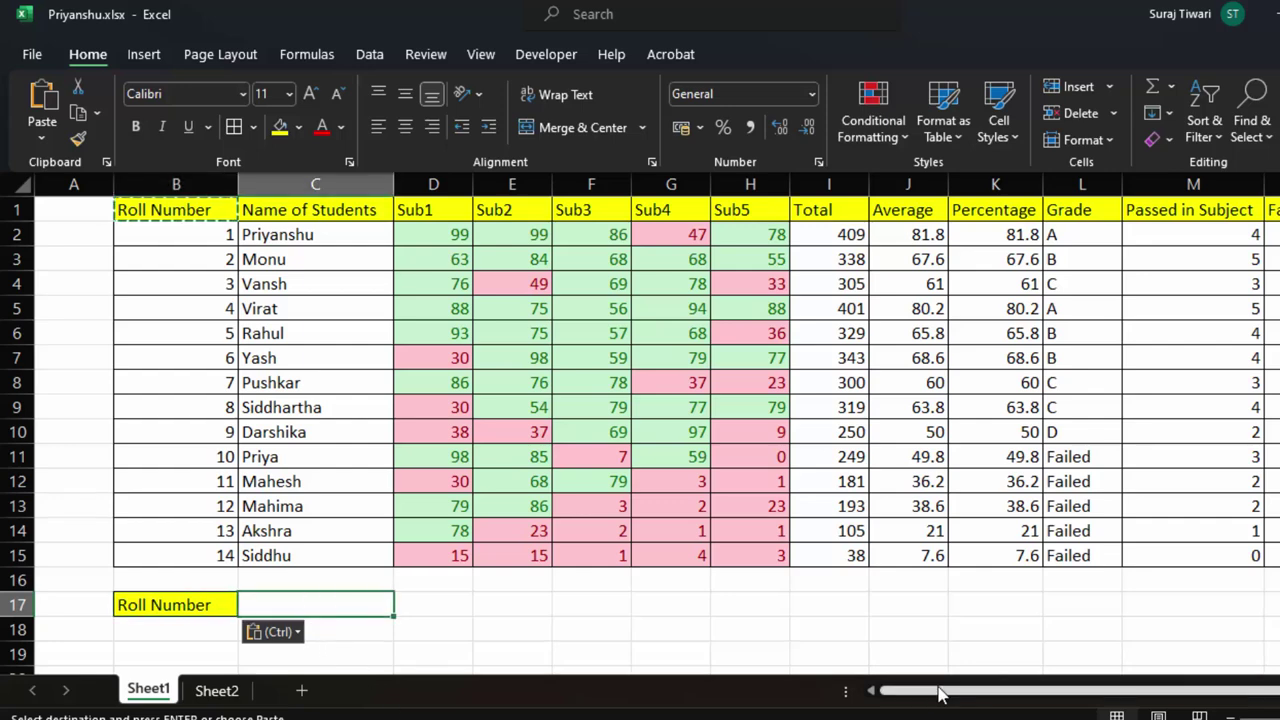
pyautogui.moveTo(937, 691); pyautogui.dragTo(1040, 712)
pyautogui.moveTo(1128, 708); pyautogui.dragTo(1128, 708)
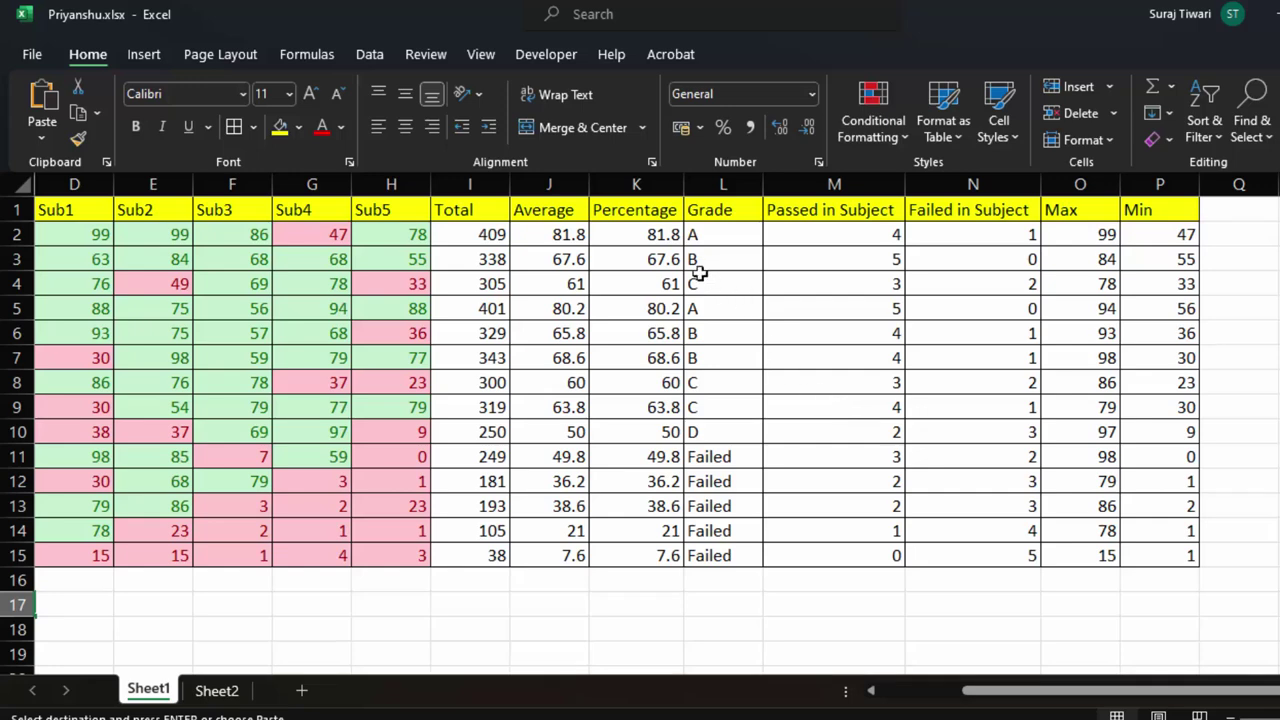
pyautogui.click(467, 216)
pyautogui.rightClick(469, 219)
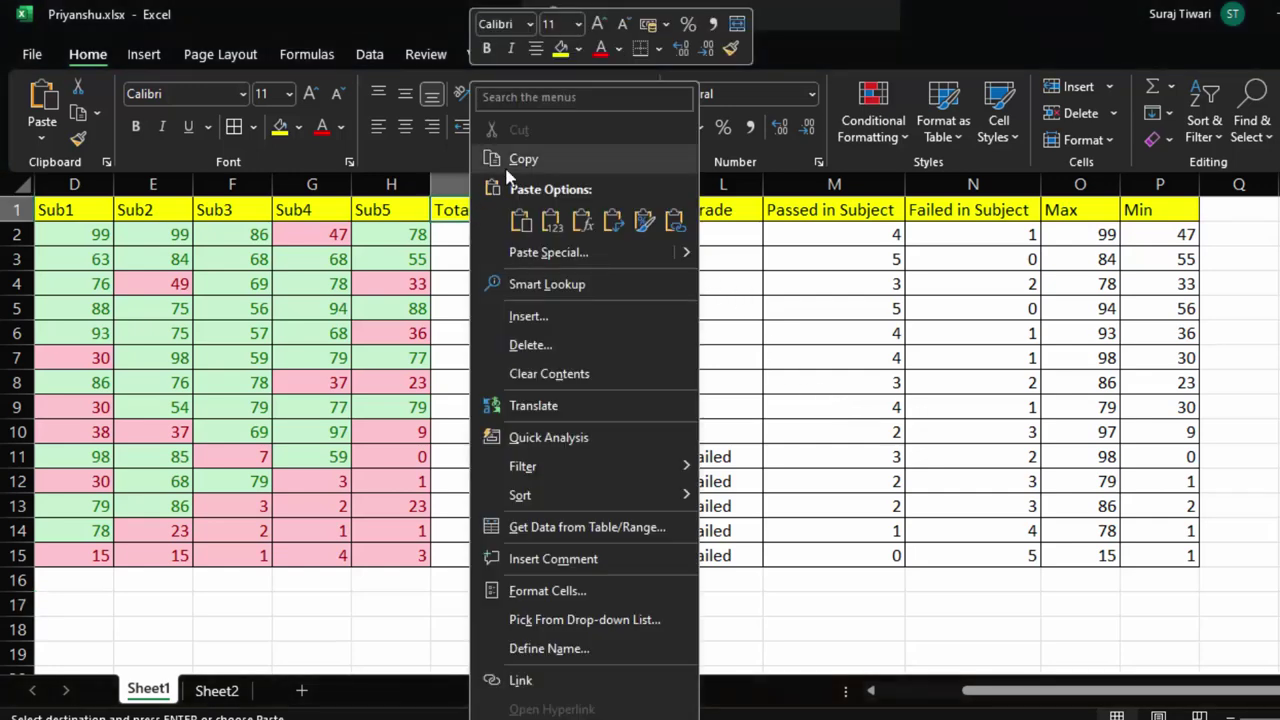
pyautogui.press('Escape')
pyautogui.moveTo(1007, 697); pyautogui.dragTo(613, 684)
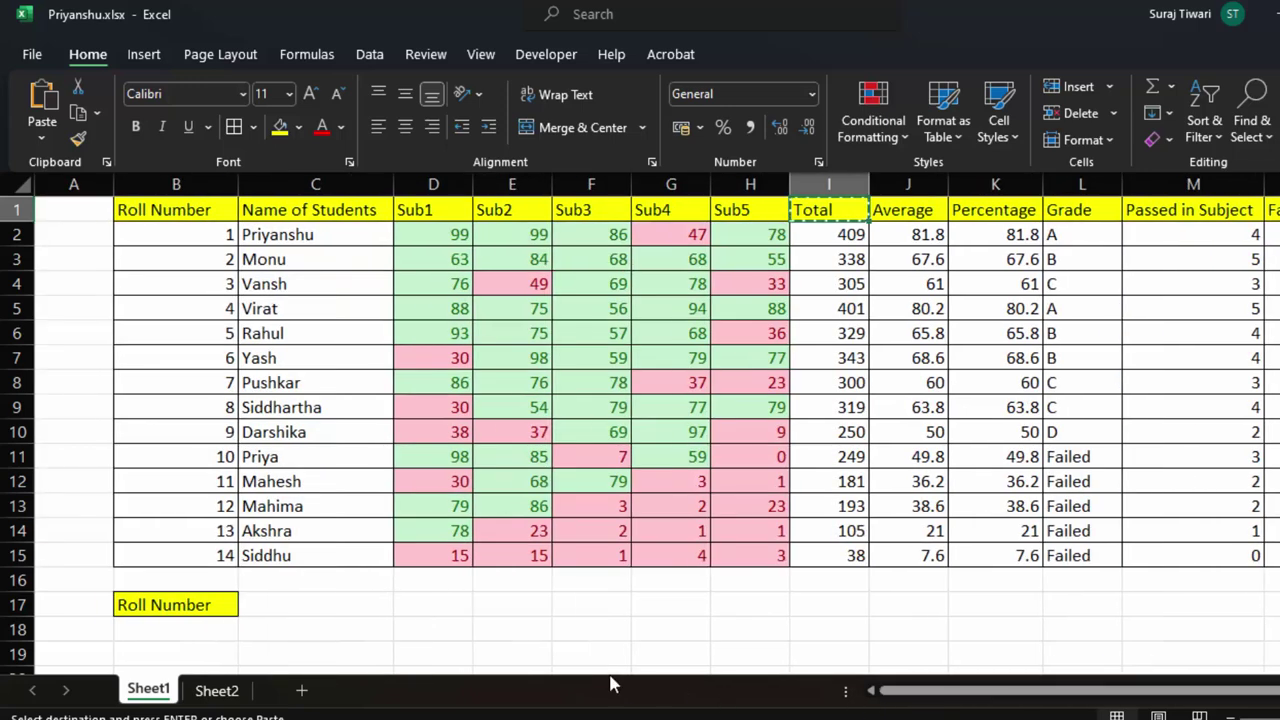
pyautogui.click(334, 618)
pyautogui.click(334, 596)
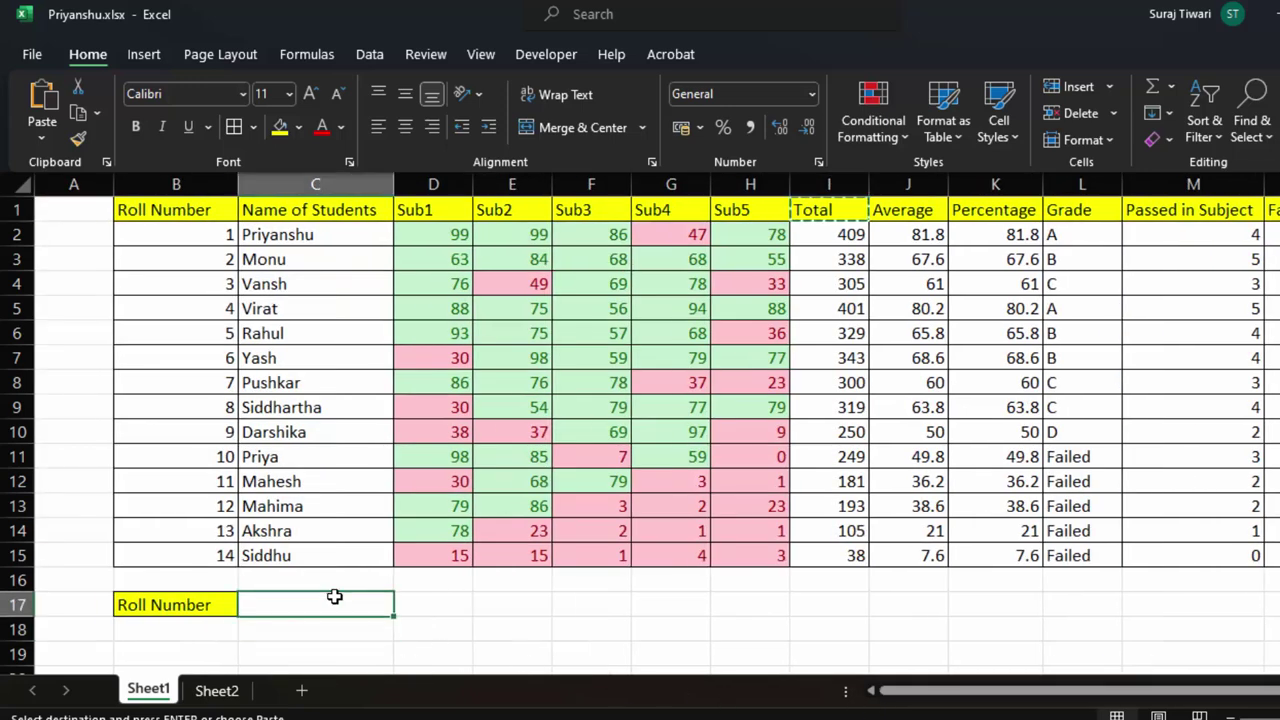
pyautogui.write('Total')
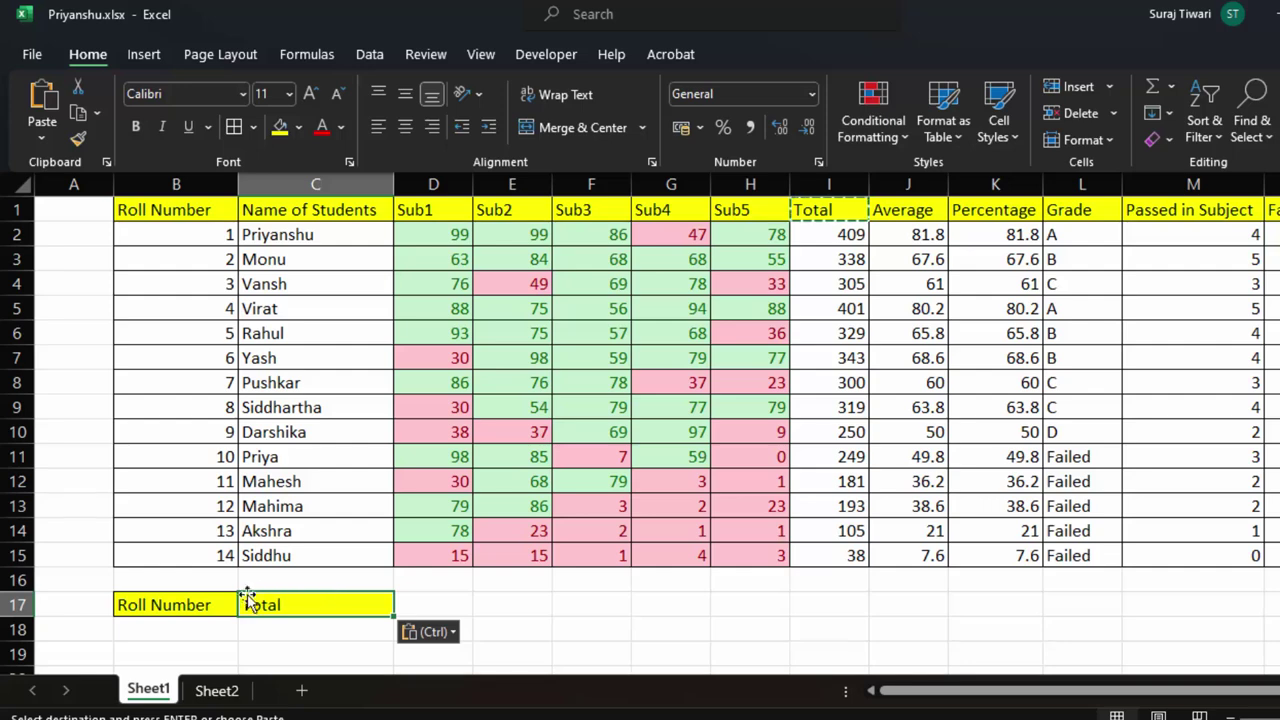
pyautogui.click(217, 629)
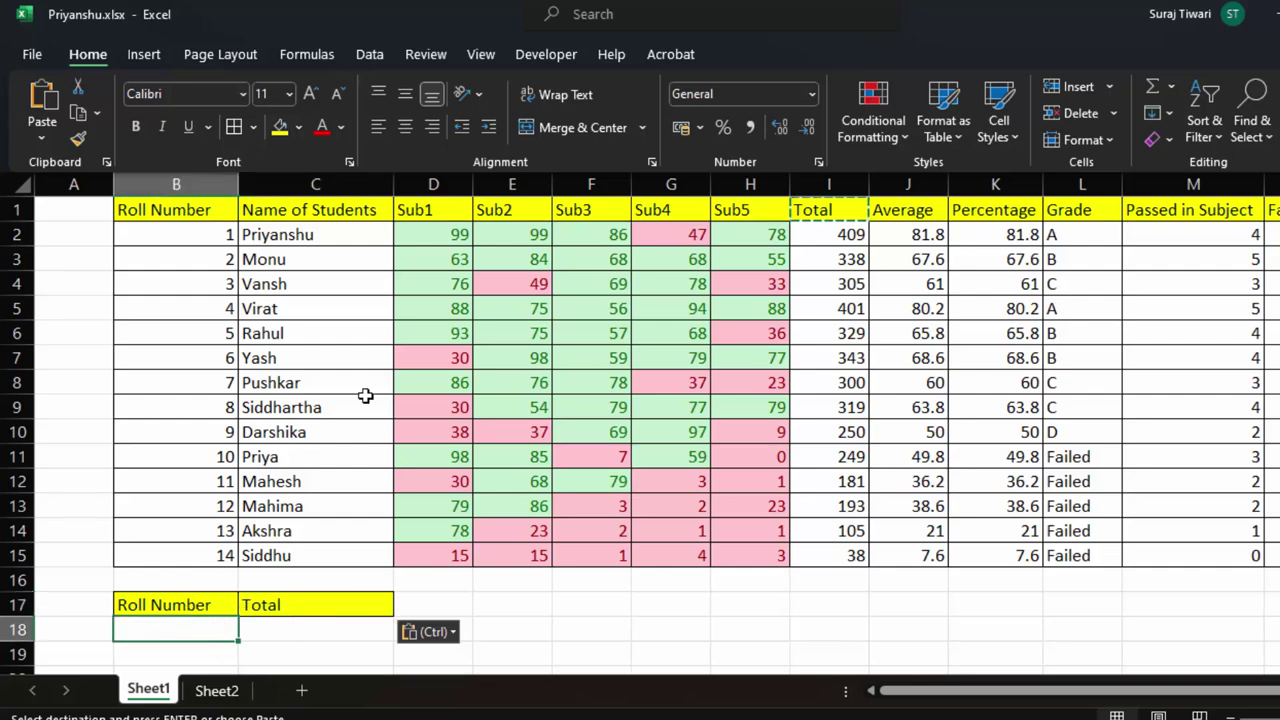
# Add List data validation to B18 with source =$B$2:$B$15
pyautogui.click(369, 54)
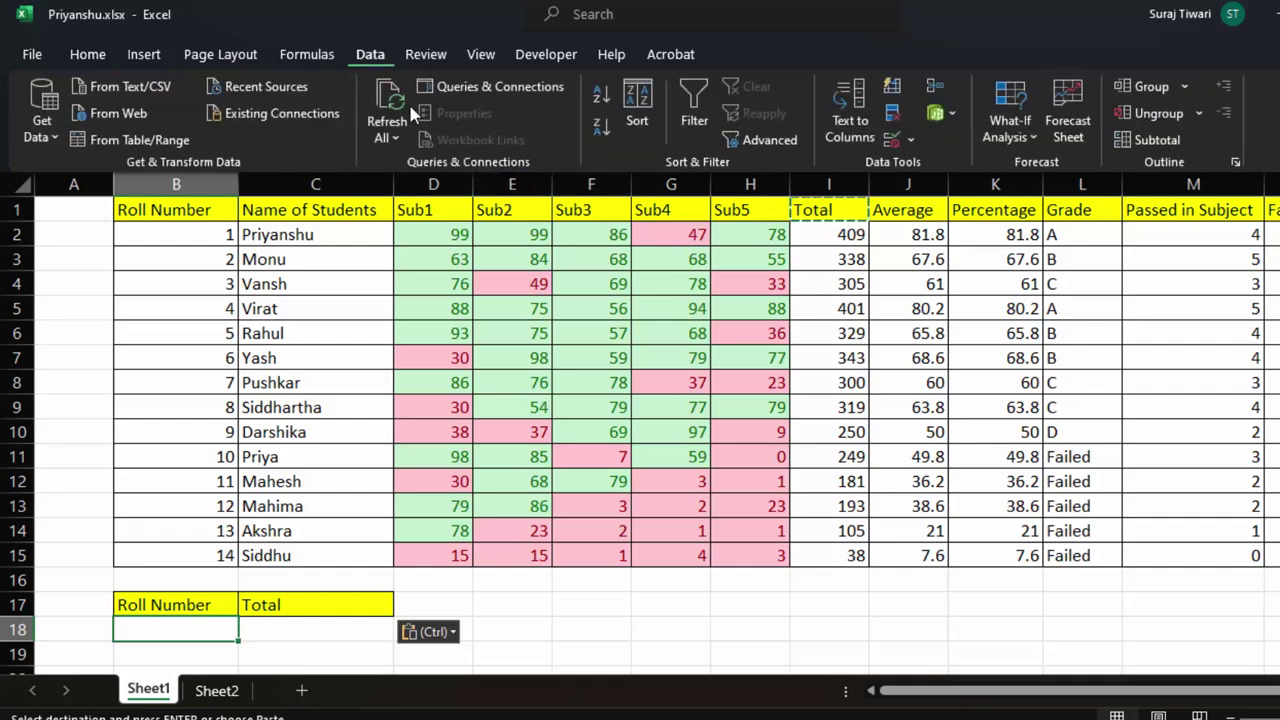
pyautogui.click(911, 138)
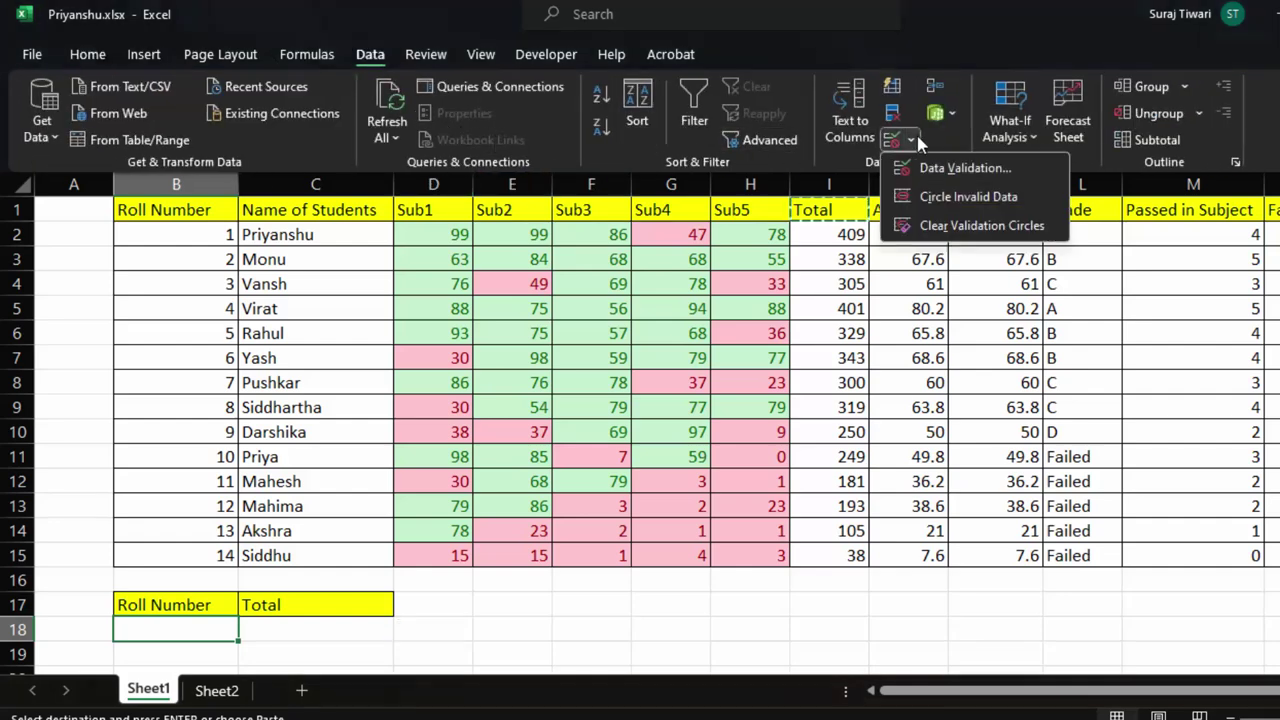
pyautogui.click(912, 150)
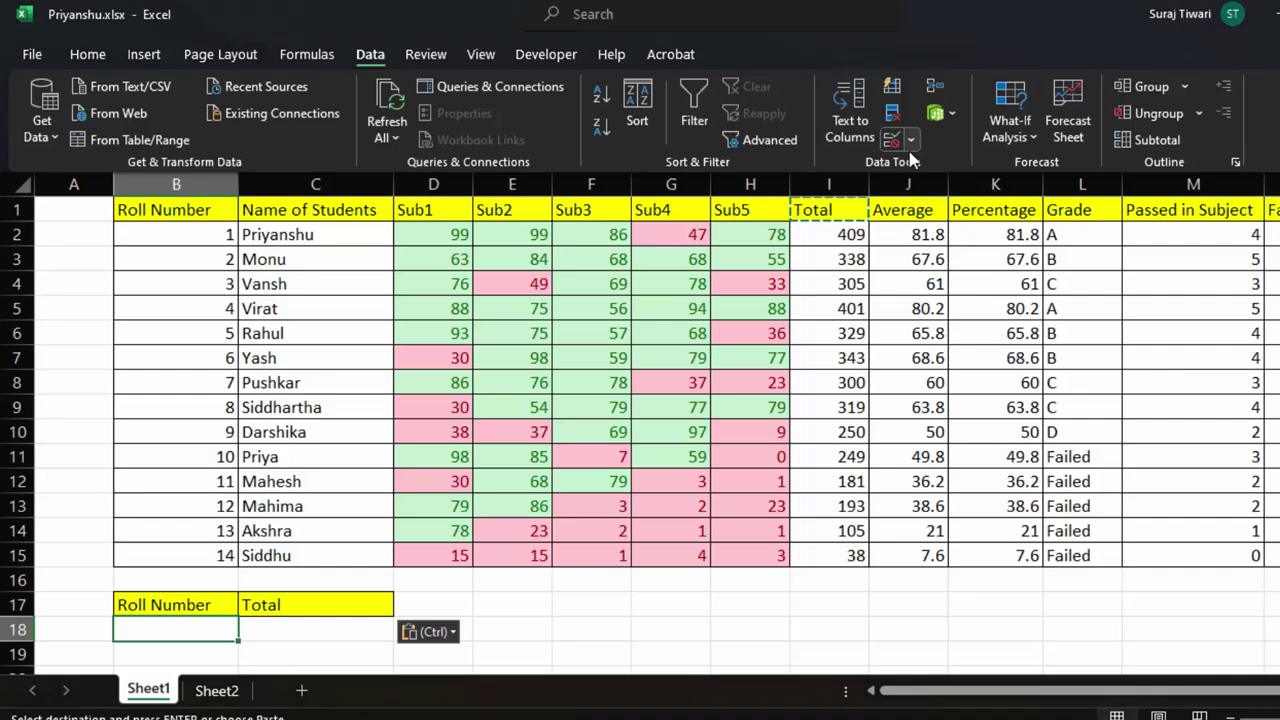
pyautogui.click(911, 140)
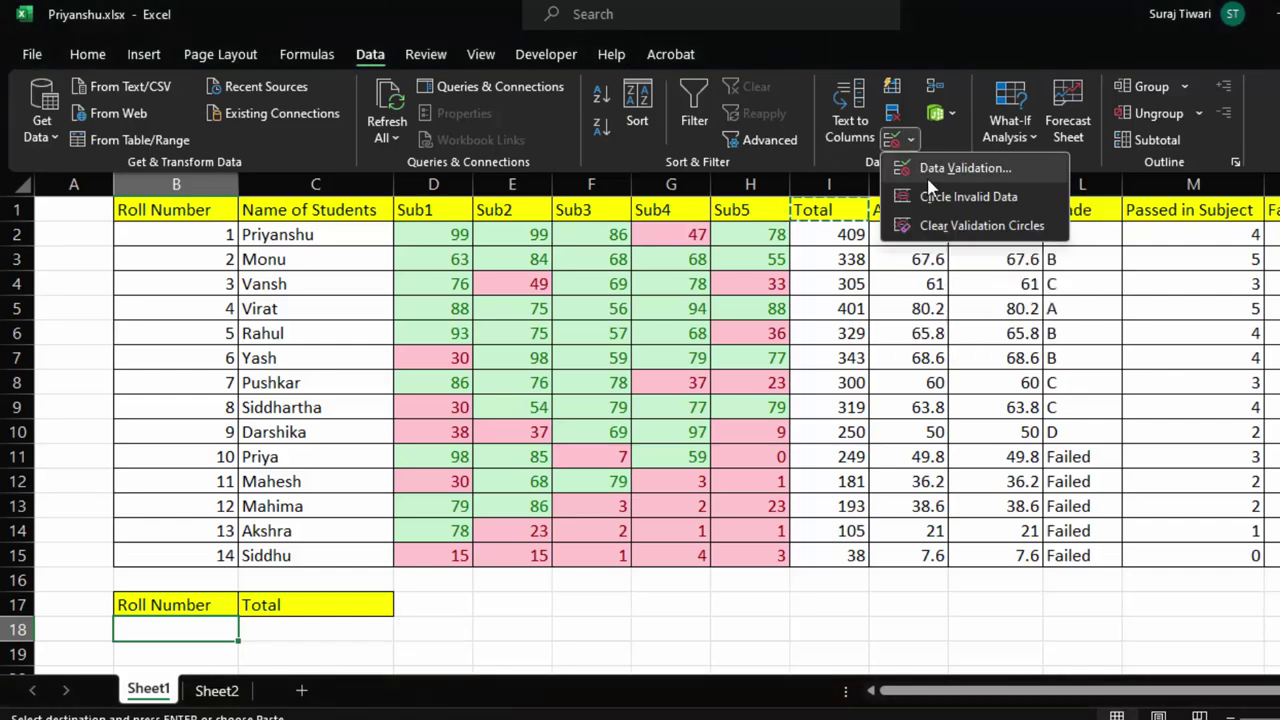
pyautogui.click(960, 168)
pyautogui.click(625, 257)
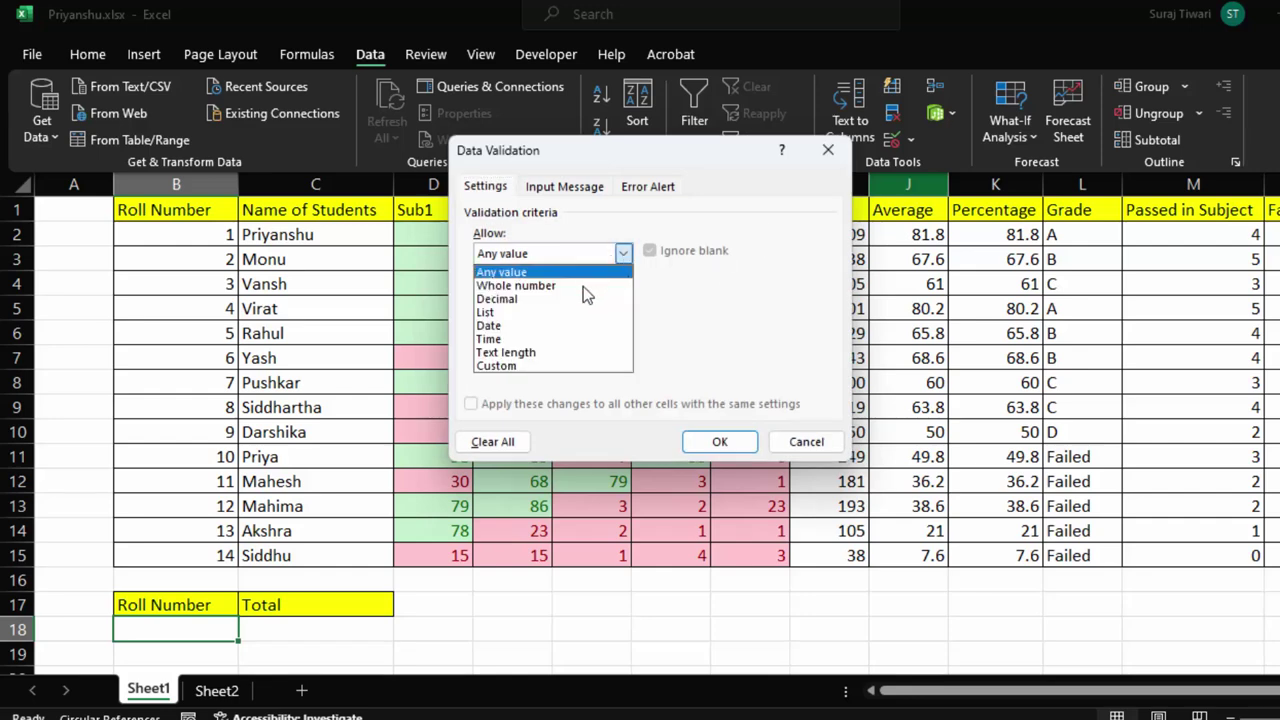
pyautogui.click(540, 309)
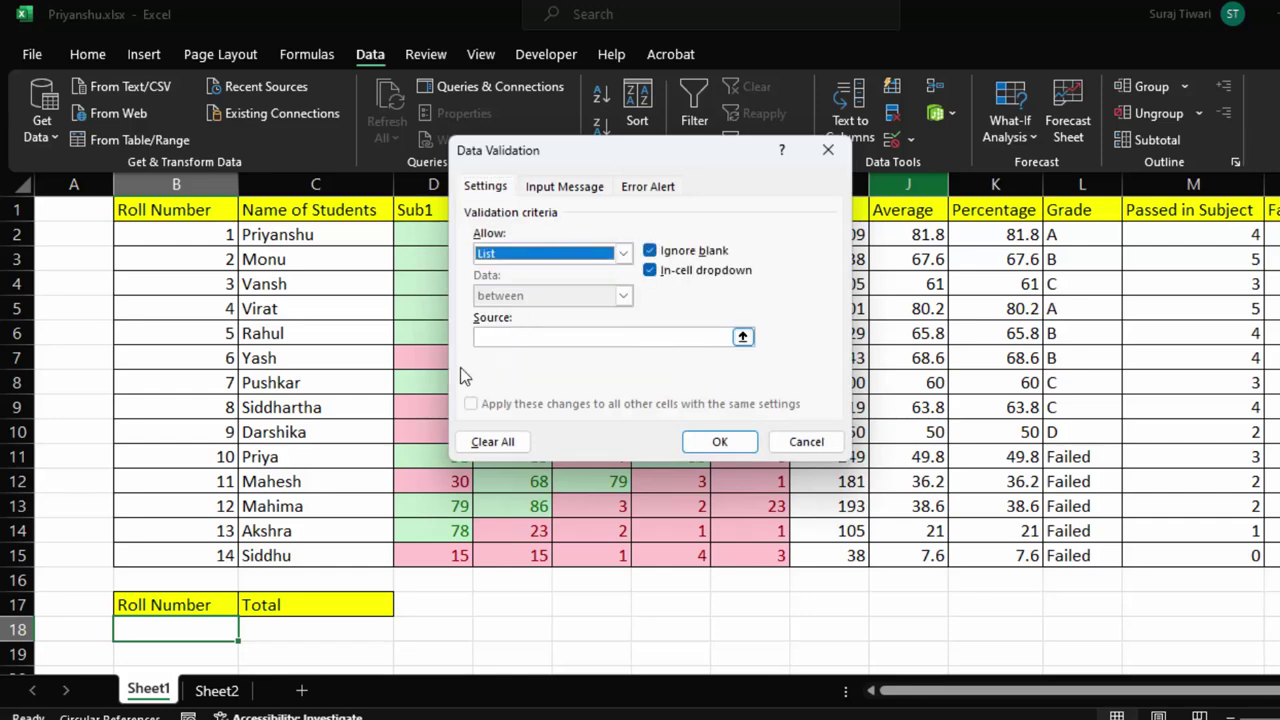
pyautogui.click(572, 337)
pyautogui.moveTo(203, 234); pyautogui.dragTo(213, 553)
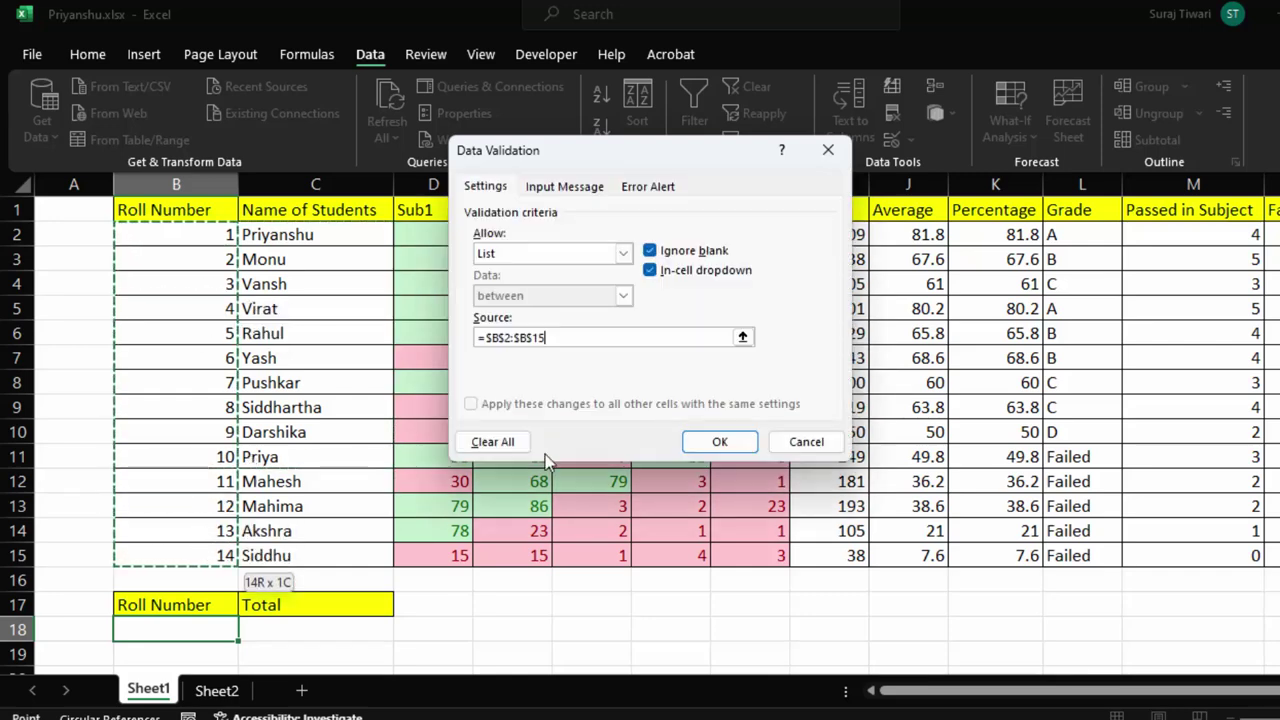
pyautogui.click(724, 446)
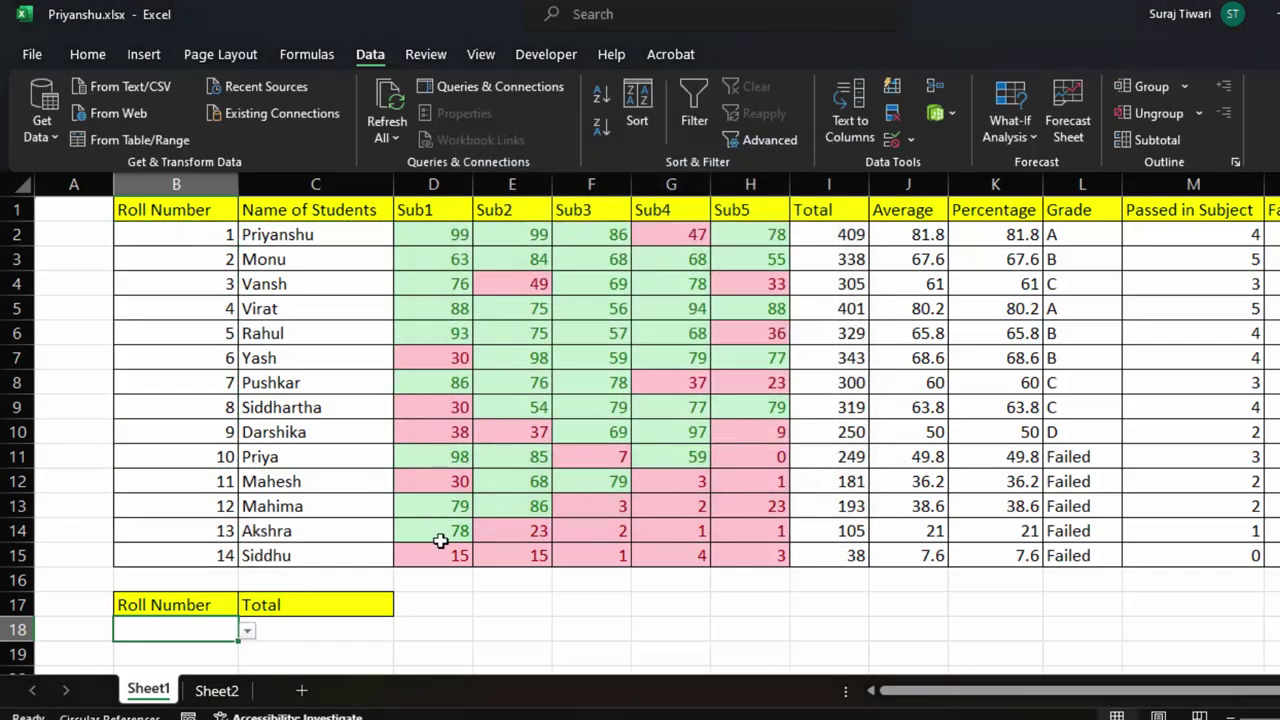
# Pick roll number 5 from B18's dropdown
pyautogui.click(248, 634)
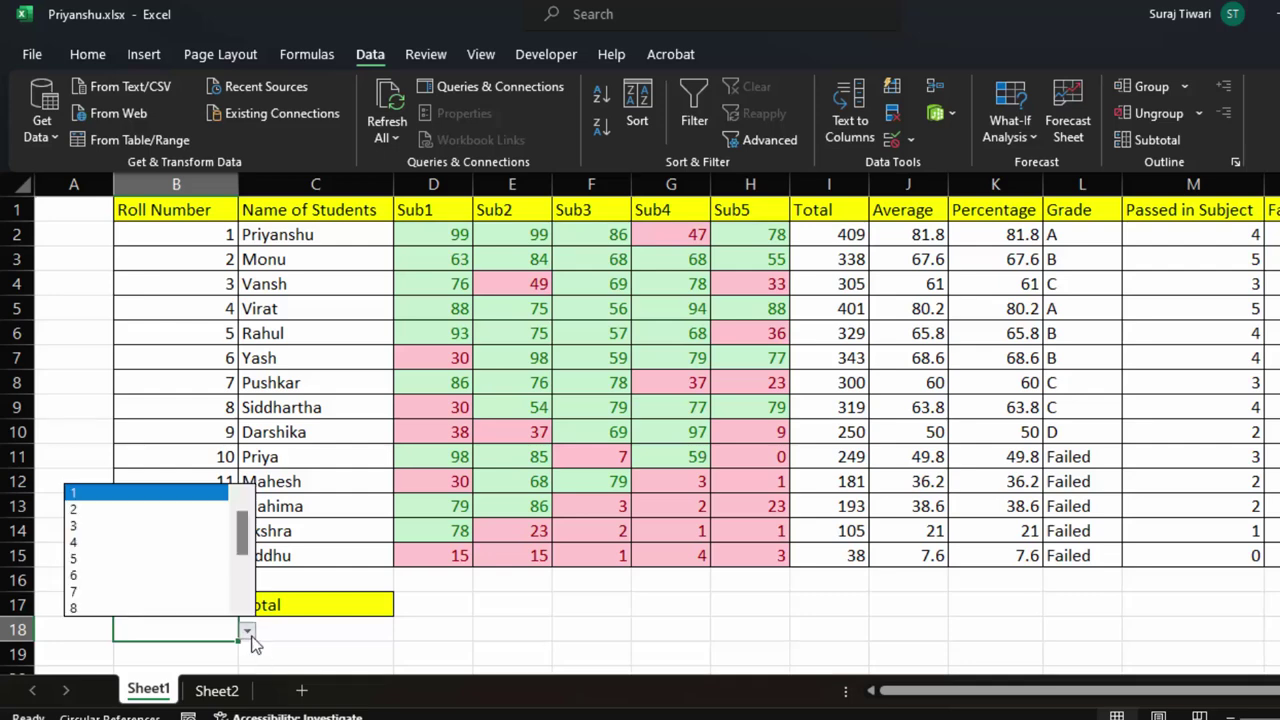
pyautogui.click(200, 558)
pyautogui.click(329, 631)
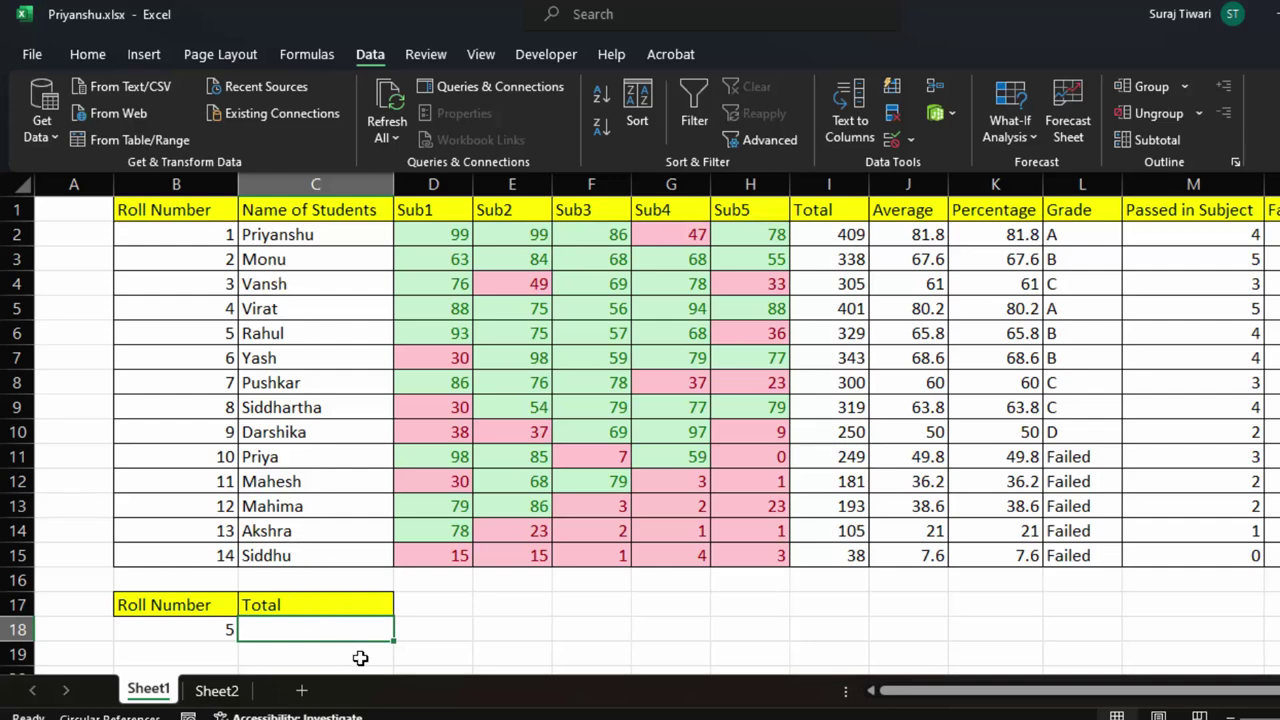
# Start a VLOOKUP in C18 using B18 as lookup value and absolute table $B$1:$P$15
pyautogui.write('=')
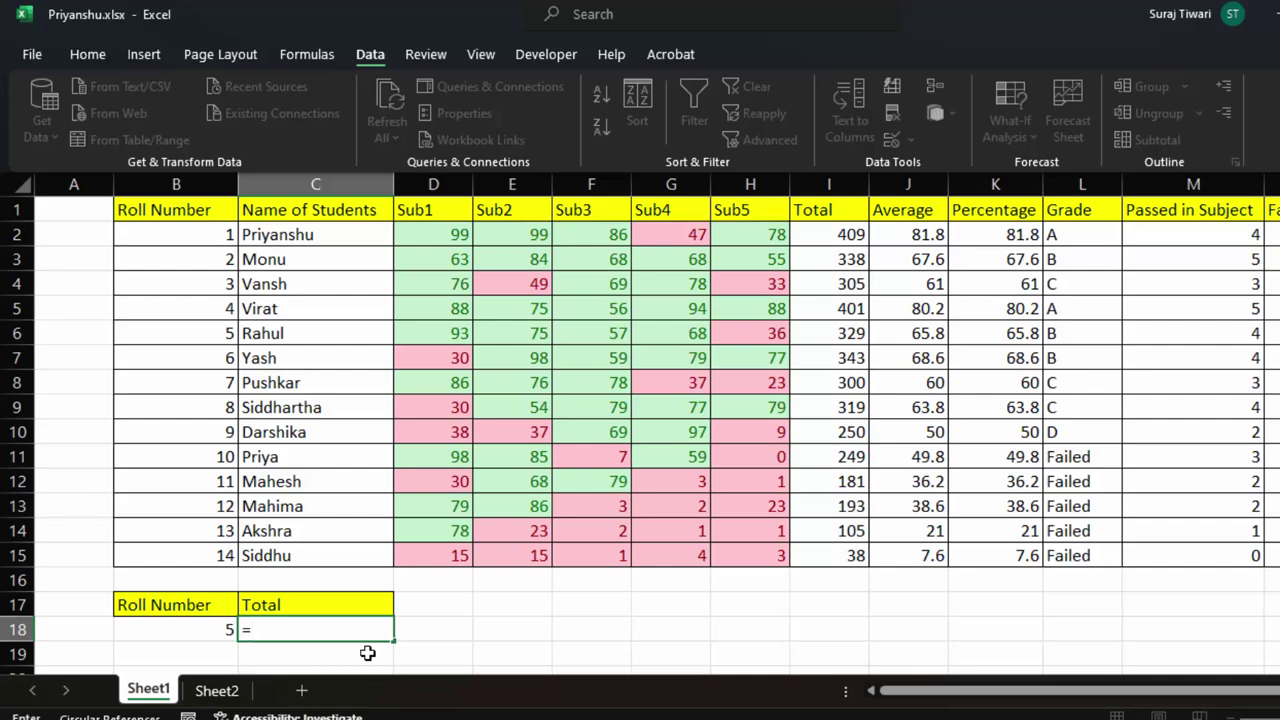
pyautogui.write('vloo')
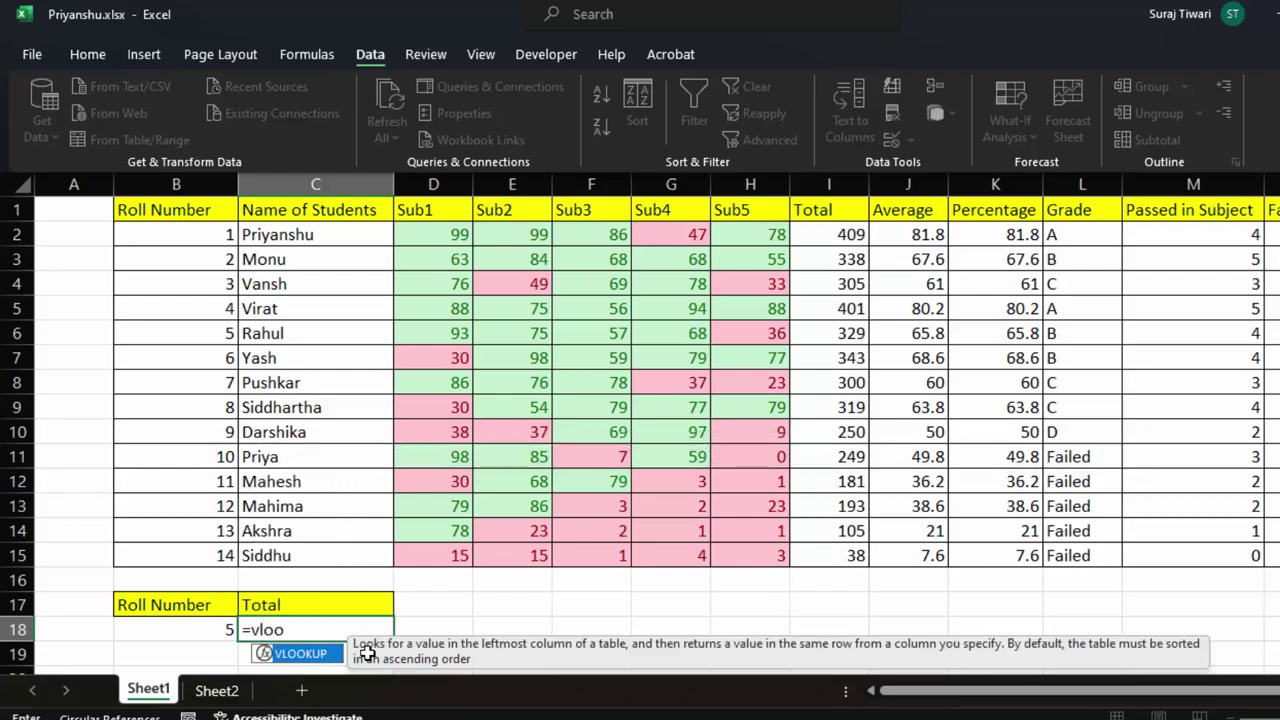
pyautogui.press('Tab')
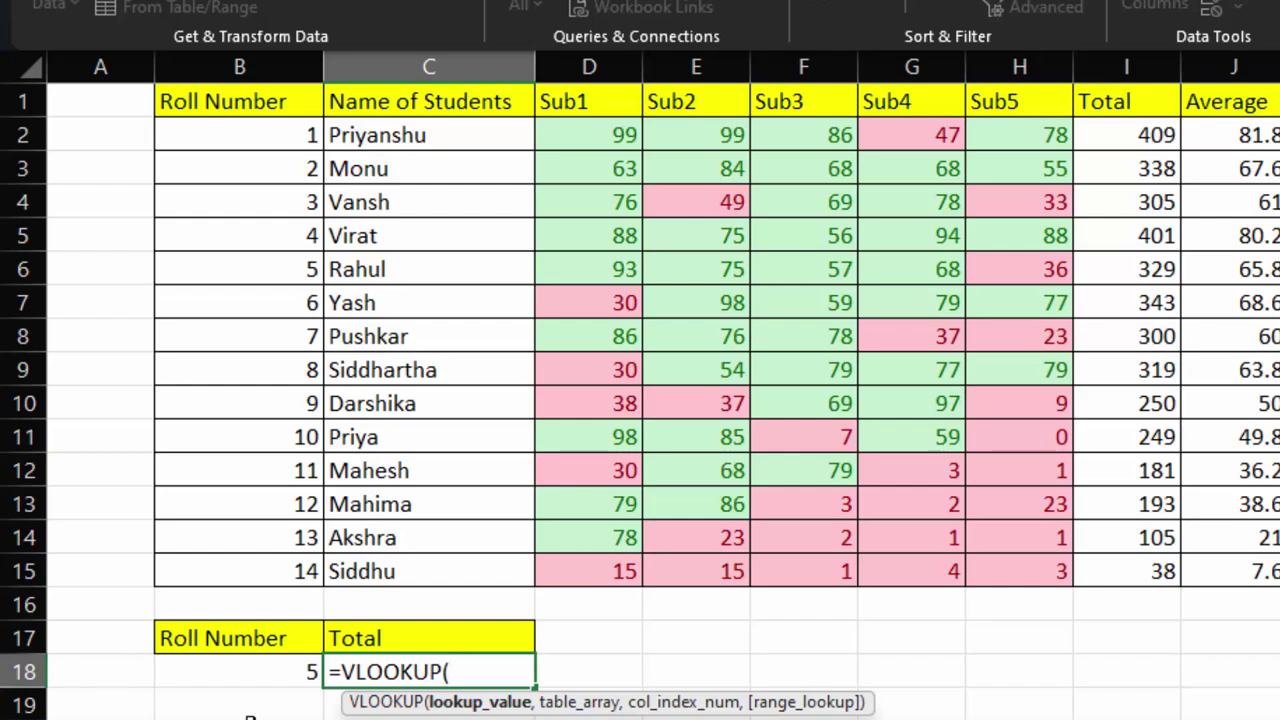
pyautogui.click(231, 667)
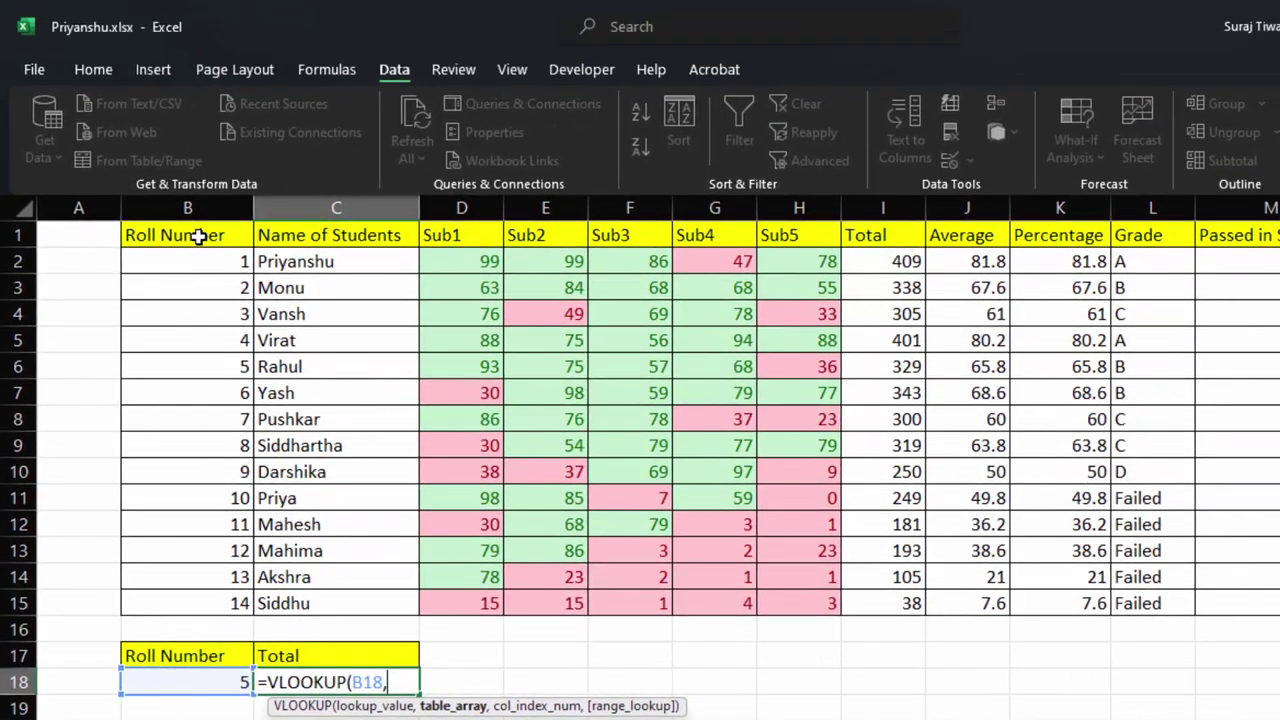
pyautogui.write(',')
pyautogui.moveTo(195, 237)
pyautogui.mouseDown()
pyautogui.moveTo(307, 287)
pyautogui.moveTo(1192, 520)
pyautogui.moveTo(1237, 520)
pyautogui.mouseUp()
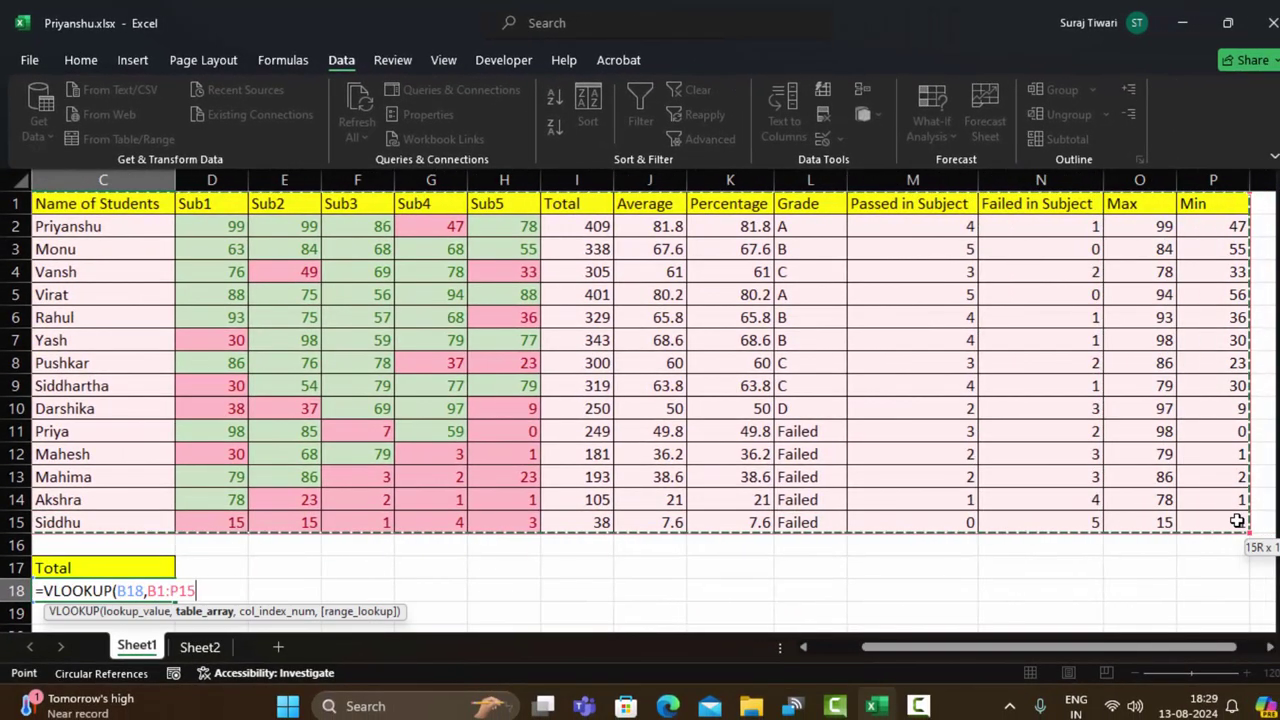
pyautogui.press('F4')
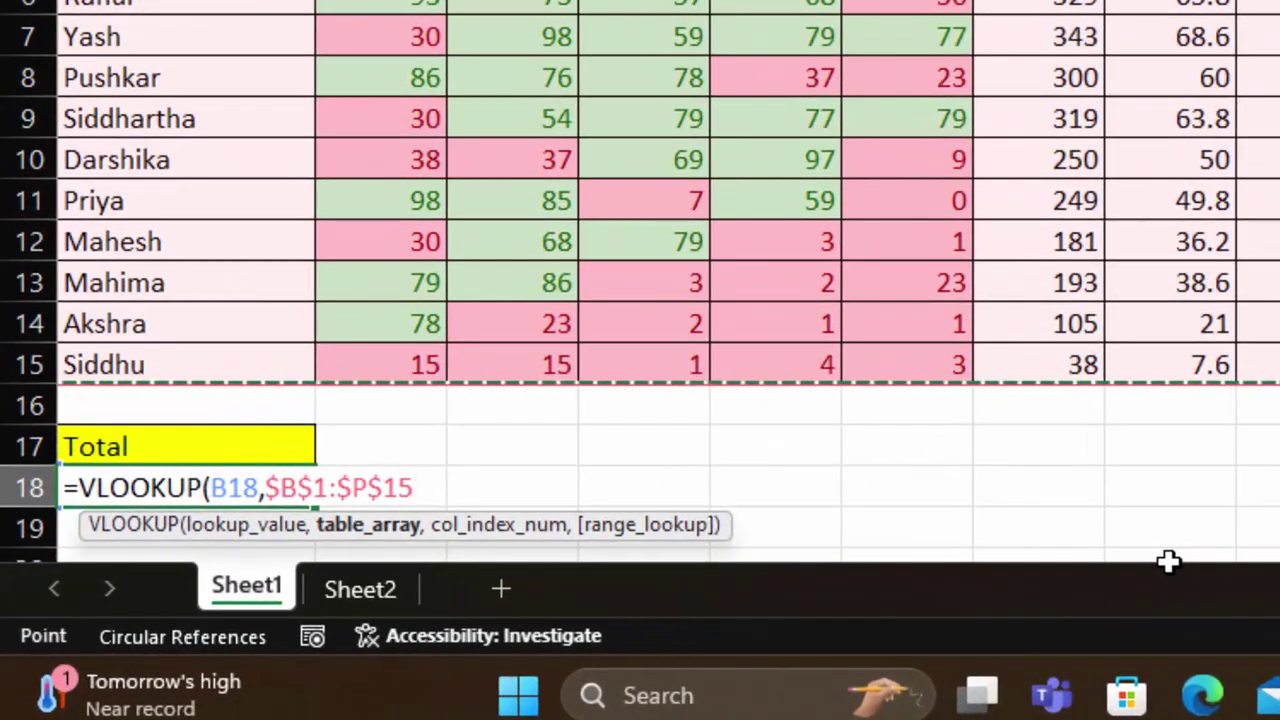
# Finish with MATCH(C17,$B$1:$P$1,0) as column index and exact match, returning 329
pyautogui.write(',')
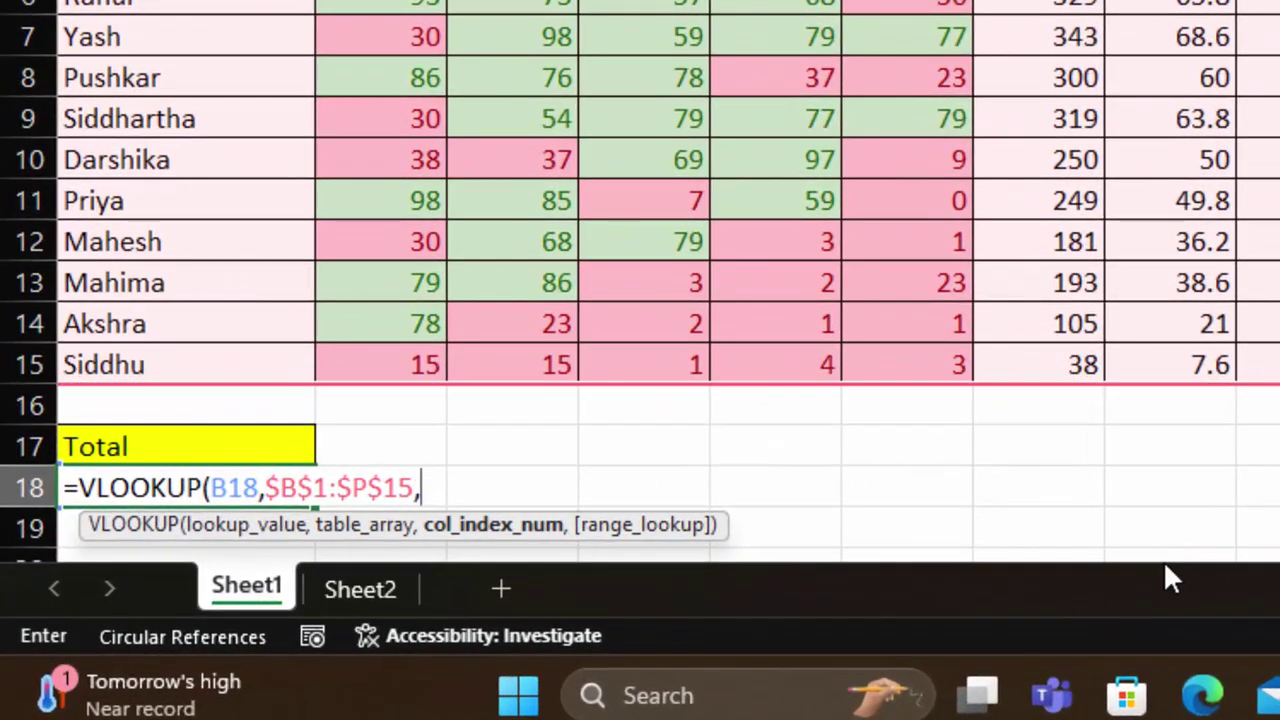
pyautogui.write('ma')
pyautogui.press('Tab')
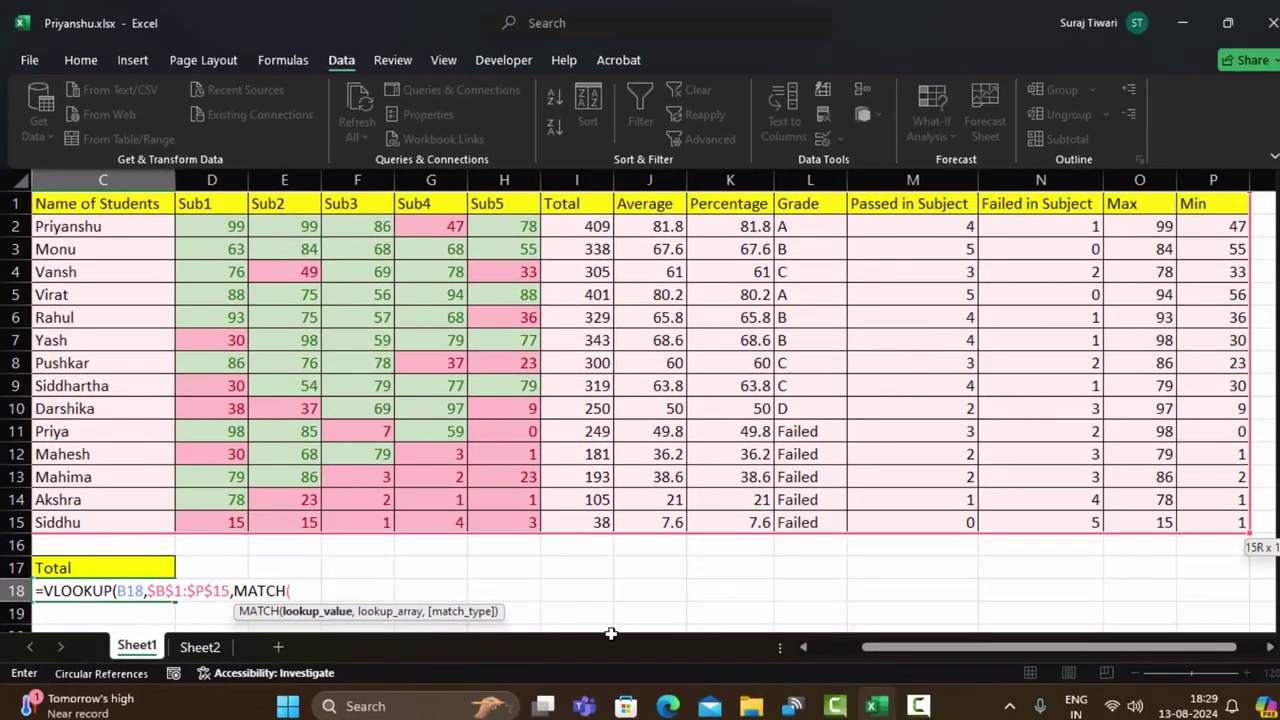
pyautogui.moveTo(932, 655); pyautogui.dragTo(898, 652)
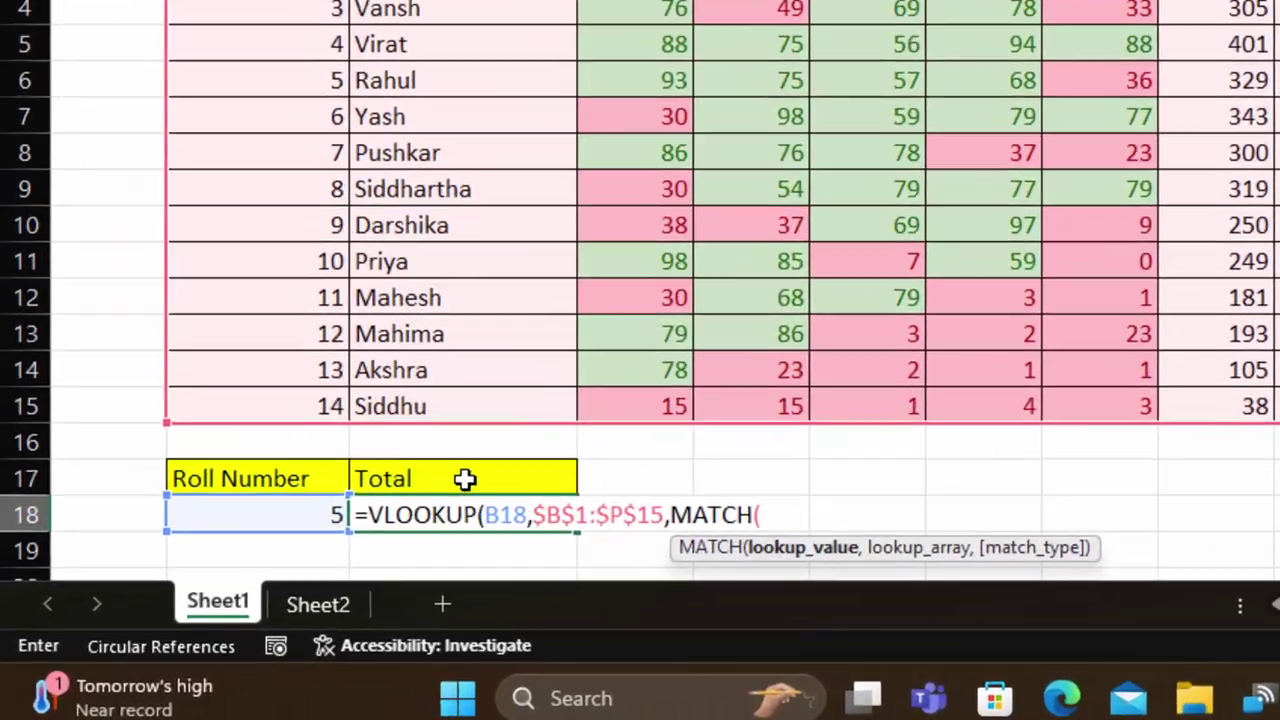
pyautogui.click(331, 548)
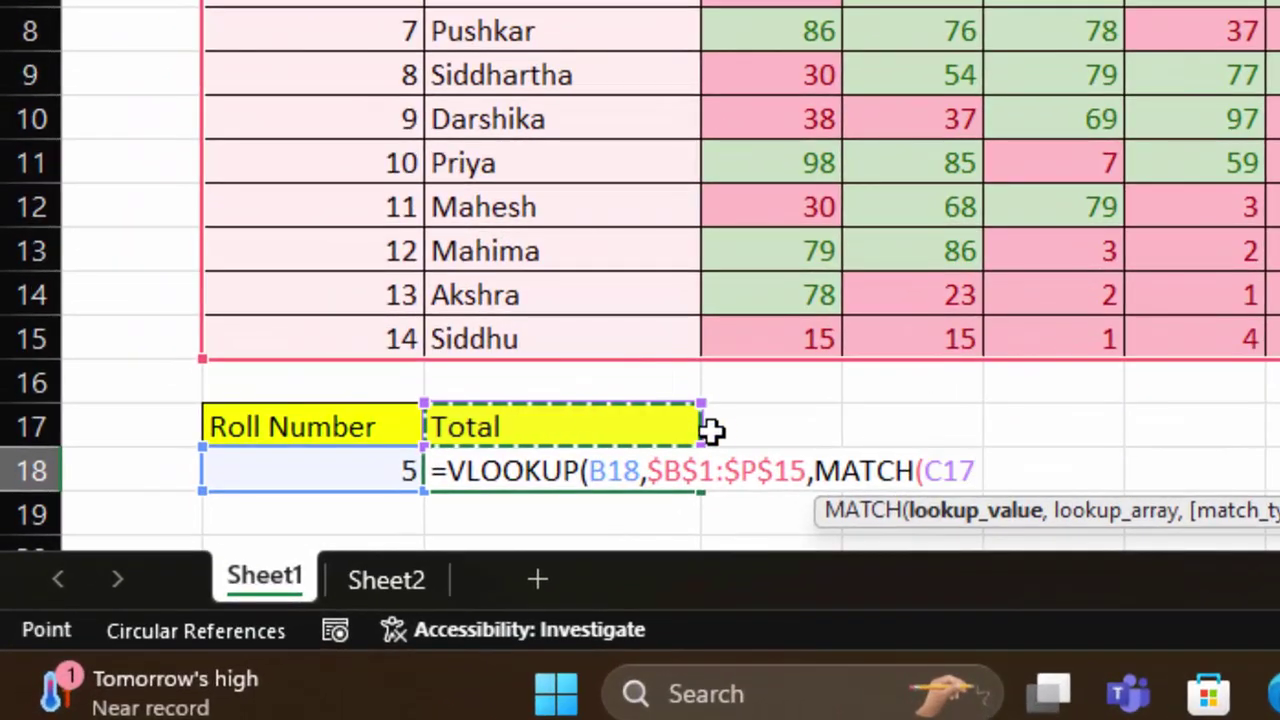
pyautogui.write(',')
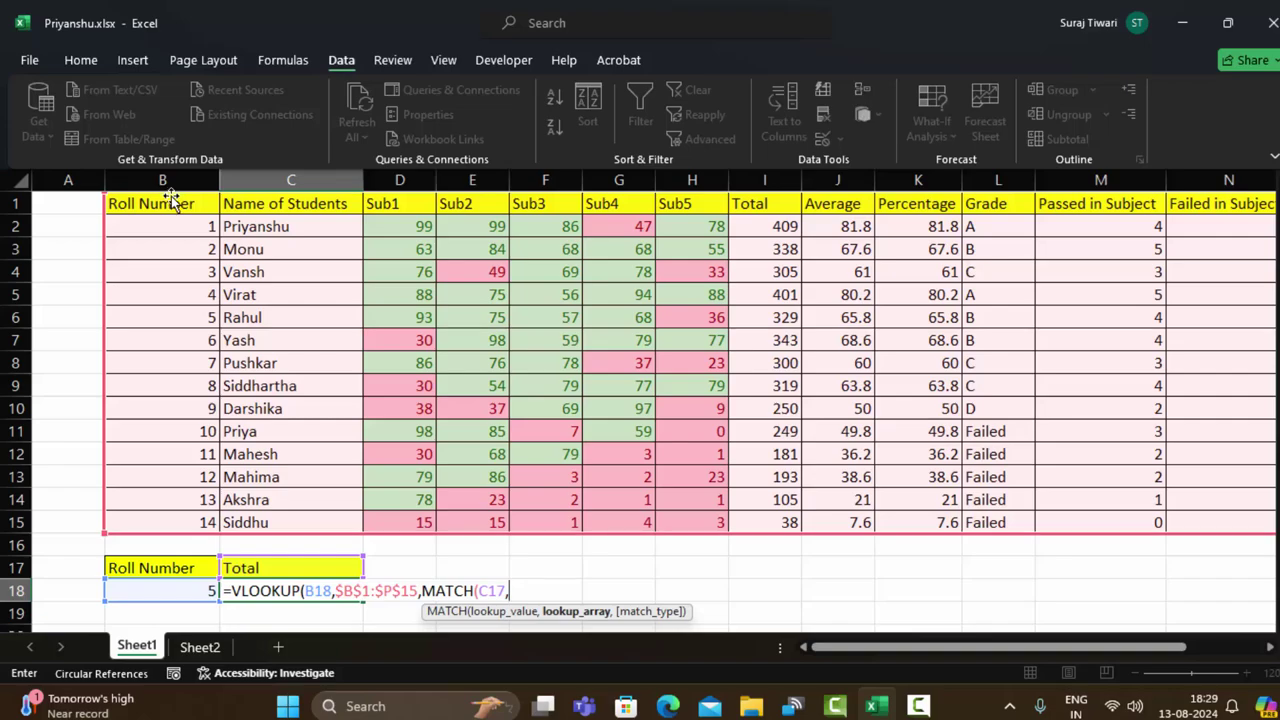
pyautogui.click(172, 197)
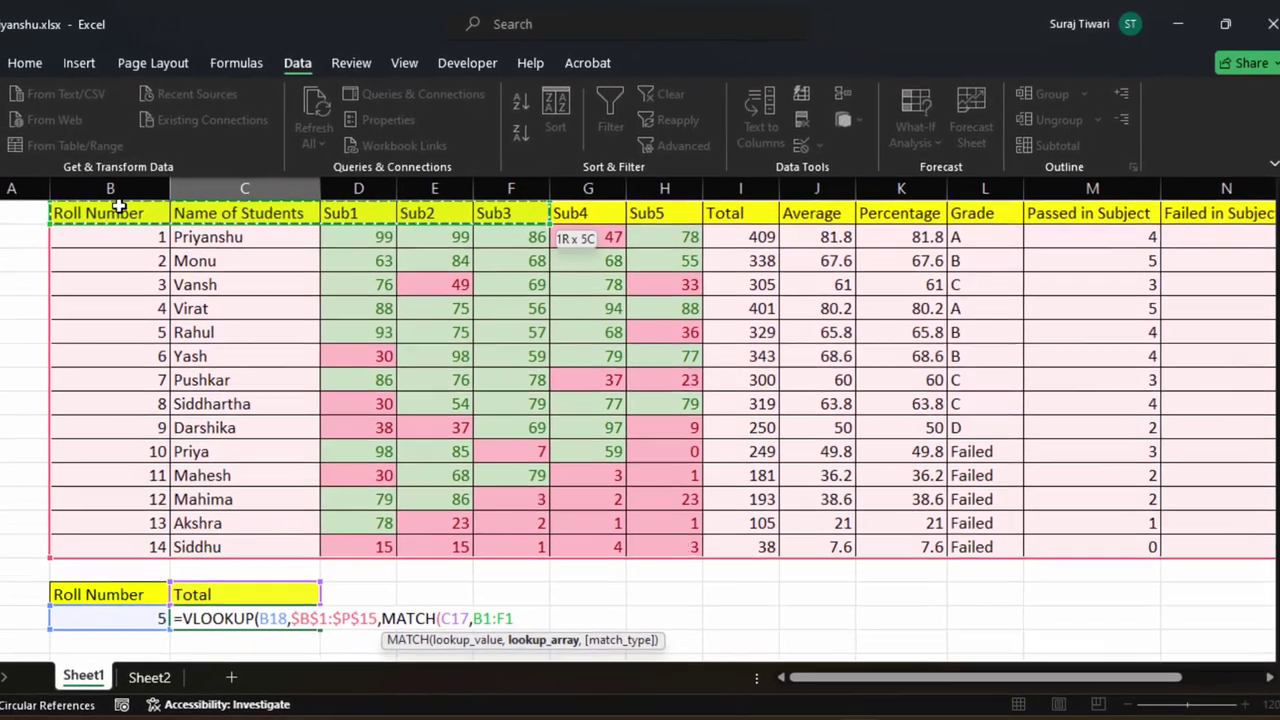
pyautogui.moveTo(172, 197); pyautogui.dragTo(838, 203)
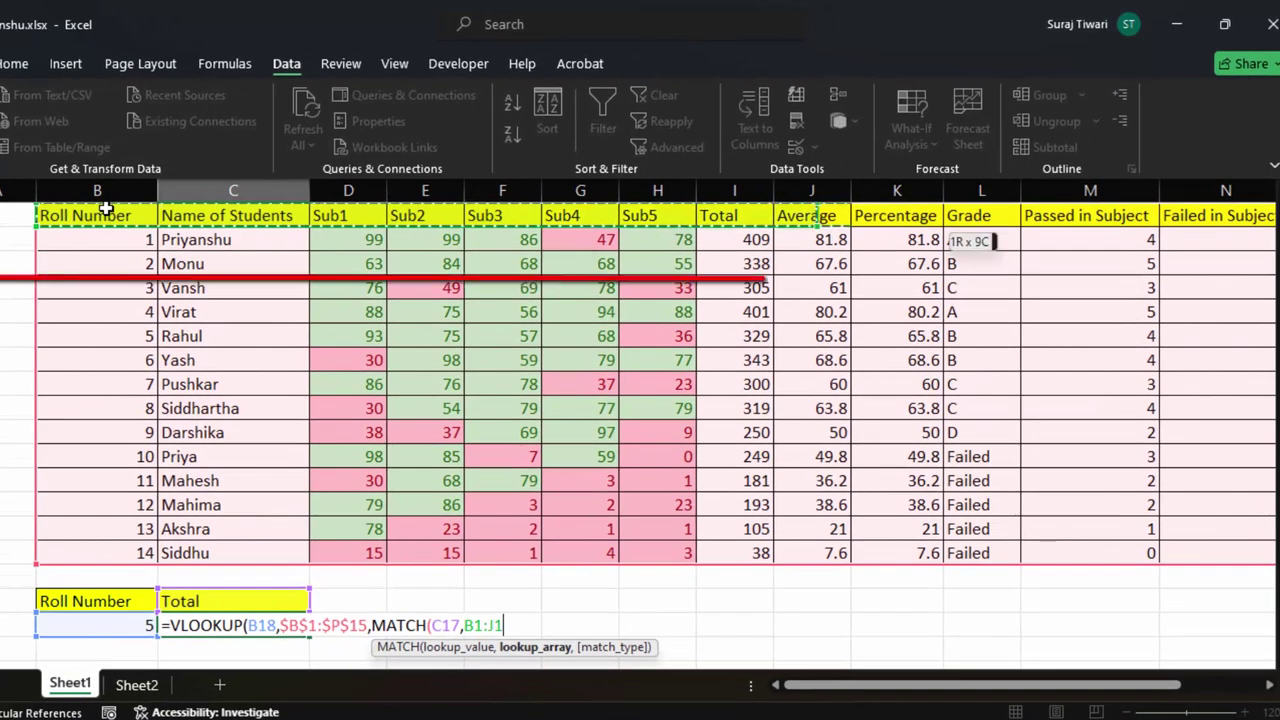
pyautogui.moveTo(945, 228); pyautogui.dragTo(1248, 228)
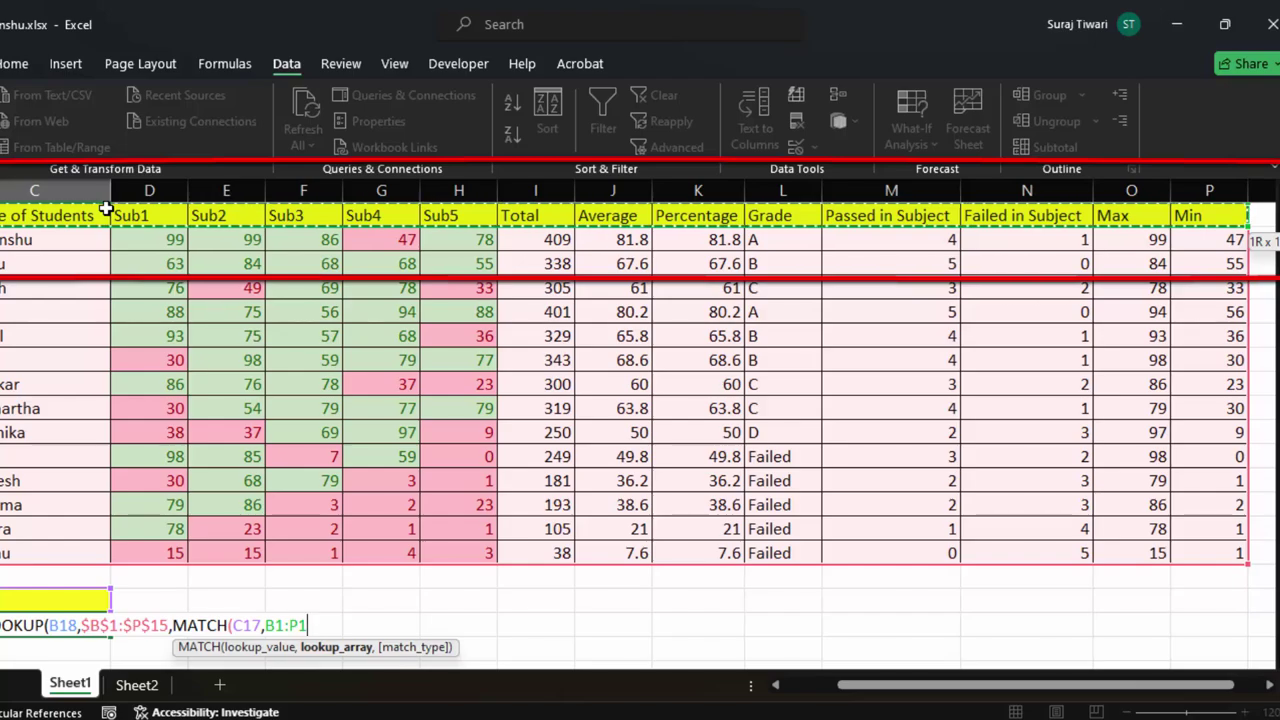
pyautogui.press('F4')
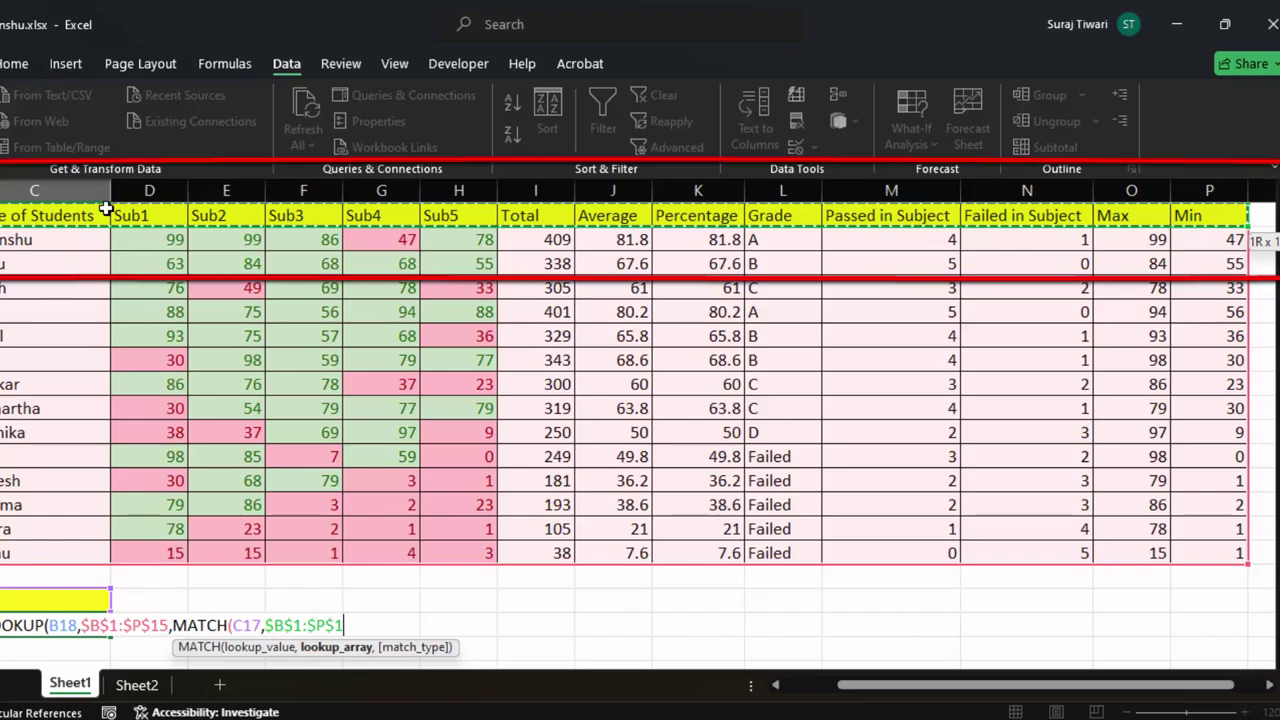
pyautogui.write(',')
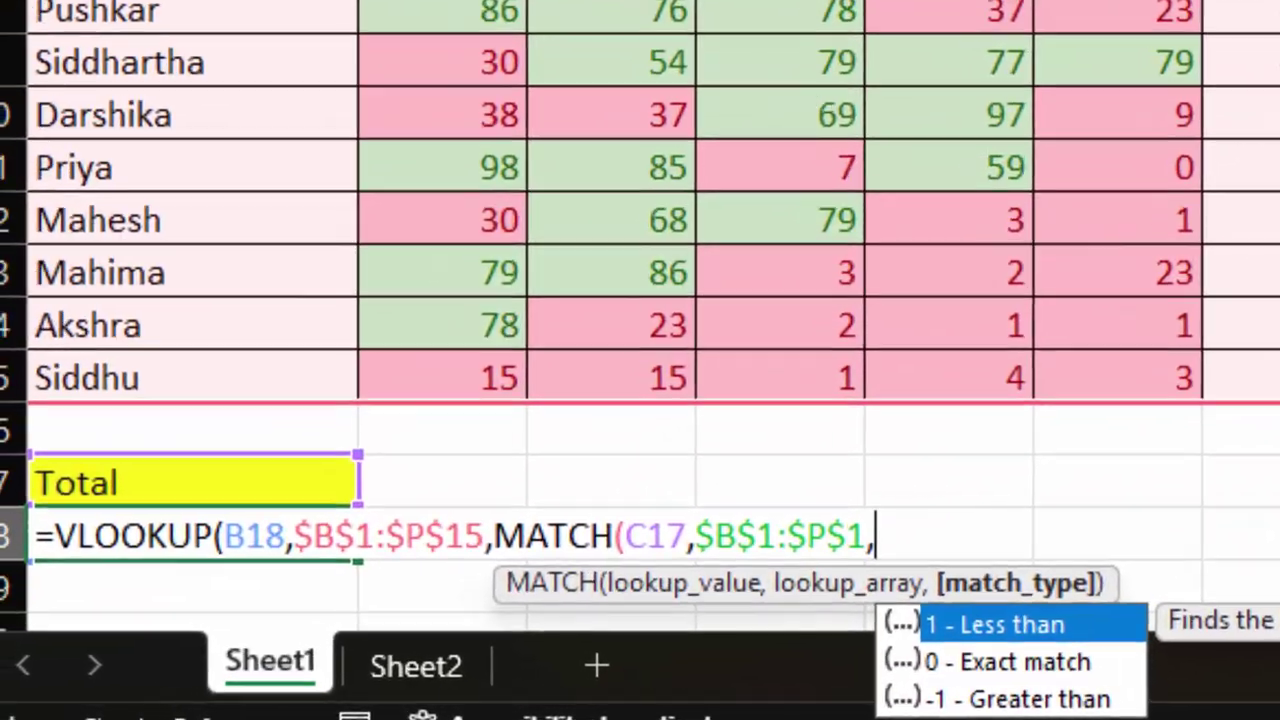
pyautogui.write('0)')
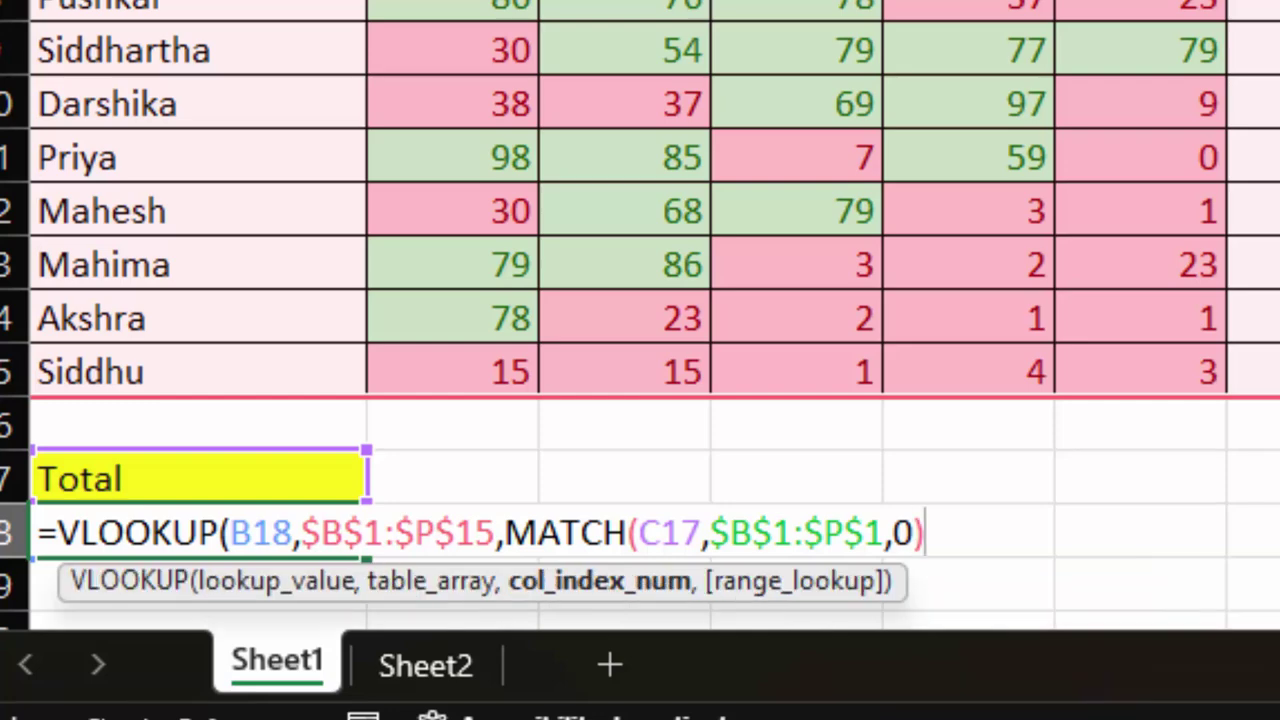
pyautogui.write(',0)')
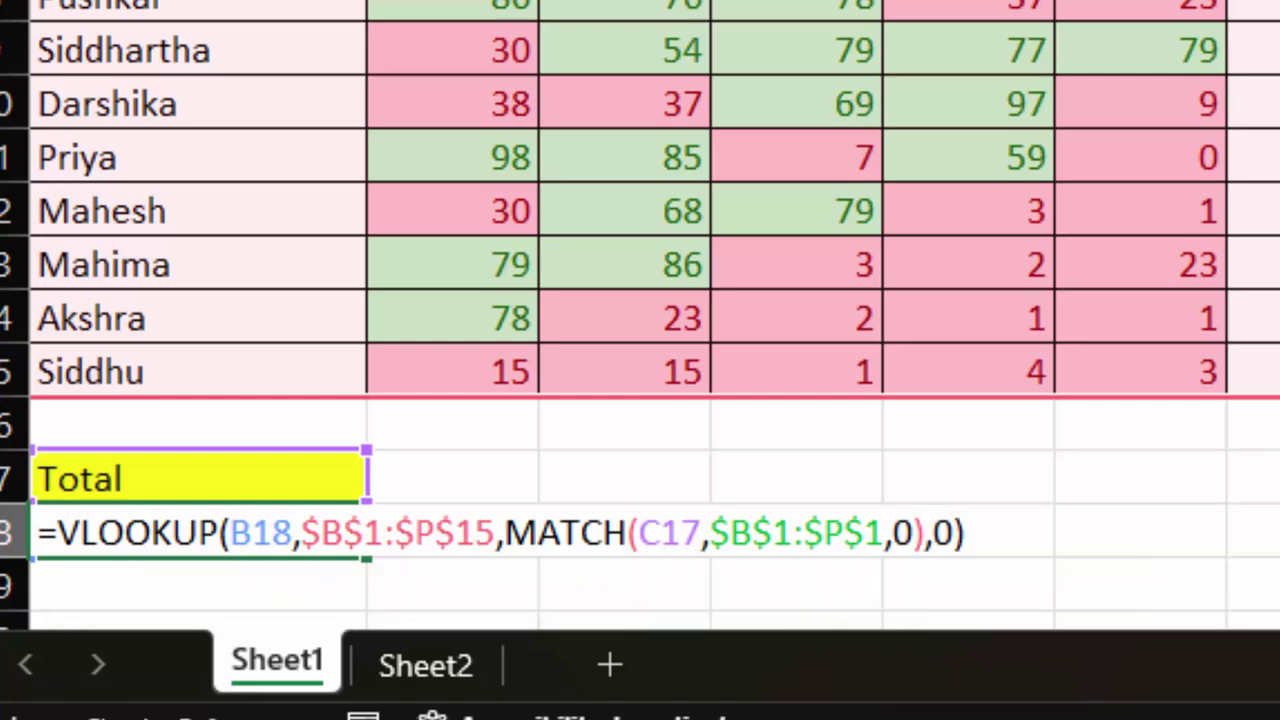
pyautogui.press('Return')
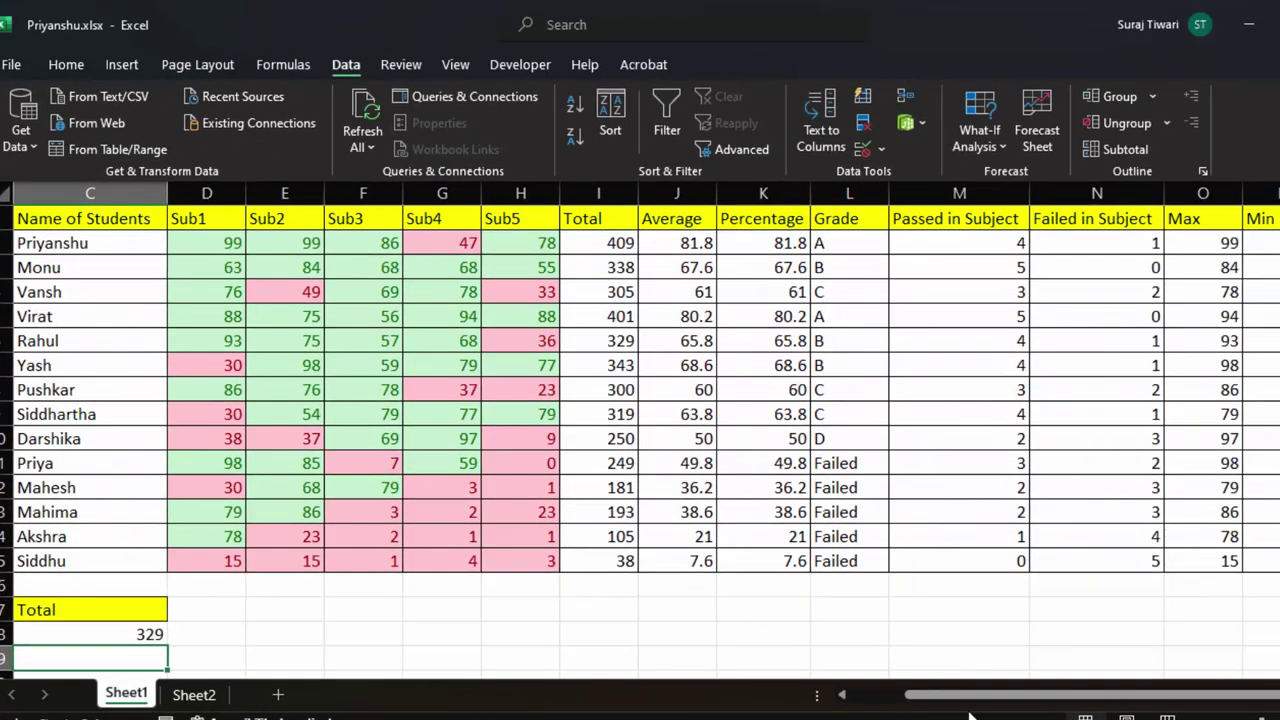
# Fill Rahul's total 329 in I5 and roll number 5 in B5 with light gold
pyautogui.moveTo(970, 694); pyautogui.dragTo(915, 694)
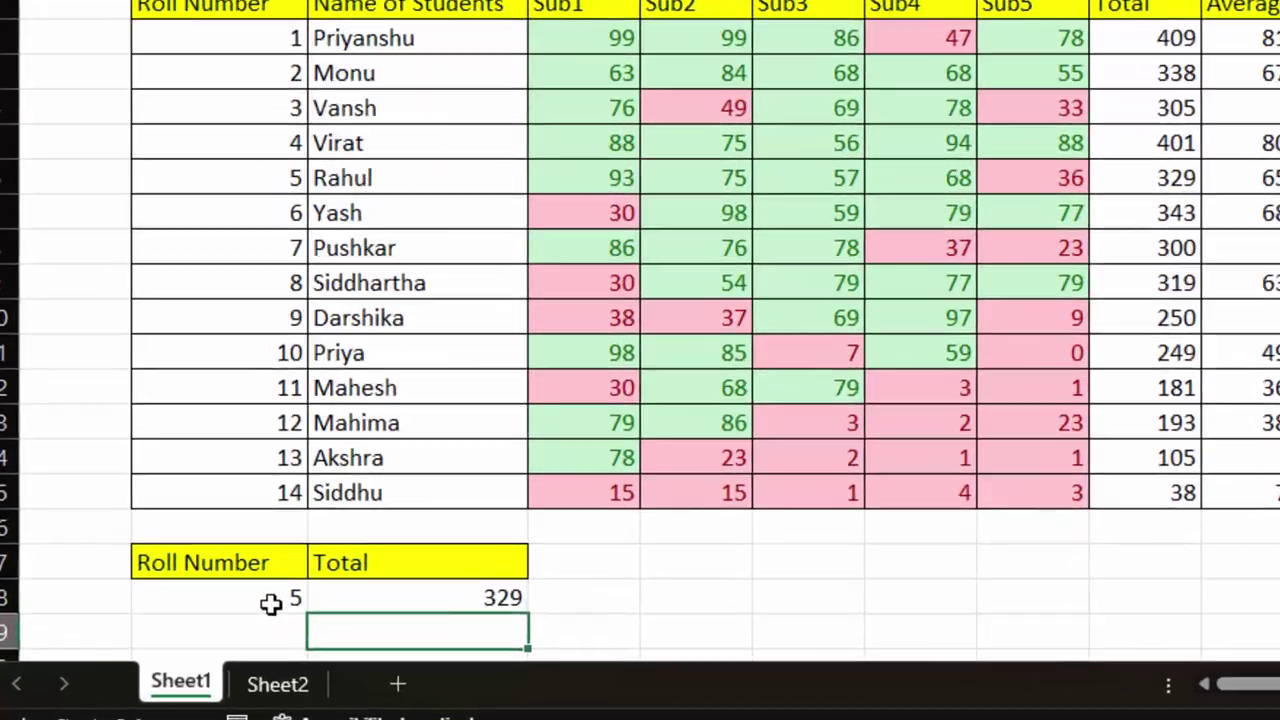
pyautogui.click(200, 634)
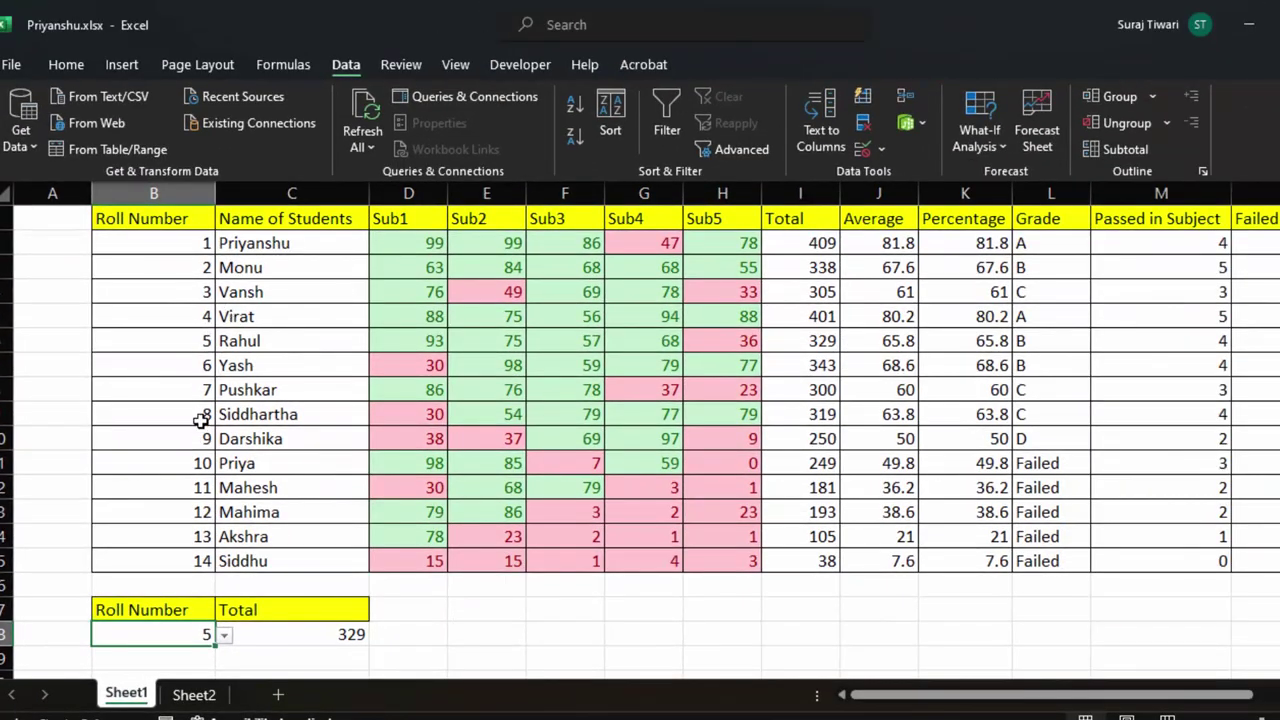
pyautogui.moveTo(160, 341); pyautogui.dragTo(823, 343)
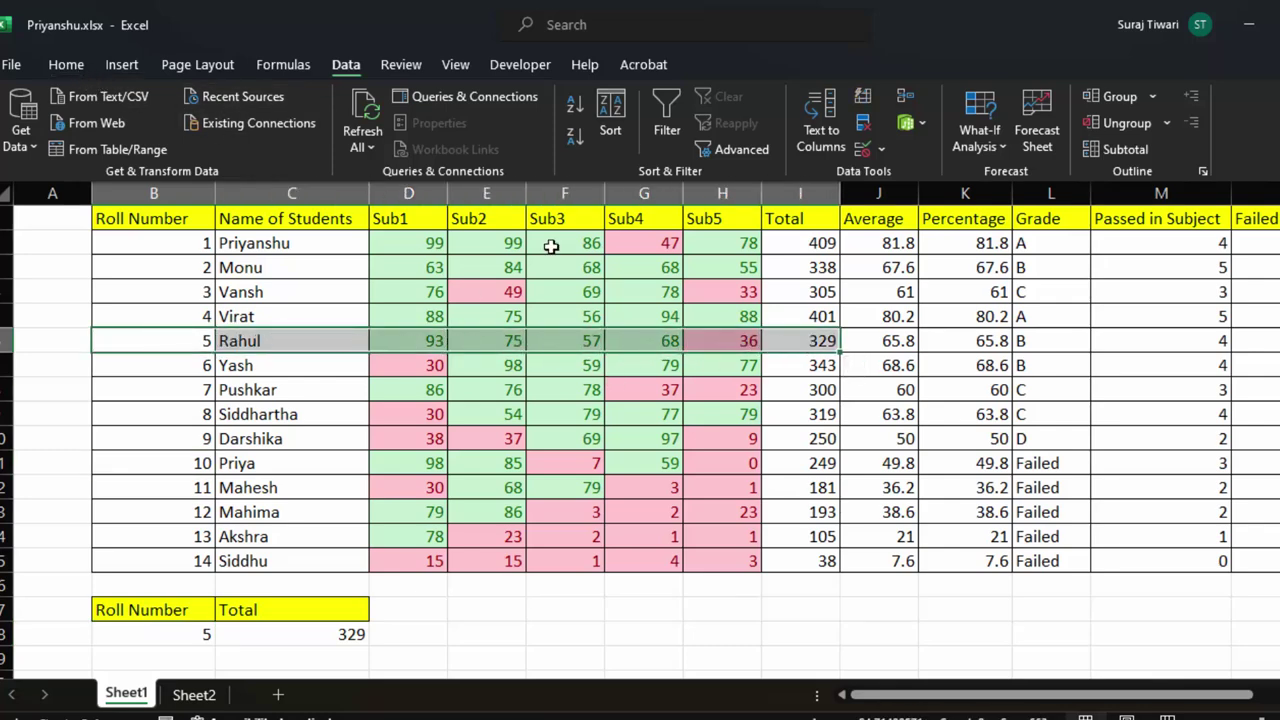
pyautogui.click(822, 341)
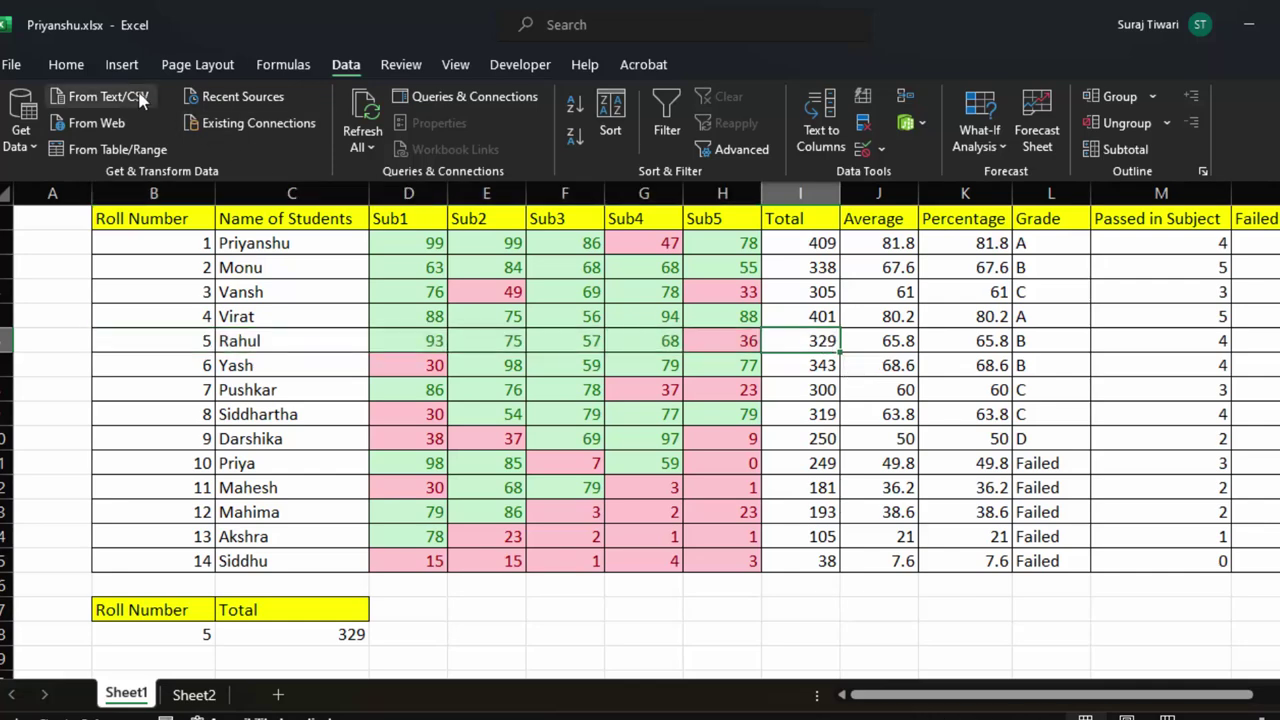
pyautogui.click(62, 65)
pyautogui.click(277, 137)
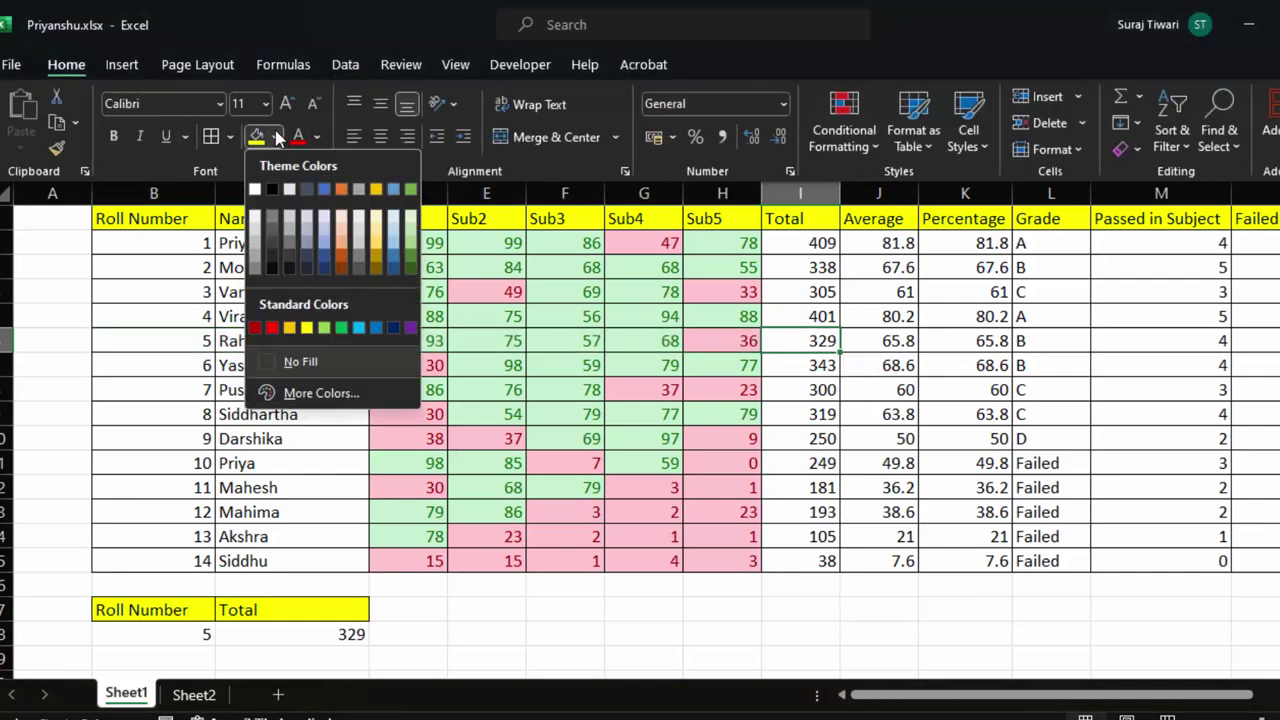
pyautogui.click(380, 231)
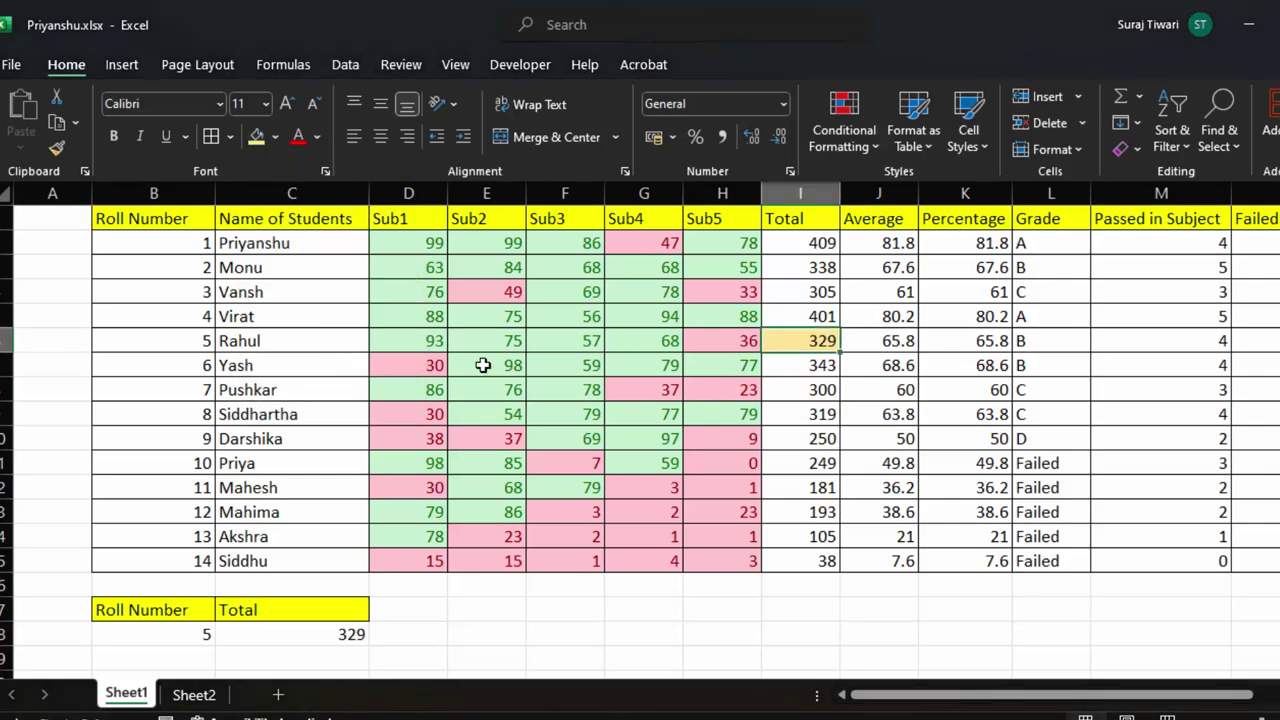
pyautogui.click(188, 341)
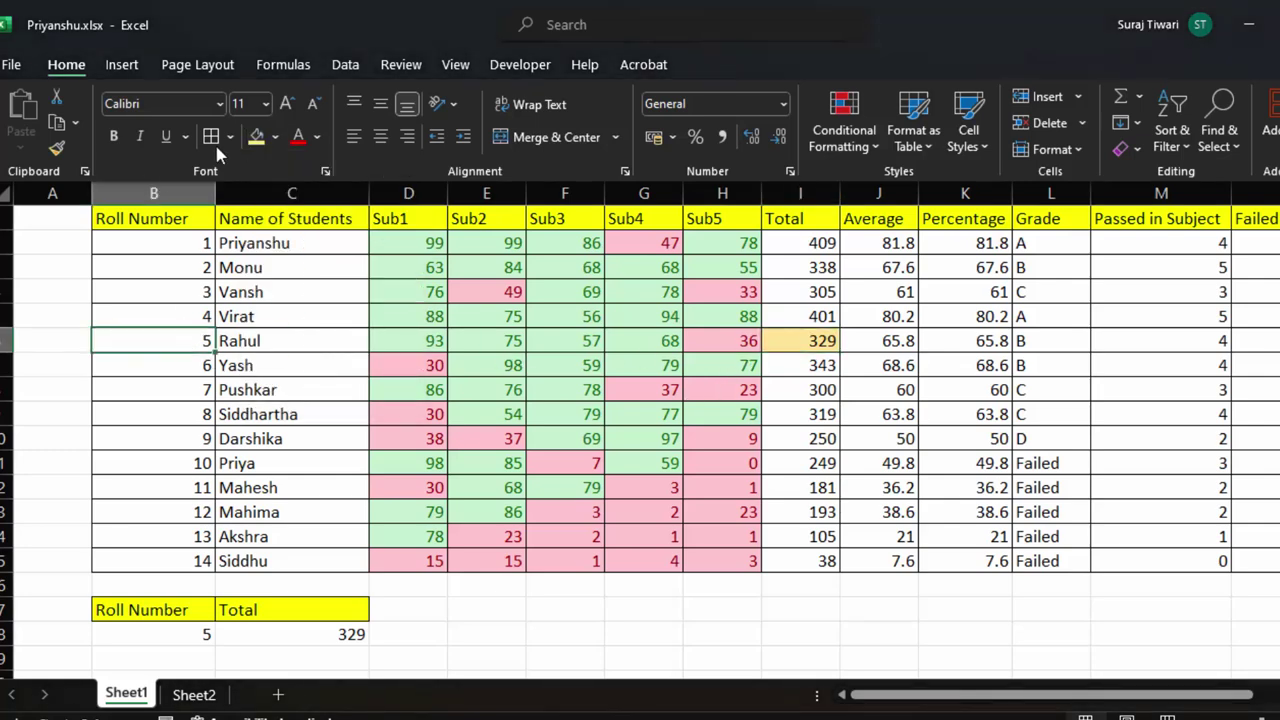
pyautogui.click(256, 137)
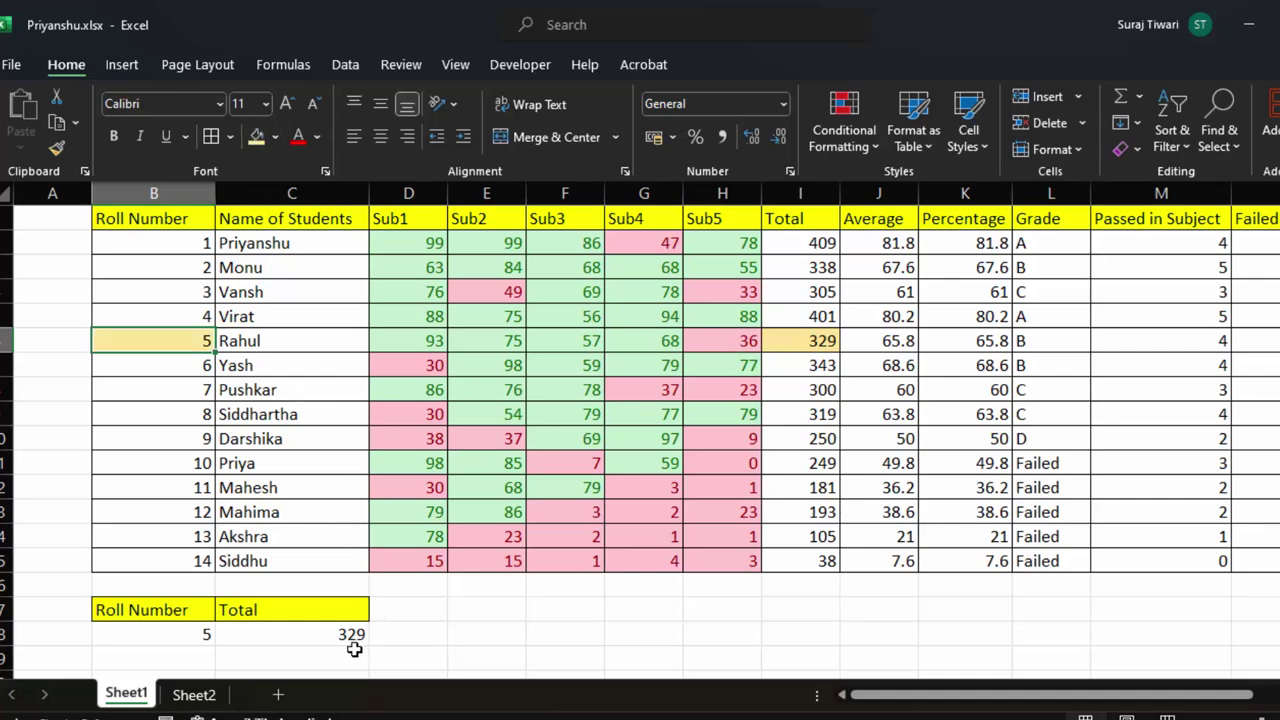
pyautogui.click(202, 637)
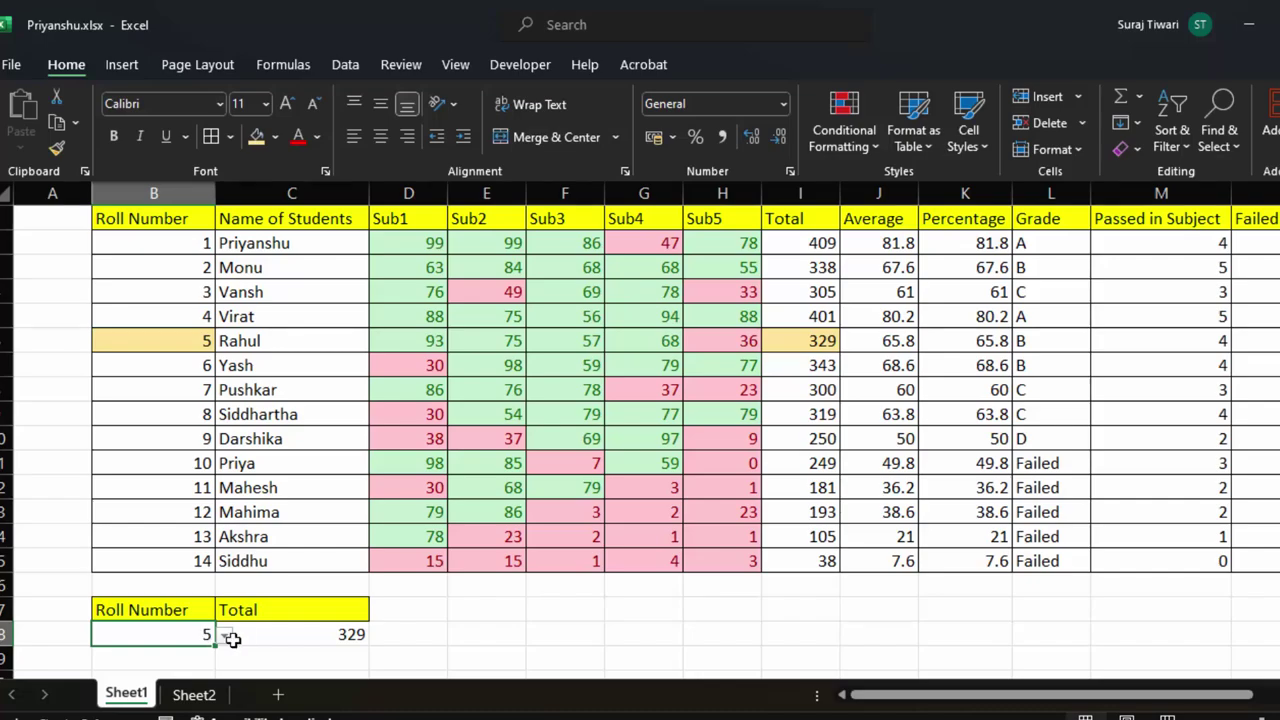
# Switch the lookup to roll 12 (total 193) and fill B13 and I13 gold
pyautogui.click(226, 636)
pyautogui.scroll(-2, 120, 560)
pyautogui.click(120, 608)
pyautogui.click(180, 512)
pyautogui.click(256, 136)
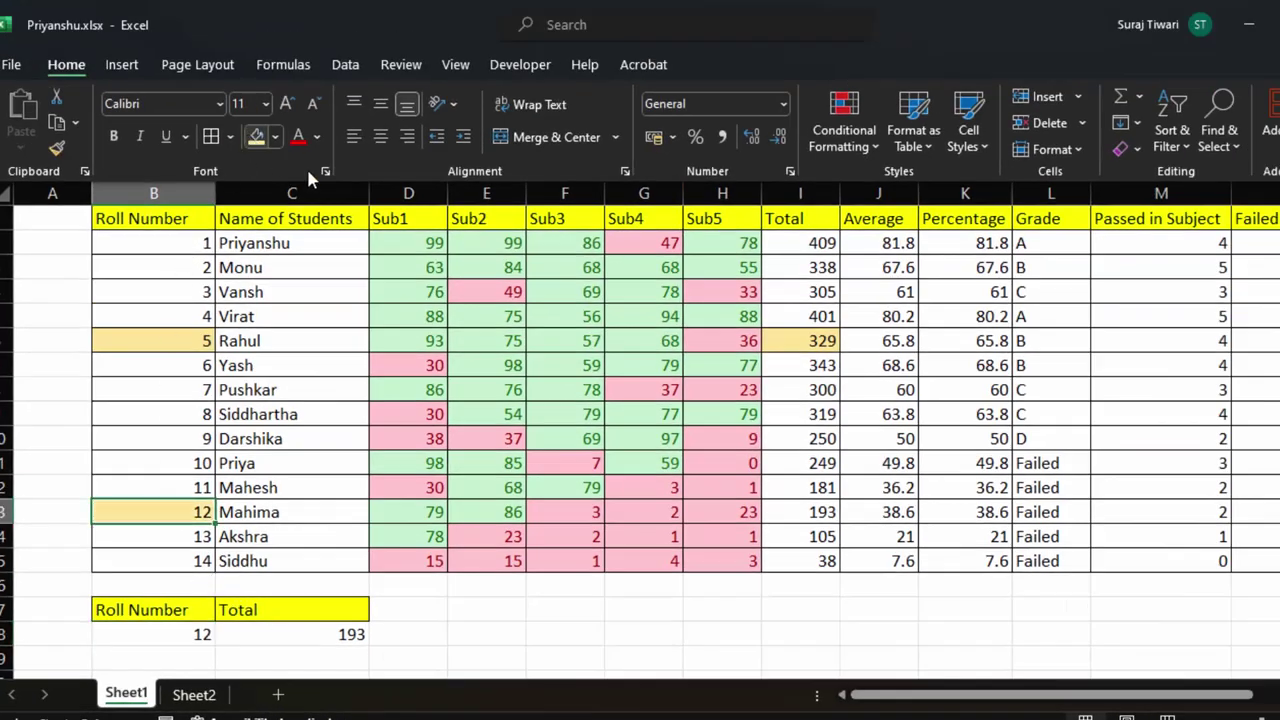
pyautogui.click(815, 515)
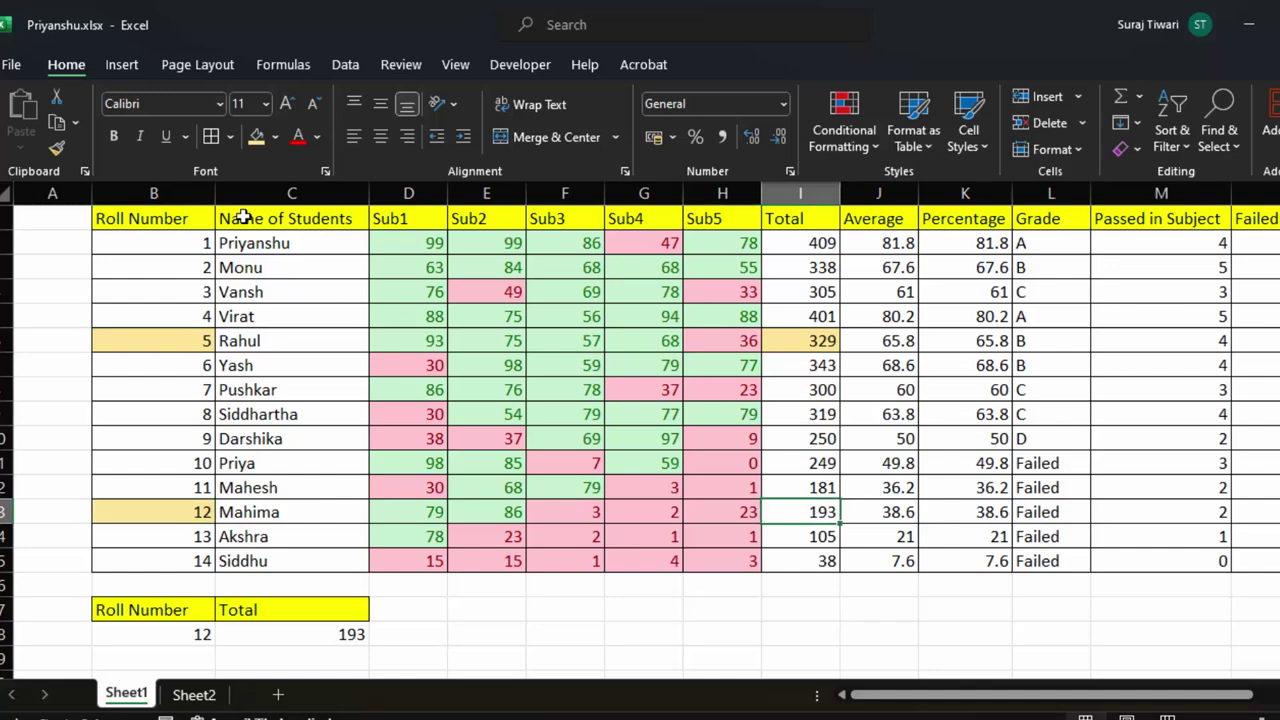
pyautogui.click(256, 136)
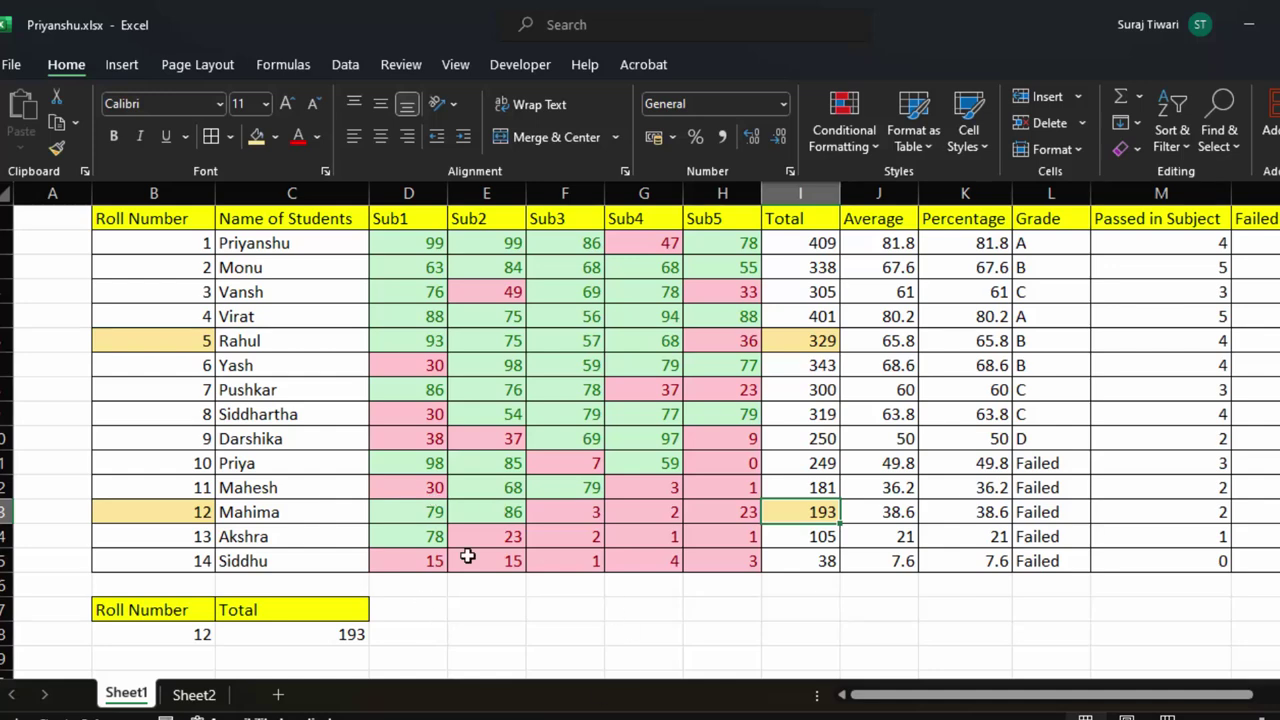
# Sort the marks table A to Z by student name
pyautogui.click(163, 216)
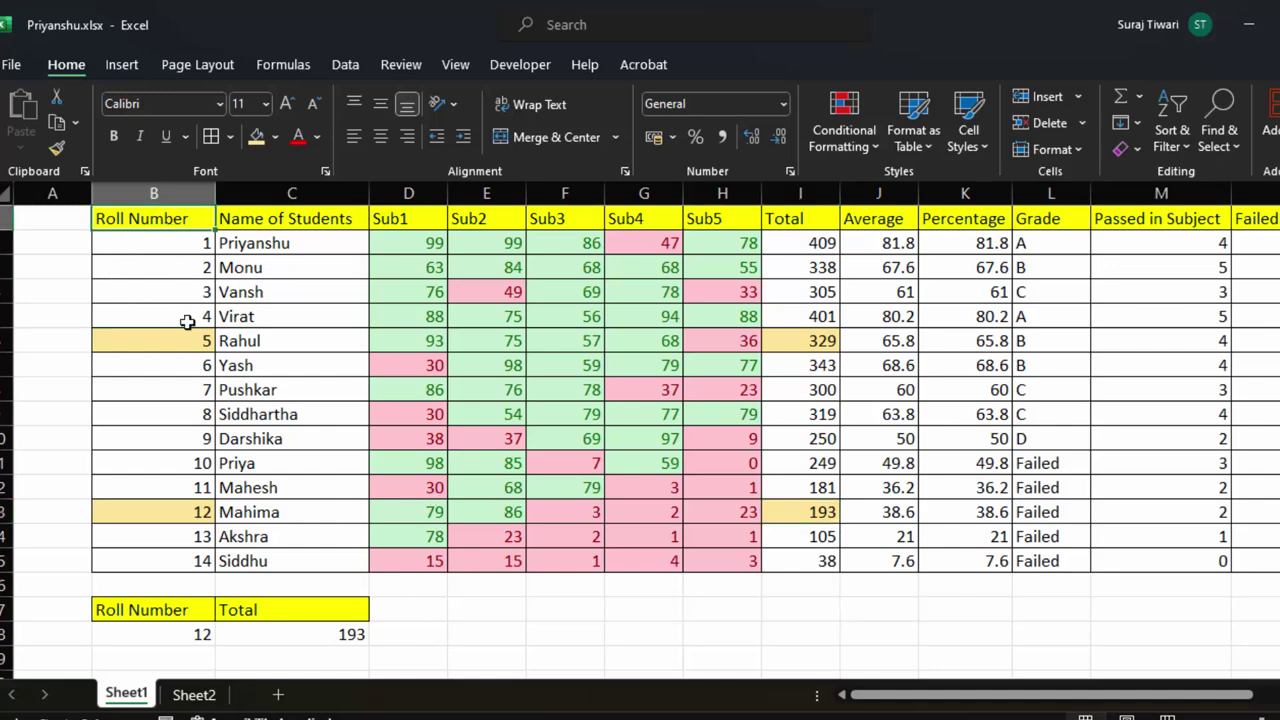
pyautogui.click(281, 218)
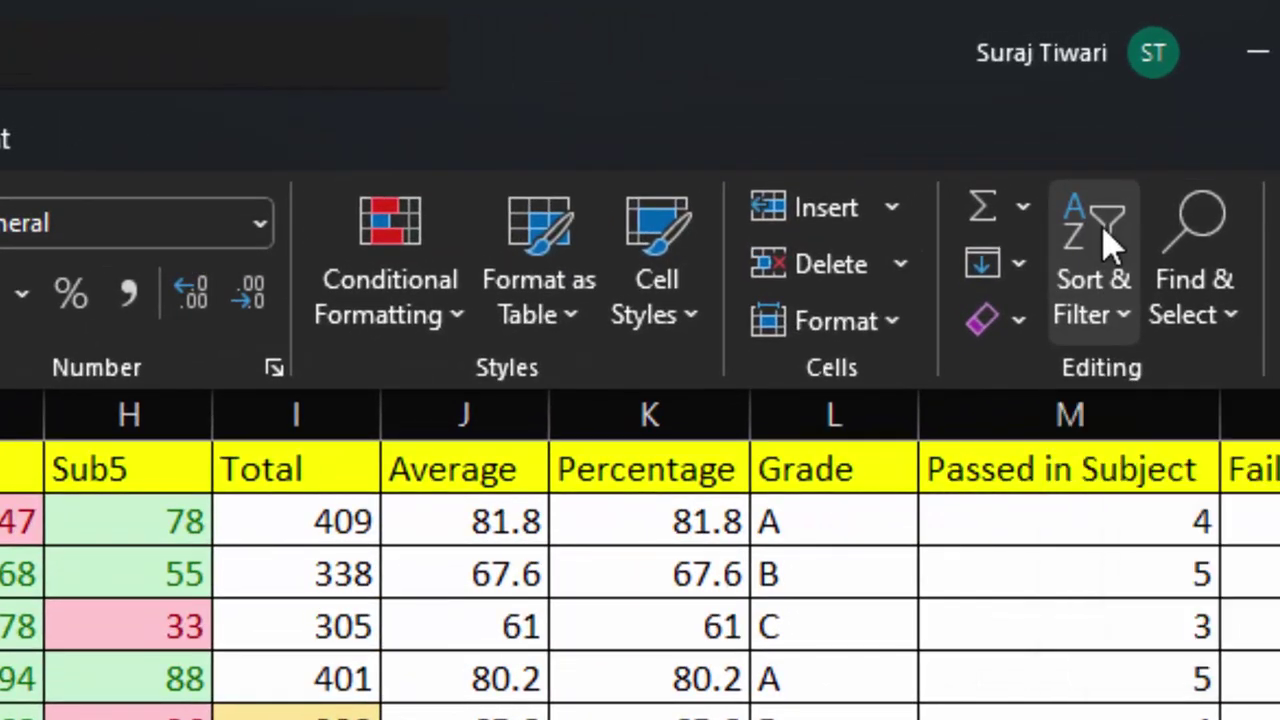
pyautogui.click(1106, 243)
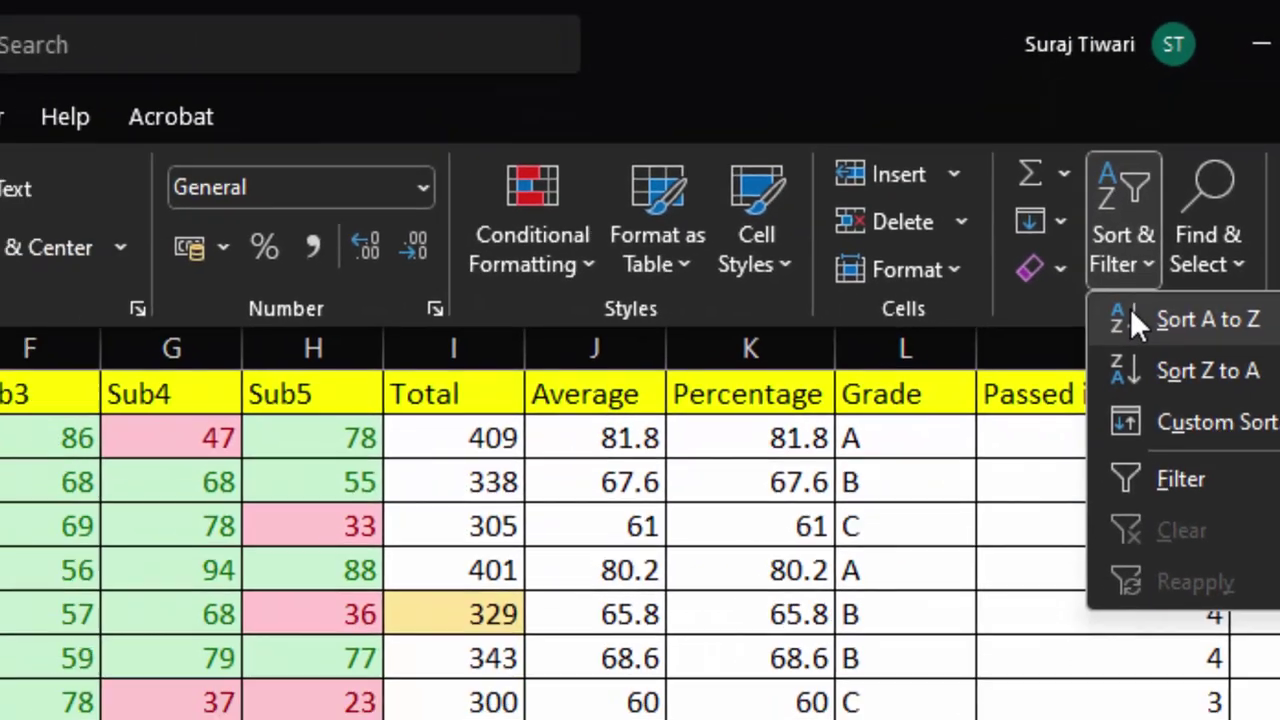
pyautogui.click(1133, 320)
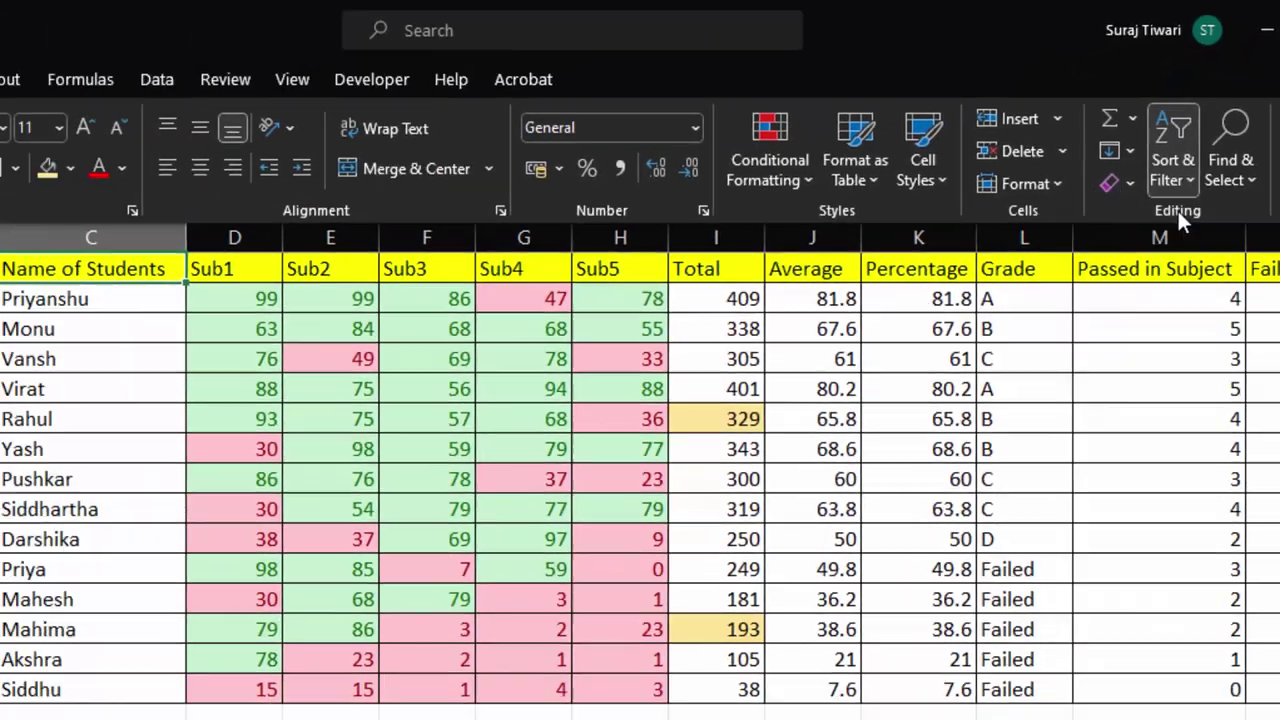